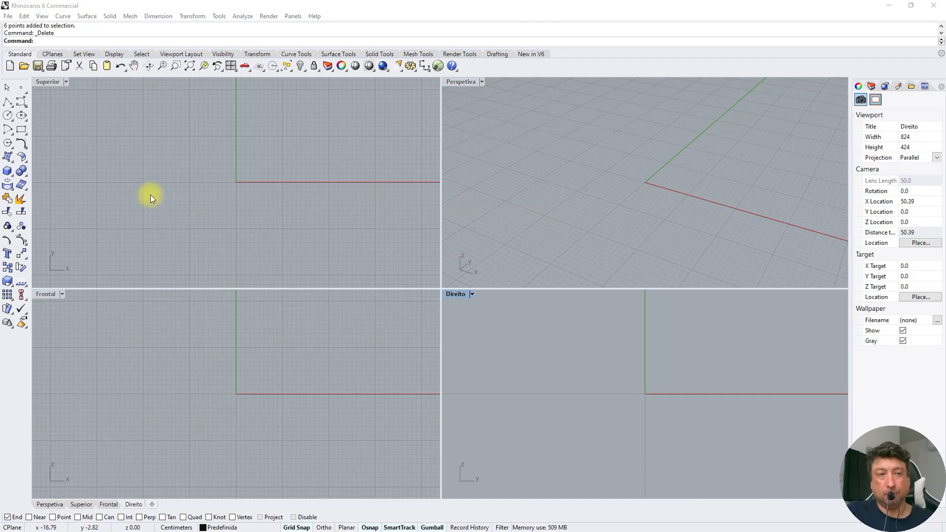
Draw a 20 × 20 × 20 cm box centred on the origin in the Superior view and zoom all viewports to extents
click(7, 171)
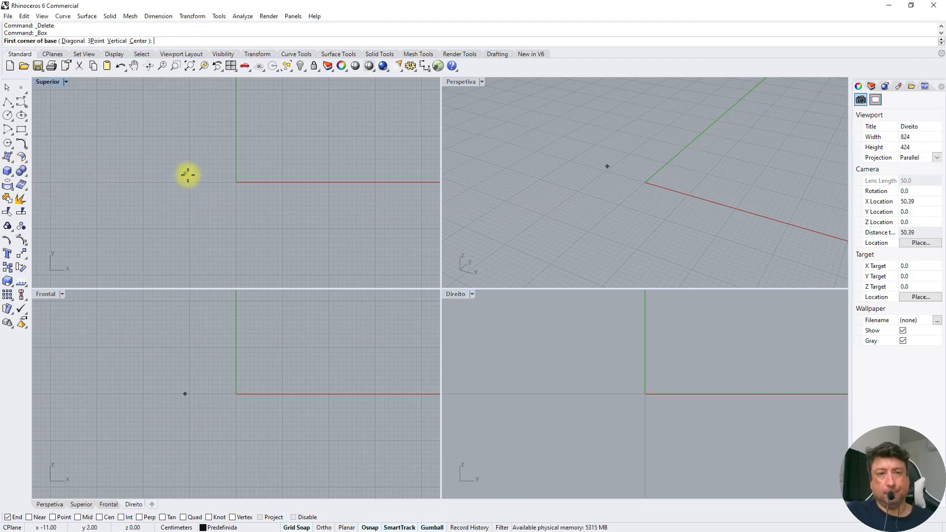
click(190, 228)
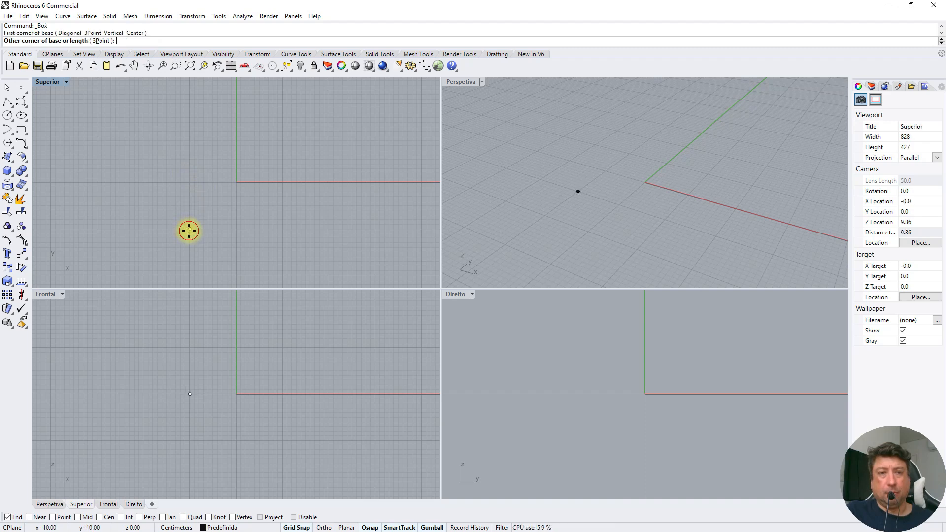
click(282, 136)
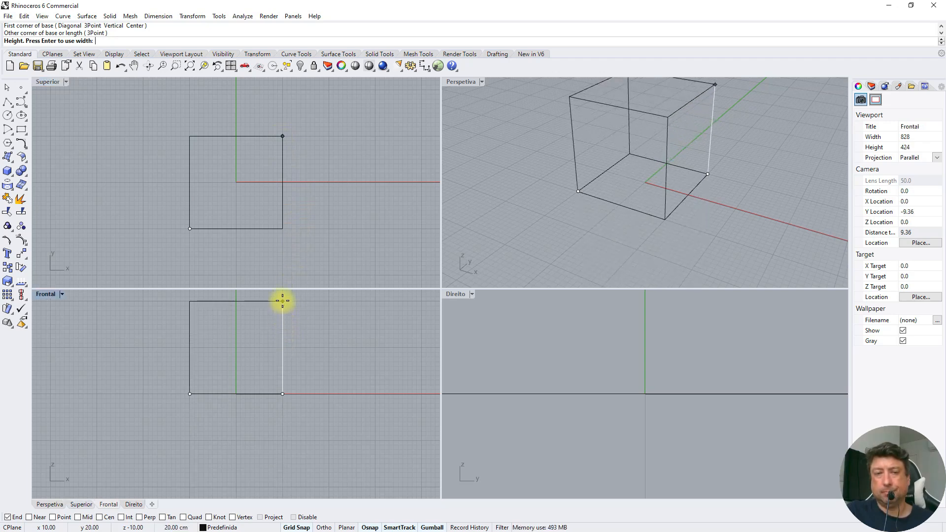
click(282, 301)
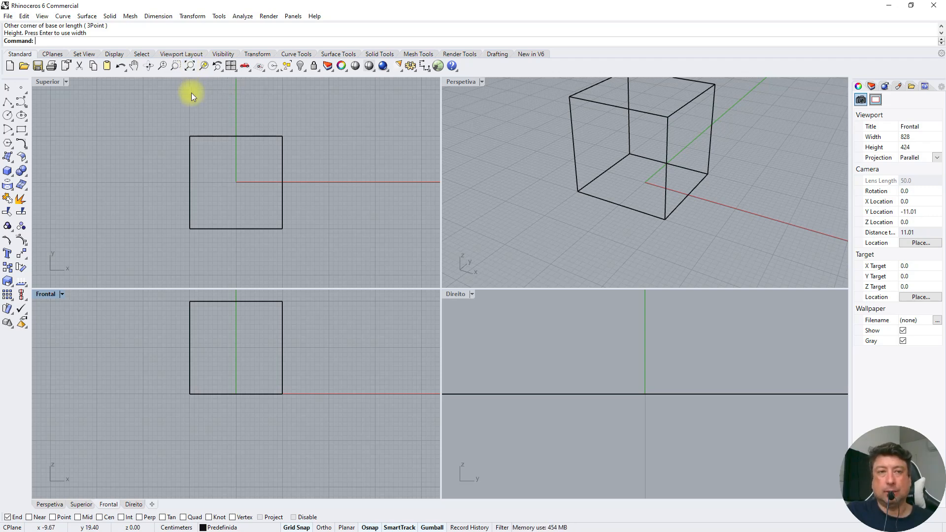
right_click(190, 67)
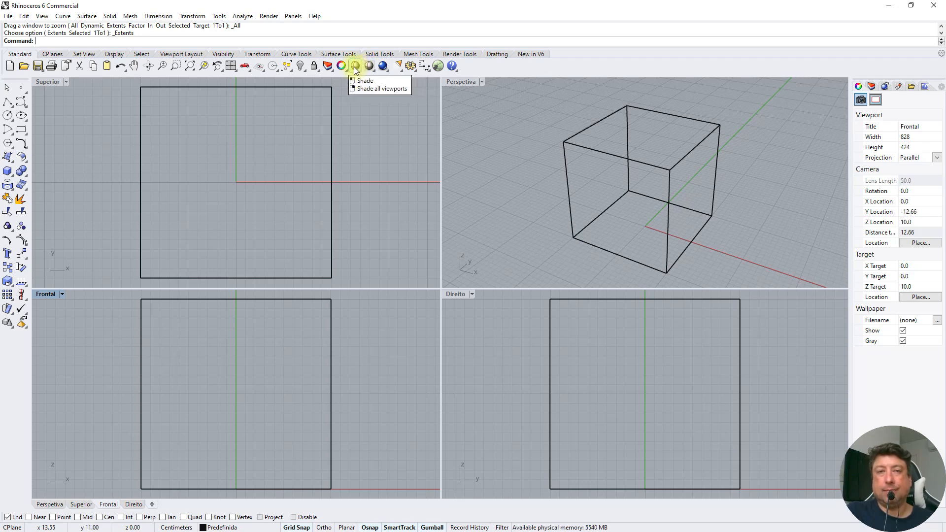
Preview the box with Shade in the Perspetiva viewport, and set the Superior and Perspetiva viewports to Shaded display
click(471, 125)
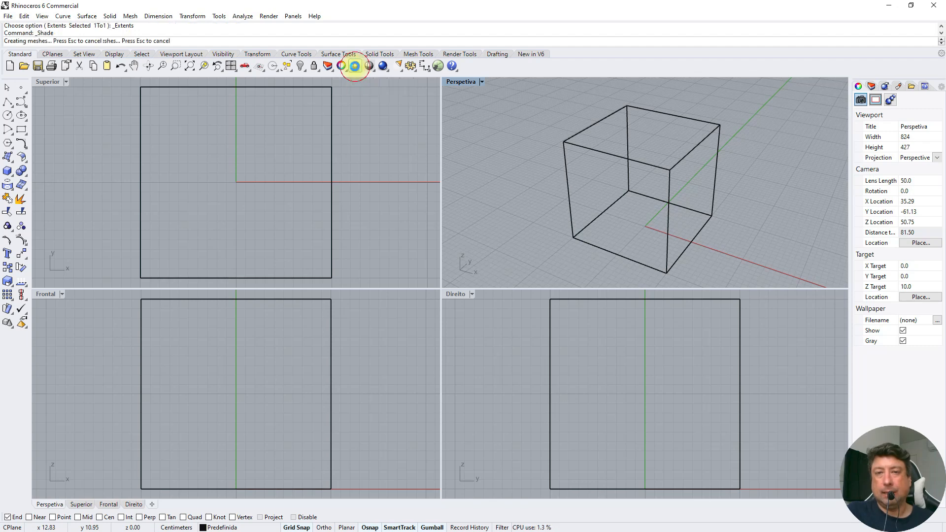
click(355, 67)
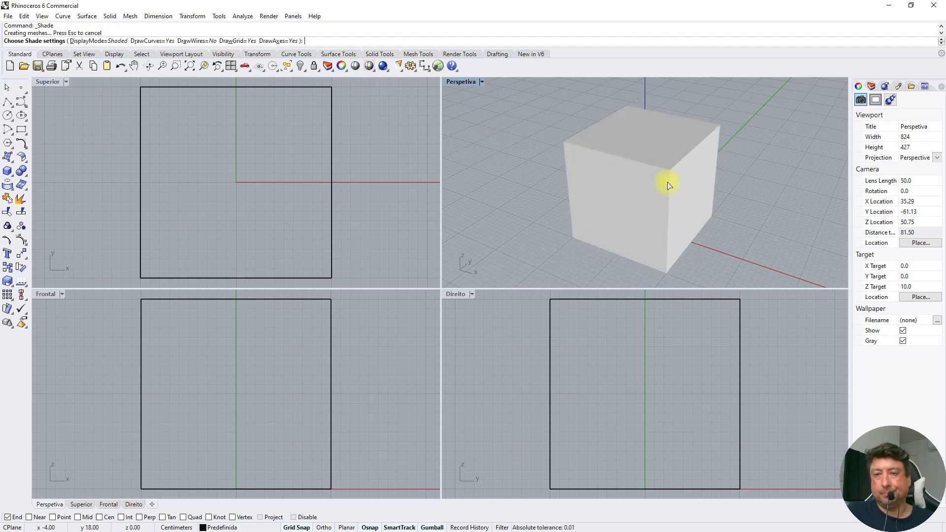
click(402, 122)
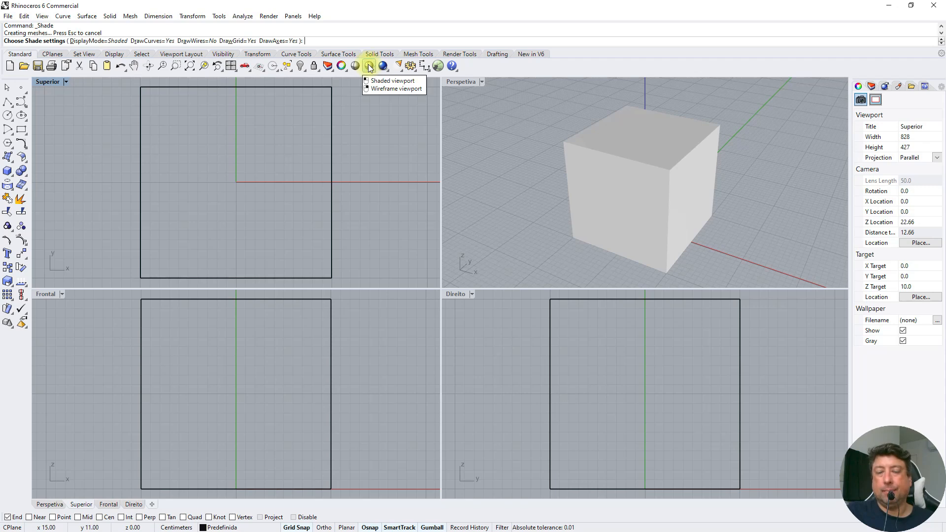
click(369, 67)
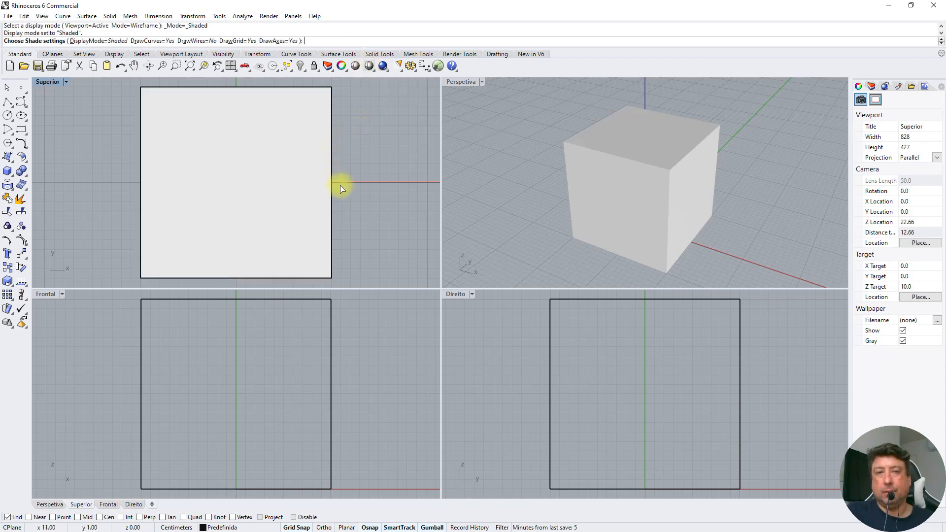
click(497, 170)
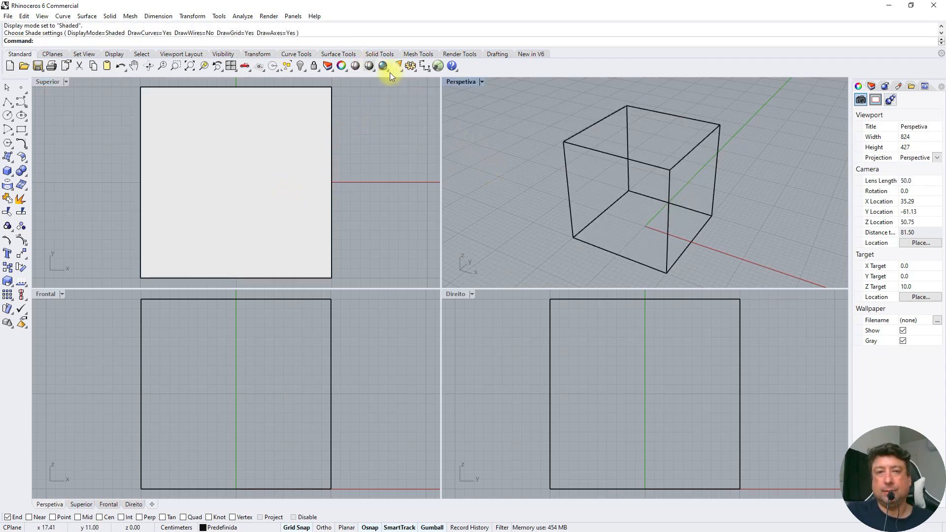
click(369, 67)
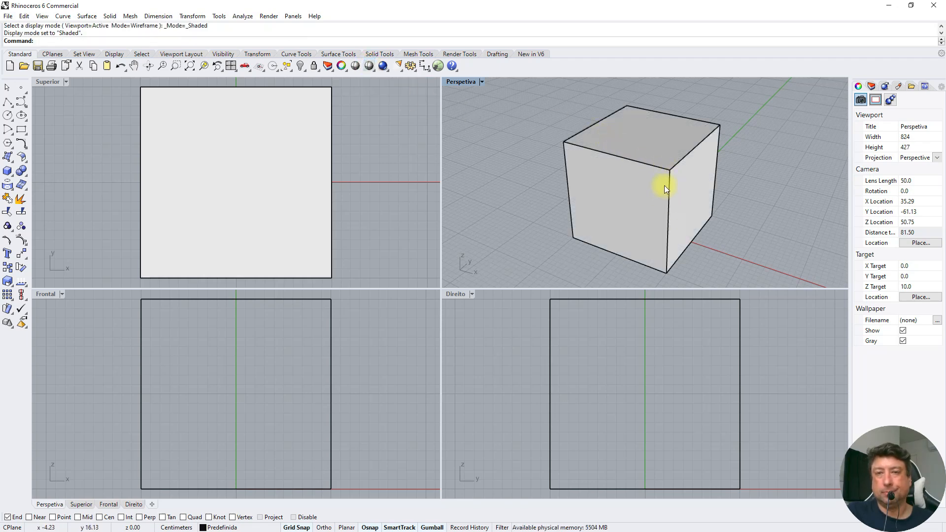
Return the Perspetiva and Superior viewports to Wireframe display, leaving the box deselected
right_click(369, 67)
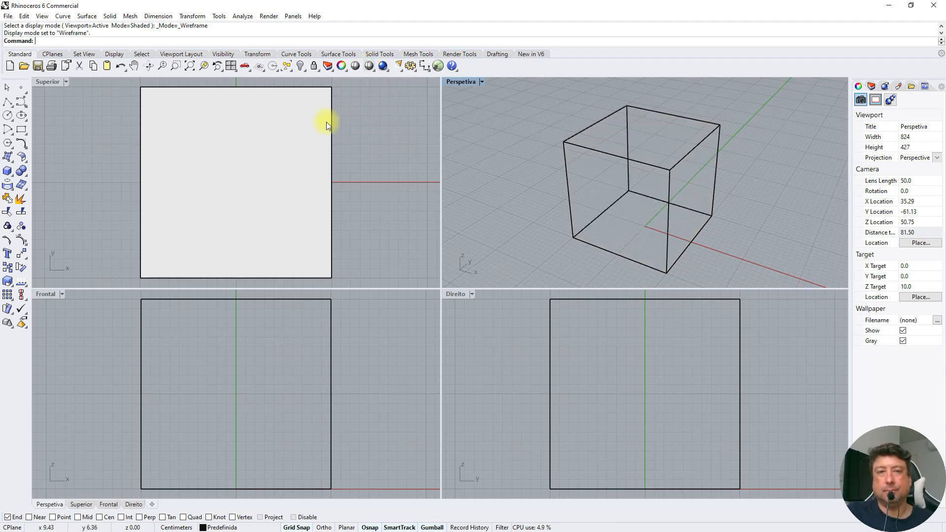
click(327, 123)
right_click(369, 67)
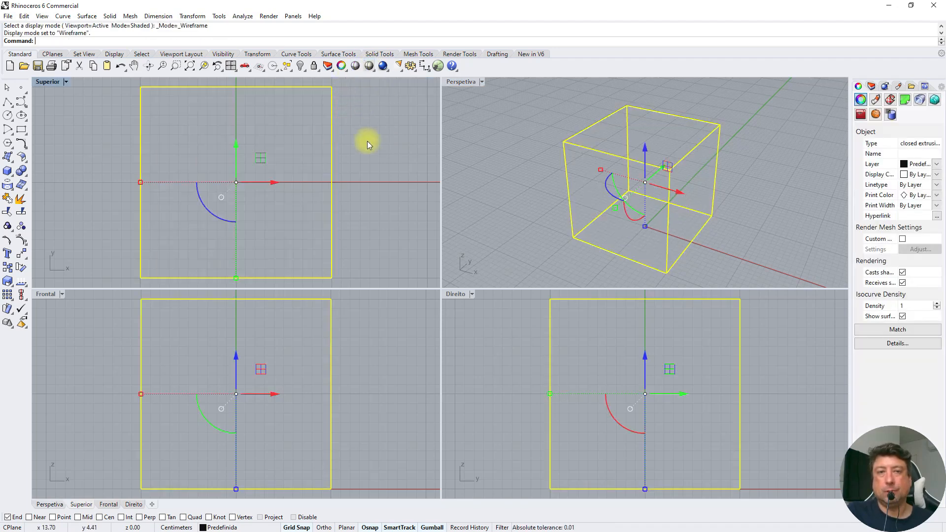
click(367, 142)
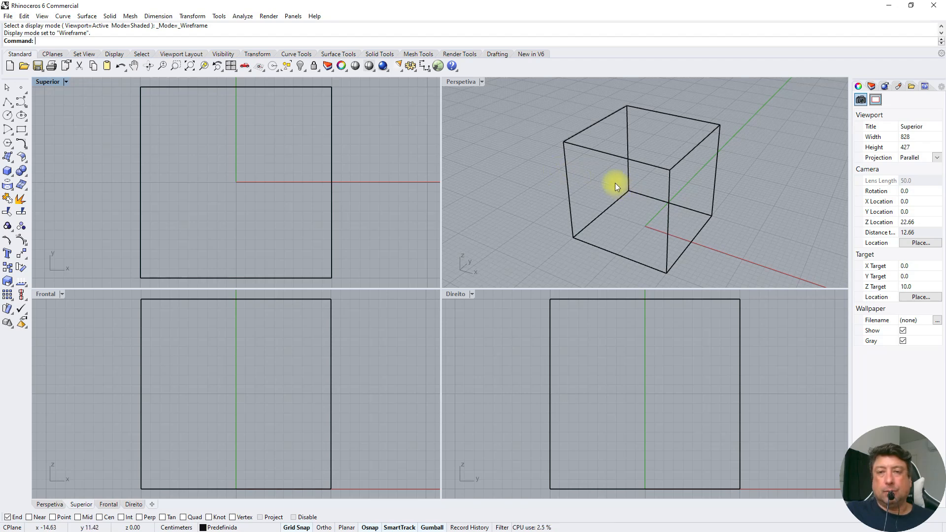
Try a 1:1 zoom in the Perspetiva viewport, and fit the box in all viewports with zoom extents
mouse_move(628, 186)
right_down()
mouse_move(579, 148)
mouse_move(627, 156)
mouse_move(629, 197)
mouse_move(634, 152)
mouse_move(629, 184)
mouse_move(608, 148)
mouse_move(595, 181)
mouse_move(608, 165)
mouse_move(555, 163)
mouse_move(576, 154)
mouse_move(601, 178)
mouse_move(585, 187)
mouse_move(596, 164)
mouse_move(607, 197)
mouse_move(622, 179)
mouse_move(574, 148)
mouse_move(640, 182)
mouse_move(583, 156)
mouse_move(629, 179)
mouse_move(622, 160)
mouse_move(597, 165)
mouse_move(632, 177)
right_up()
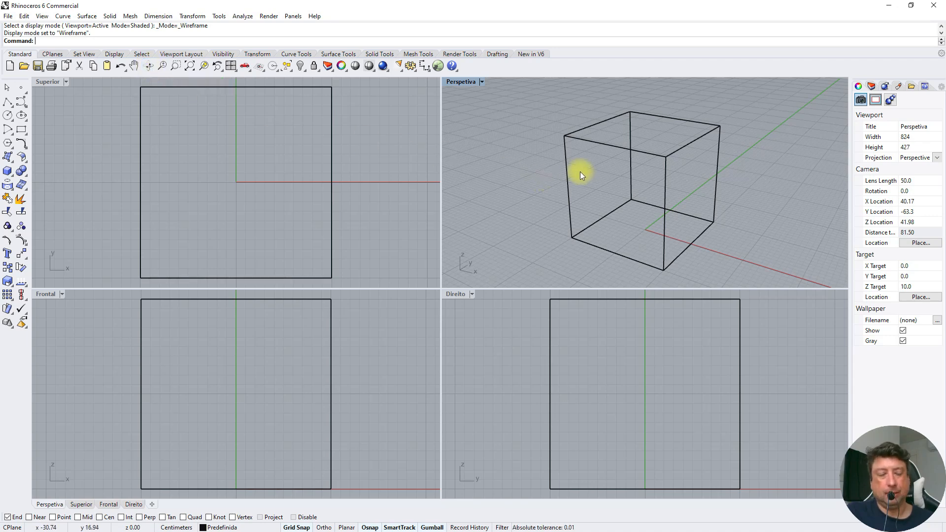
mouse_move(625, 178)
ctrl+right_down()
mouse_move(627, 202)
mouse_move(562, 193)
mouse_move(654, 197)
mouse_move(629, 184)
mouse_move(641, 189)
ctrl+right_up()
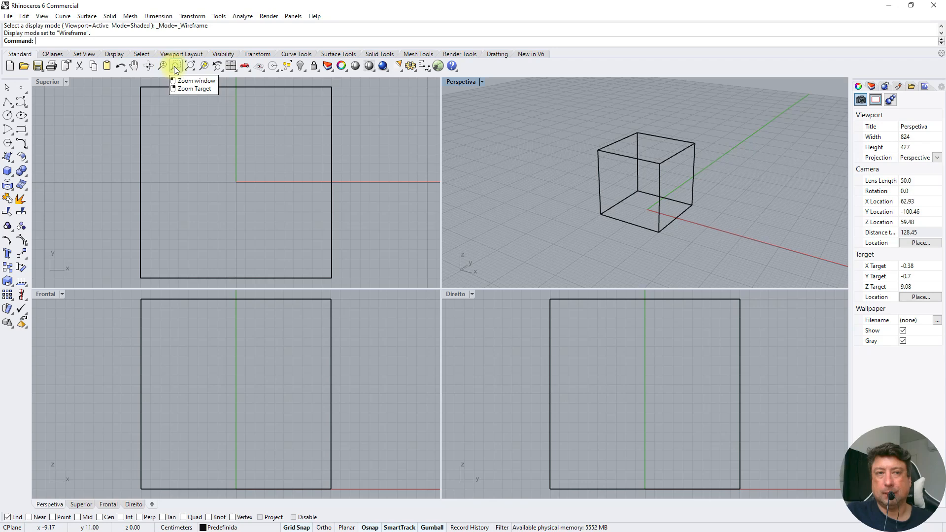
click(220, 70)
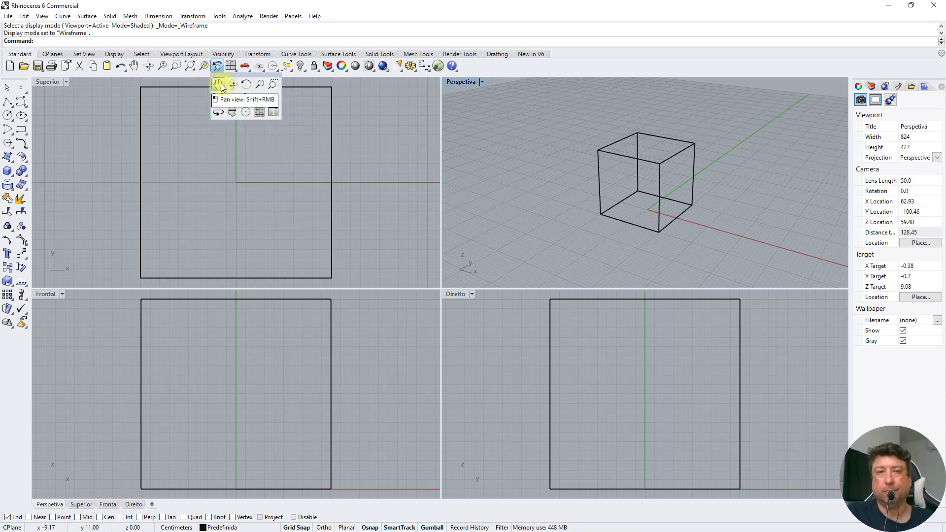
click(260, 100)
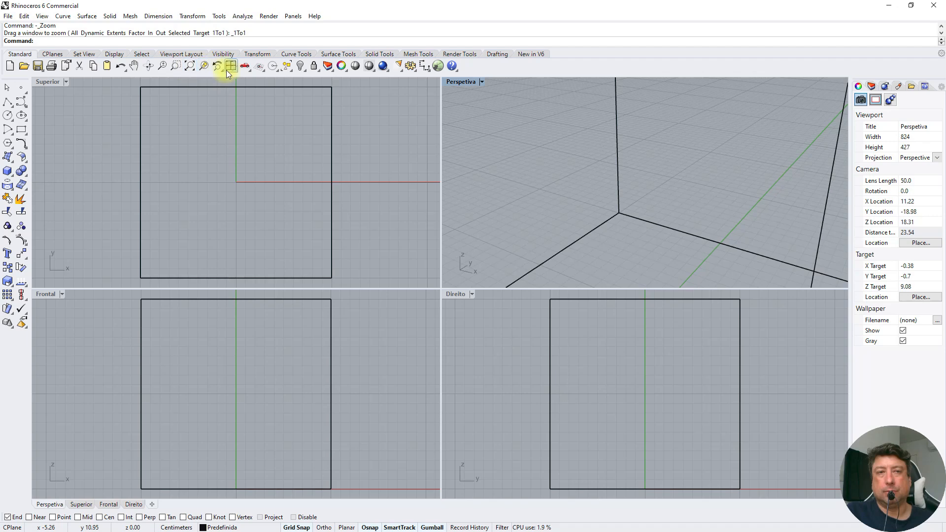
click(190, 66)
right_click(190, 66)
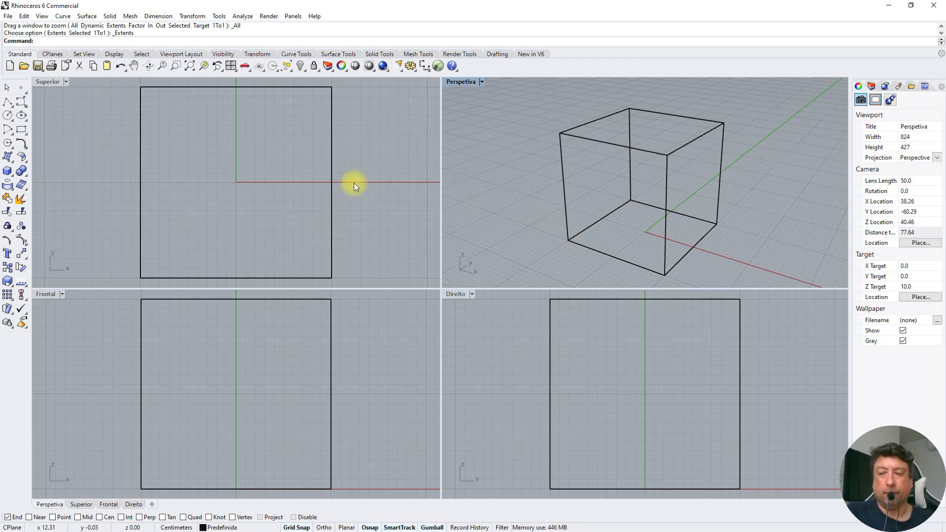
Select the box in the Superior viewport and delete it
click(331, 167)
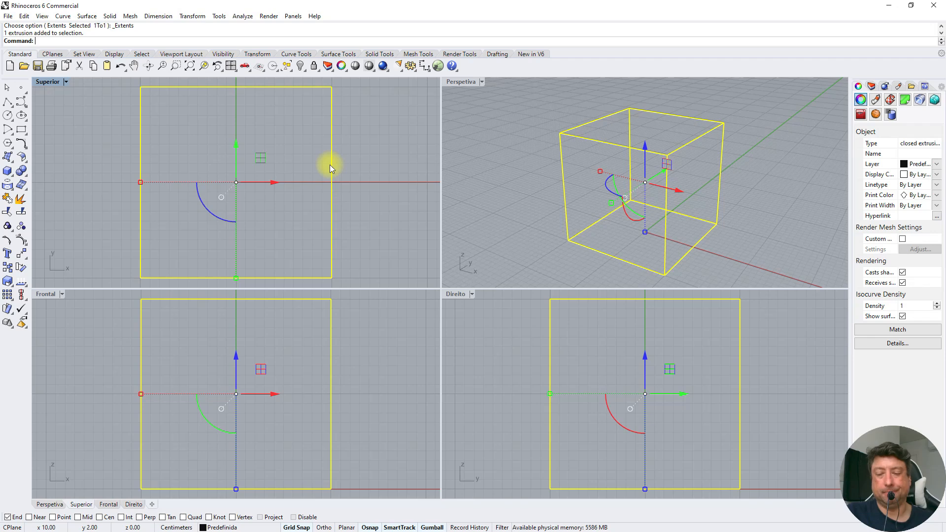
key(Delete)
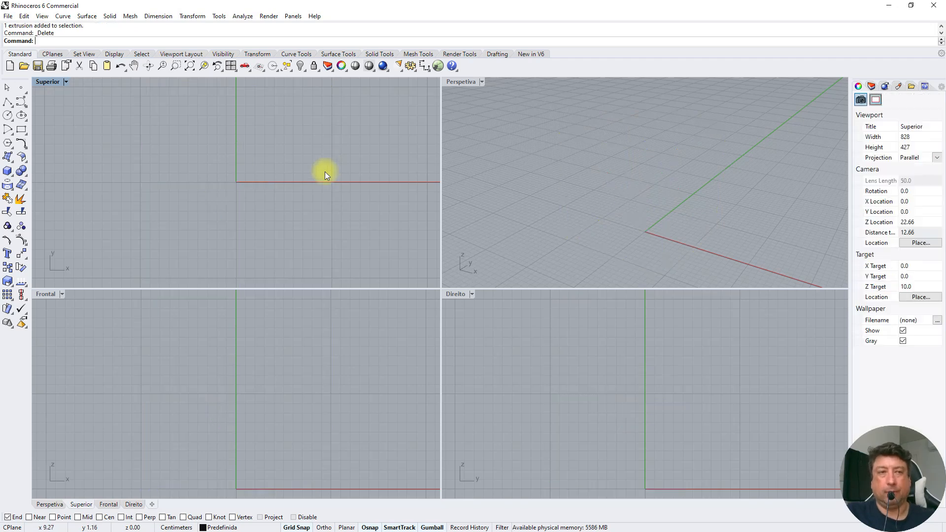
click(8, 89)
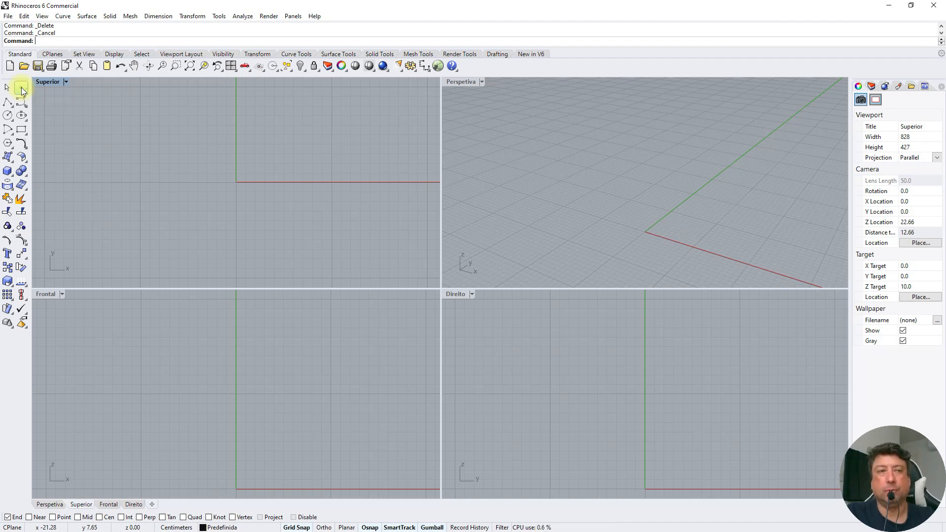
click(22, 90)
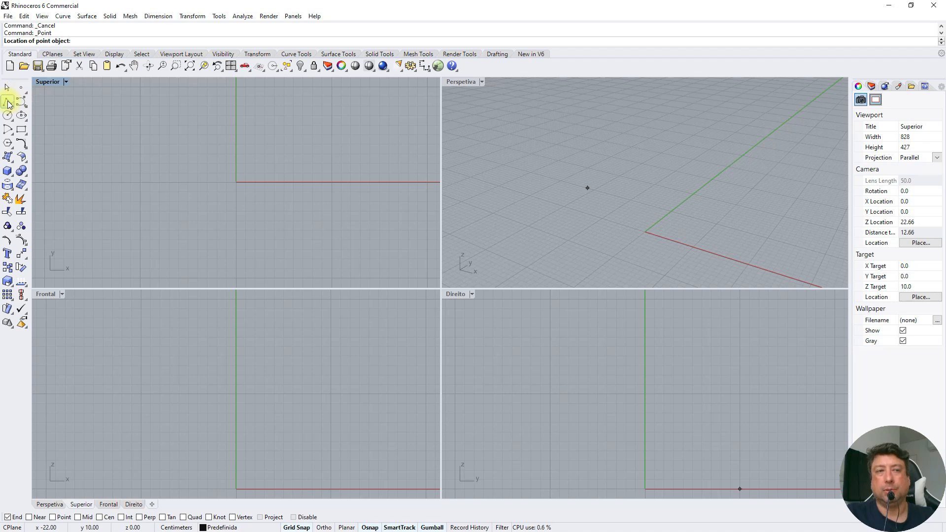
click(8, 103)
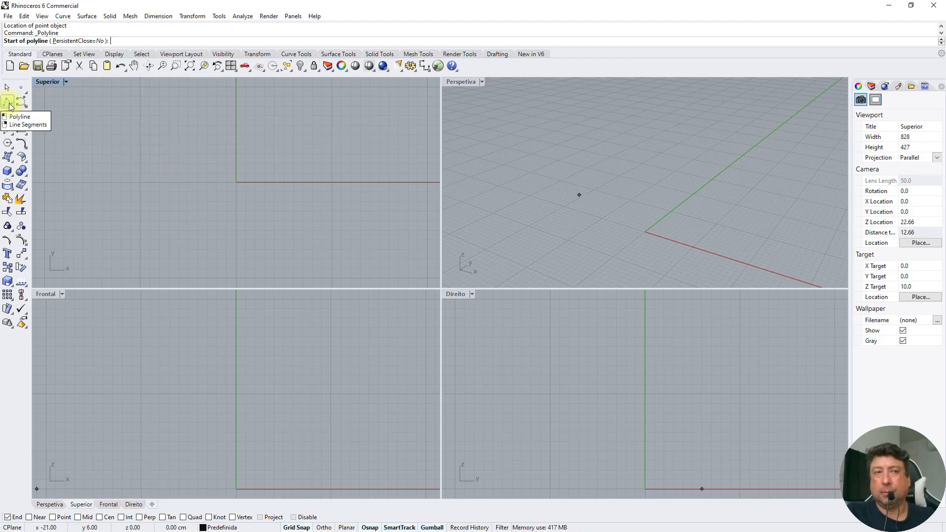
key(Escape)
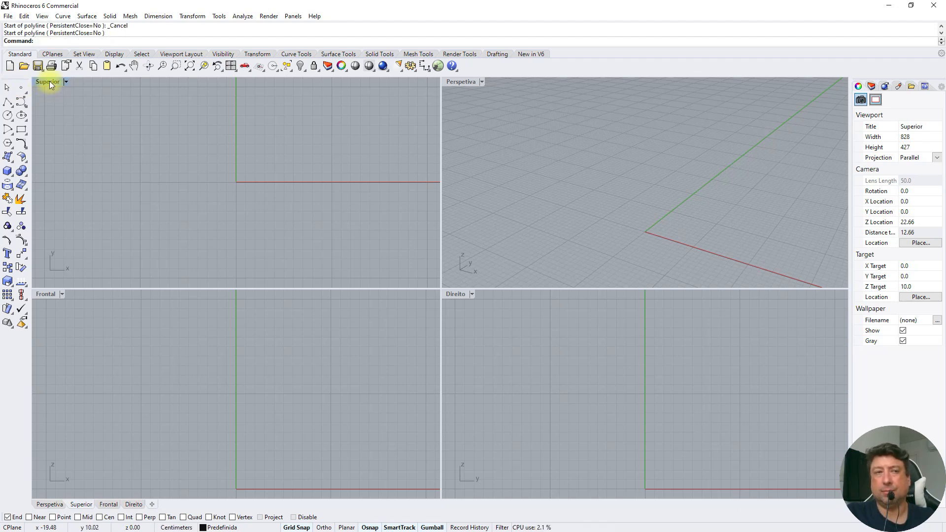
Maximize the Superior viewport and draw a single 40 cm line along the X axis from x -20 to x 20
double_click(50, 83)
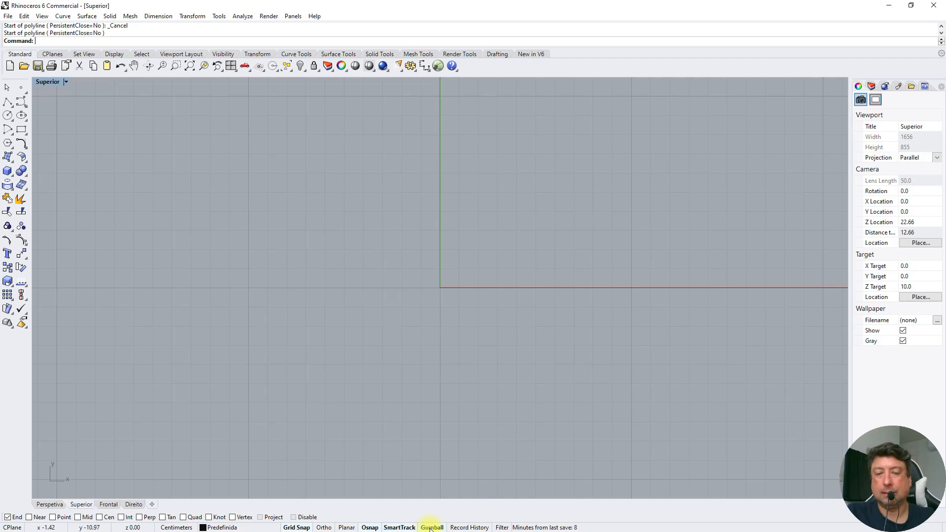
click(7, 103)
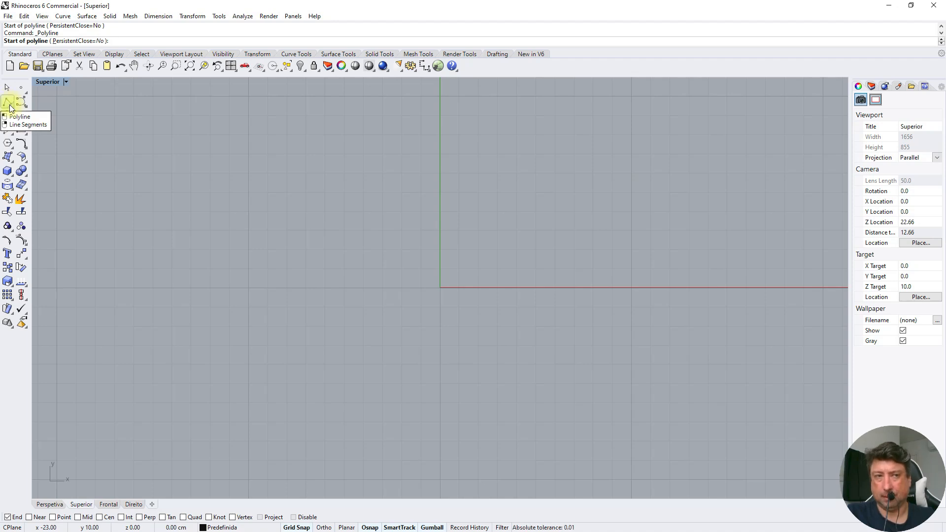
click(9, 103)
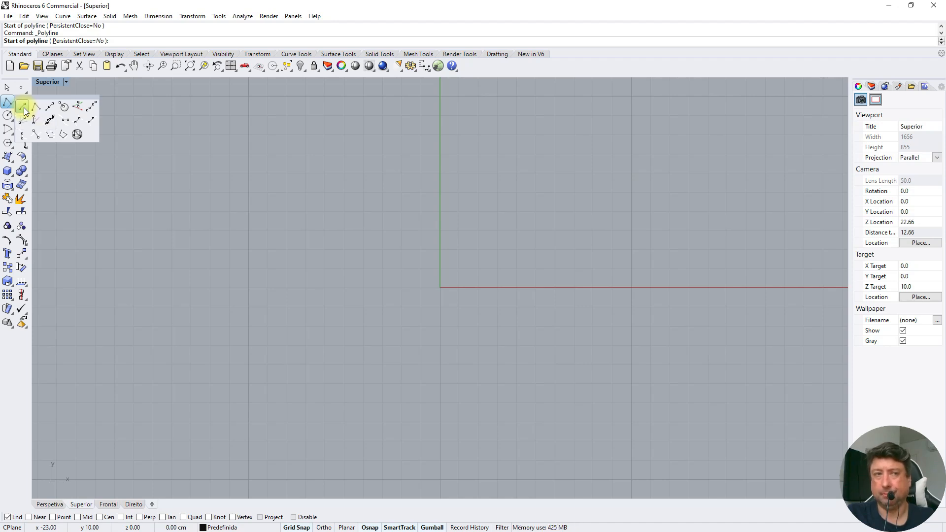
click(22, 107)
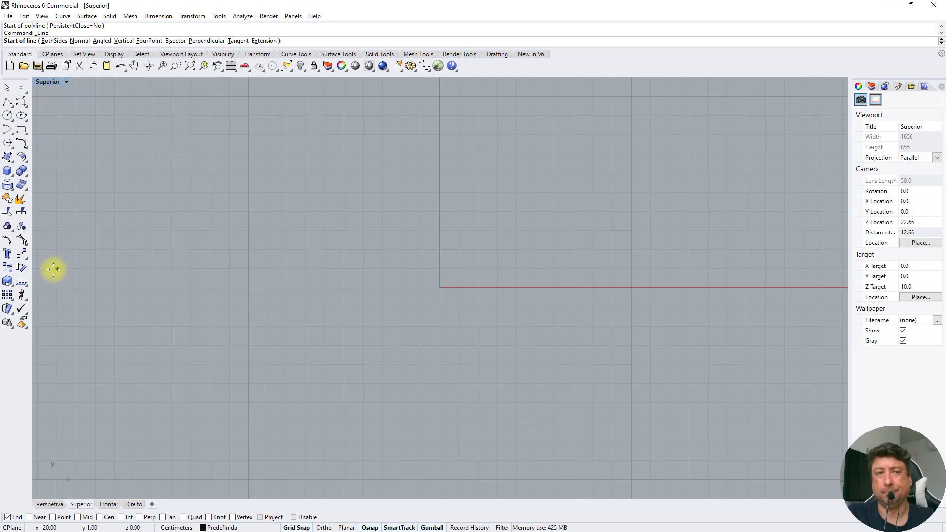
click(57, 287)
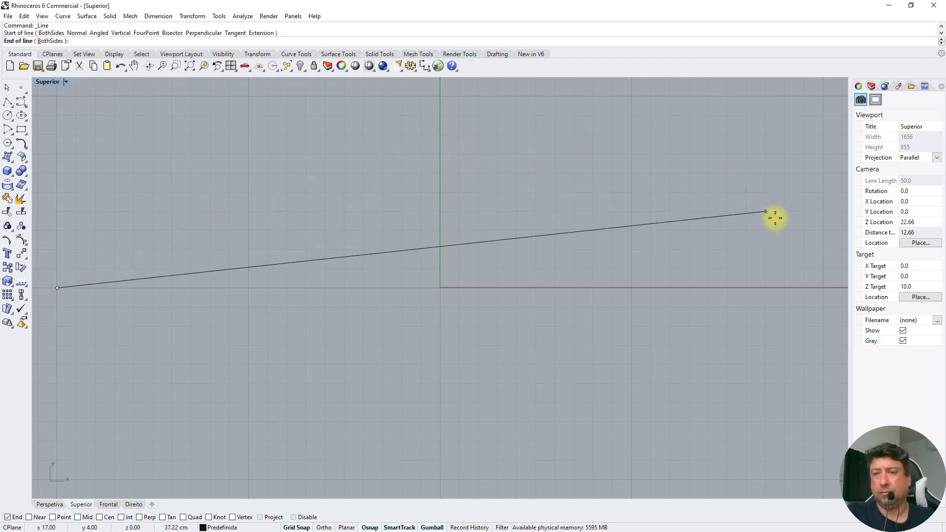
click(818, 283)
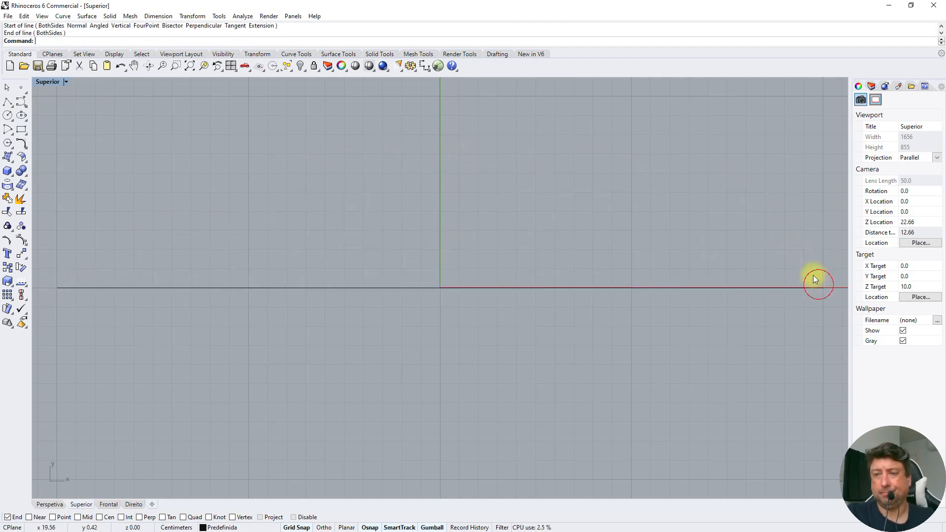
Restore the four-viewport layout and select the line in the Perspetiva viewport
click(542, 288)
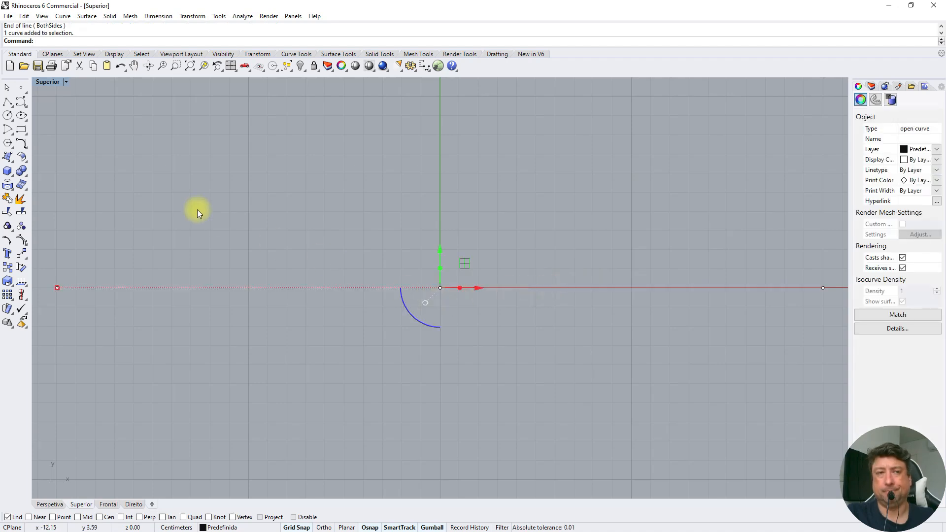
double_click(46, 83)
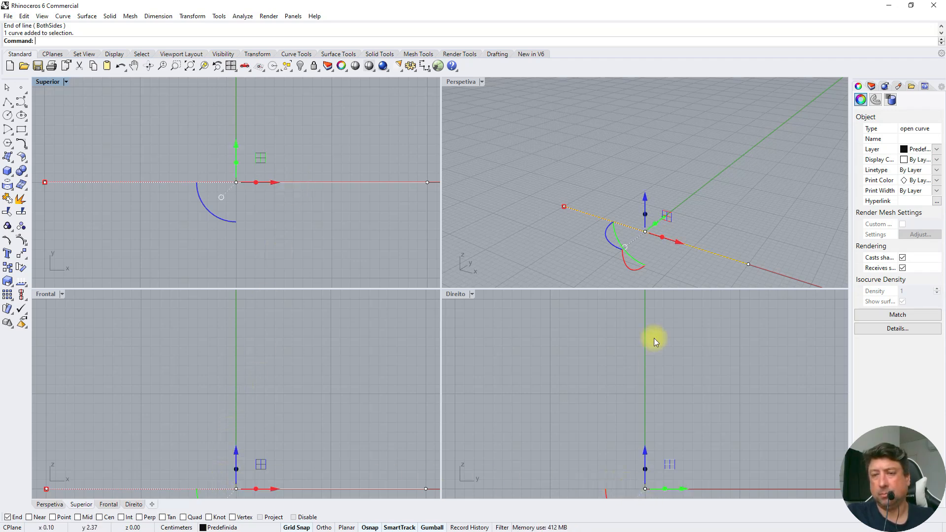
click(699, 199)
click(679, 244)
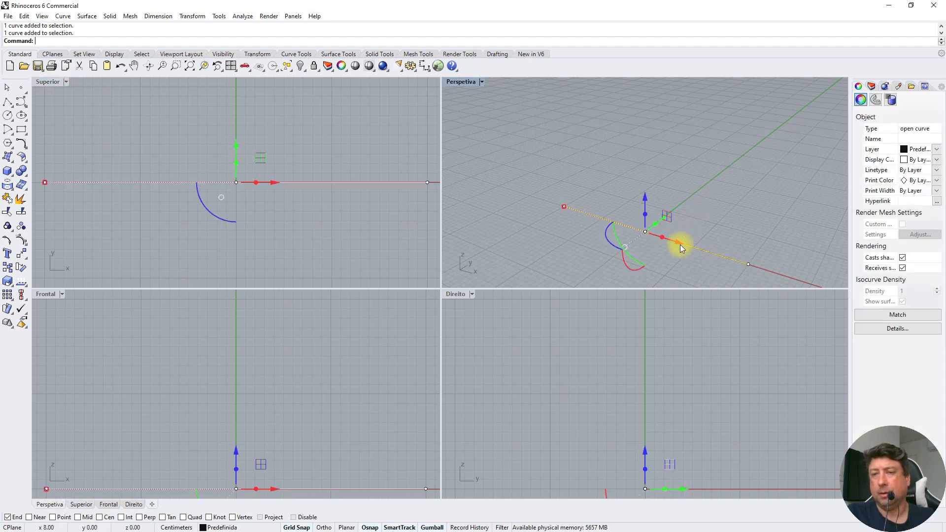
click(688, 196)
click(584, 213)
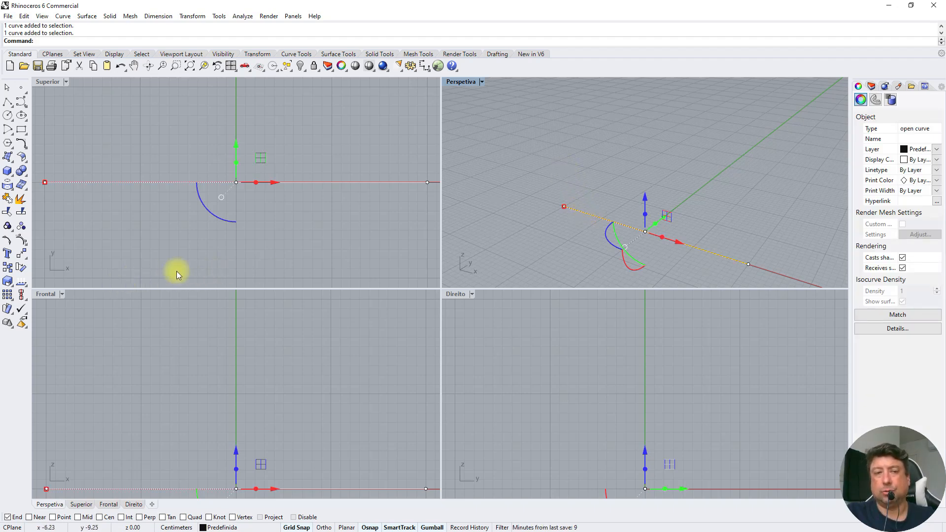
Draw a polyline in the Superior viewport along y -10, from x -20 to x 20 with a vertex every 10 cm
click(8, 102)
click(46, 277)
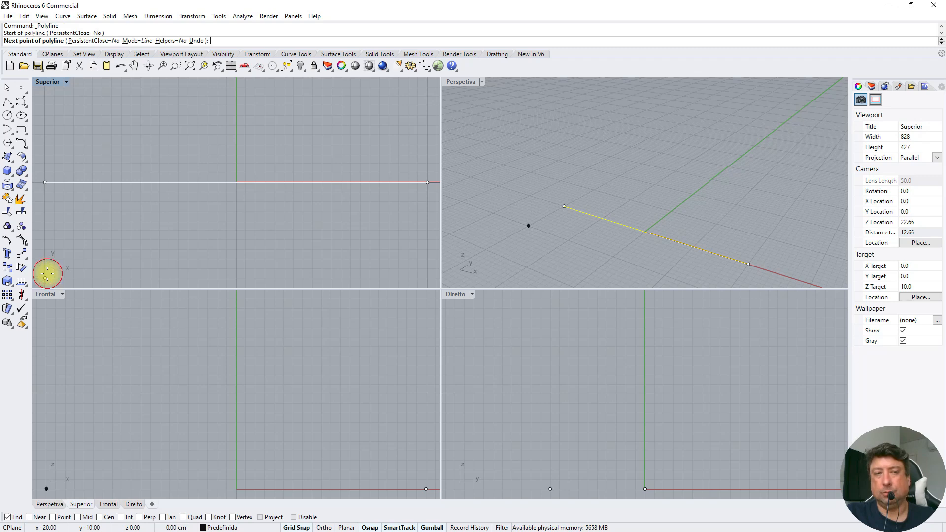
click(141, 278)
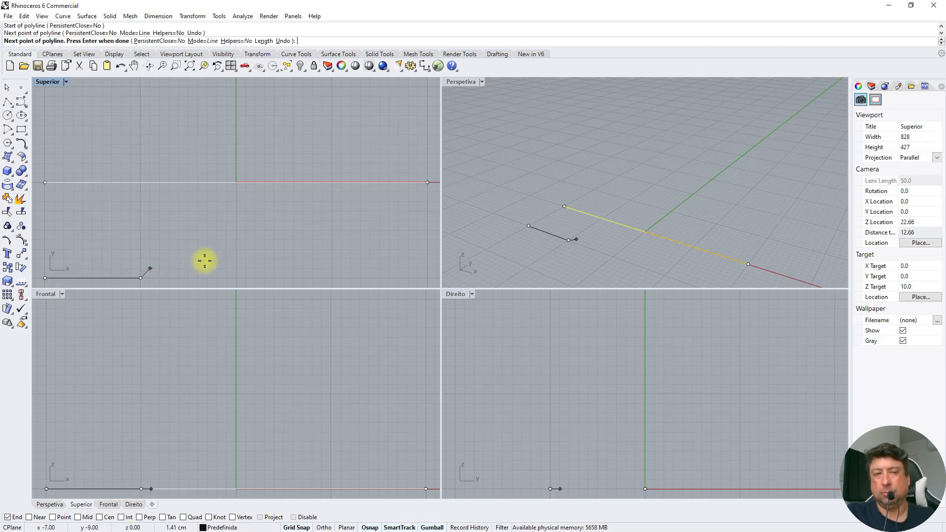
click(236, 278)
click(331, 277)
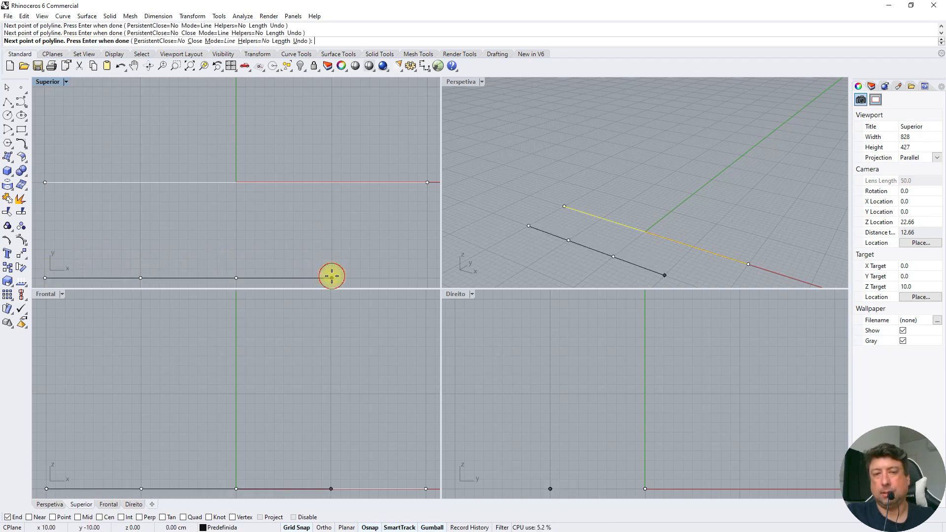
click(426, 277)
right_drag(395, 240, 394, 238)
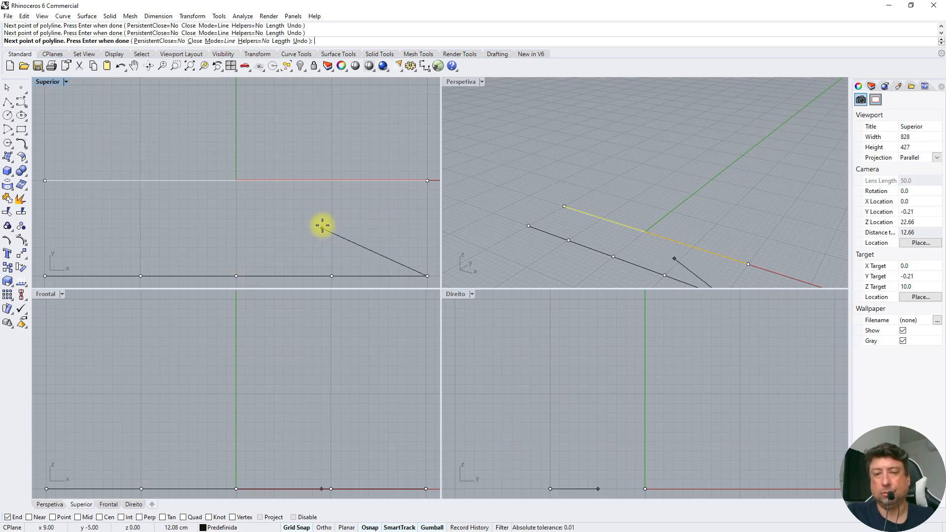
key(Return)
click(297, 275)
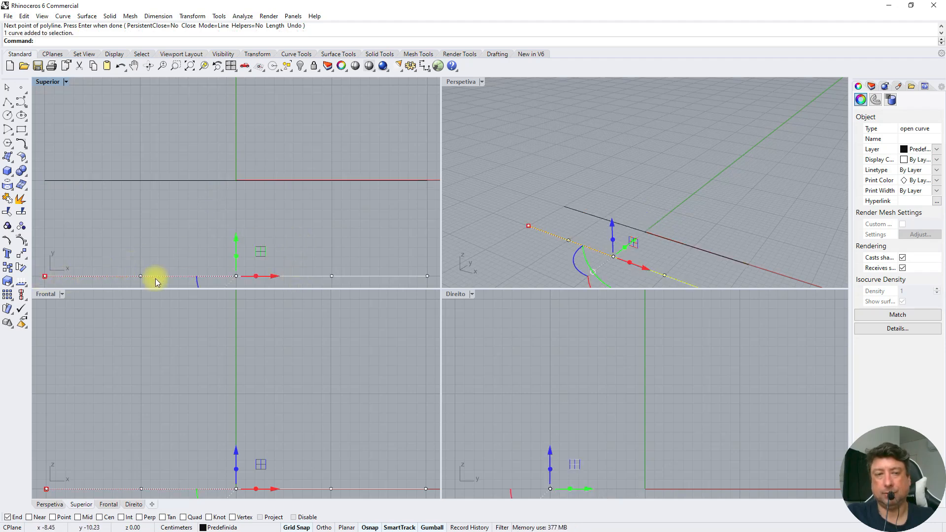
click(218, 226)
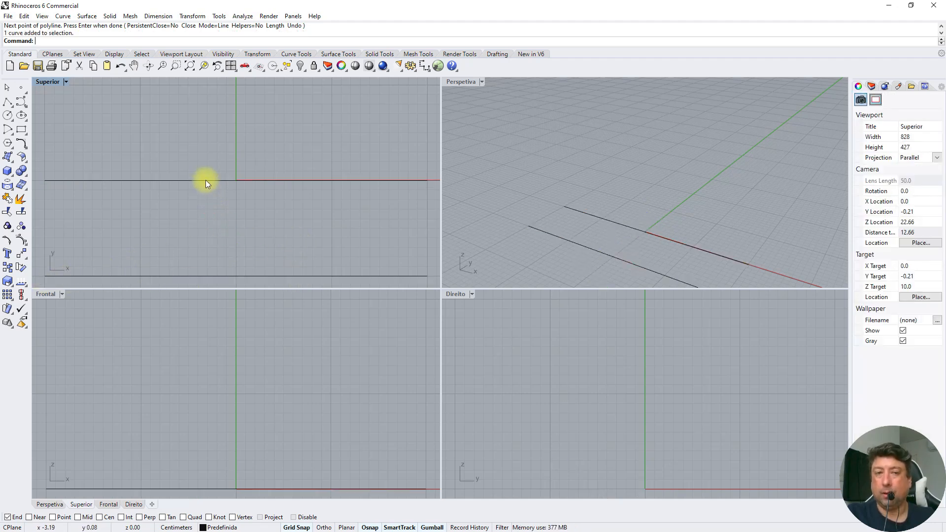
Divide the line on the X axis into 5 segments with point objects, keeping its ends marked and the curve unsplit
click(206, 179)
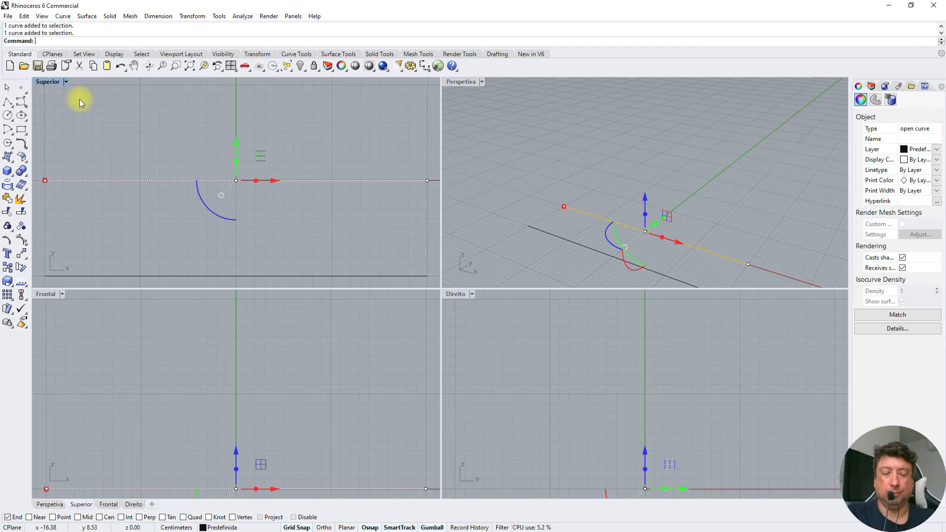
text(Div)
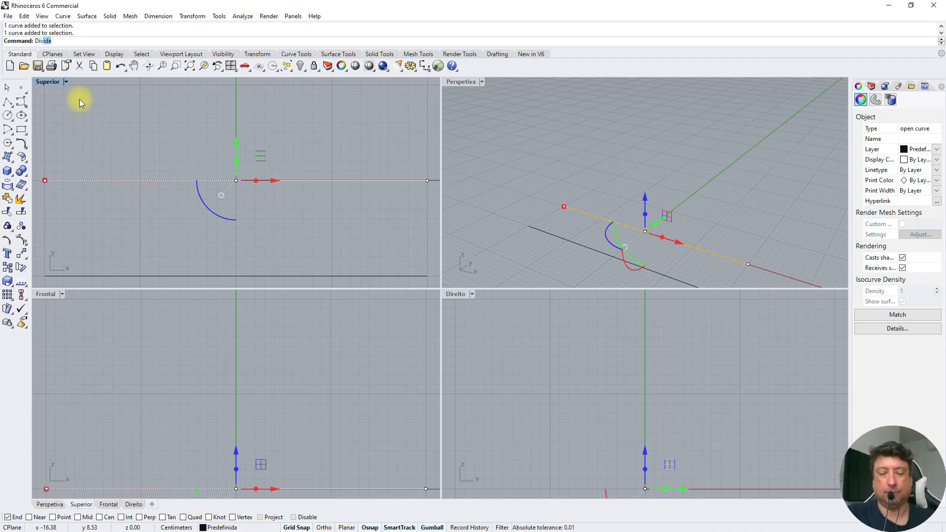
text(ide)
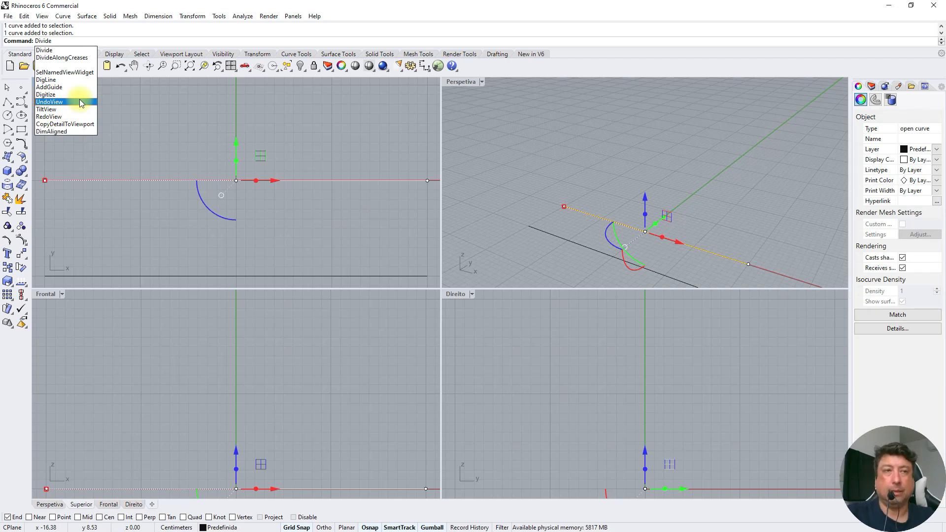
click(48, 51)
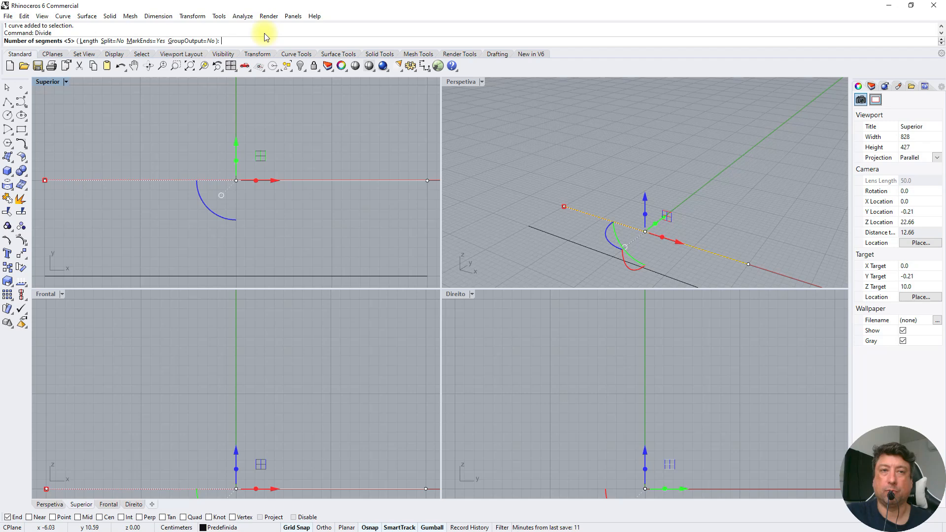
text(5)
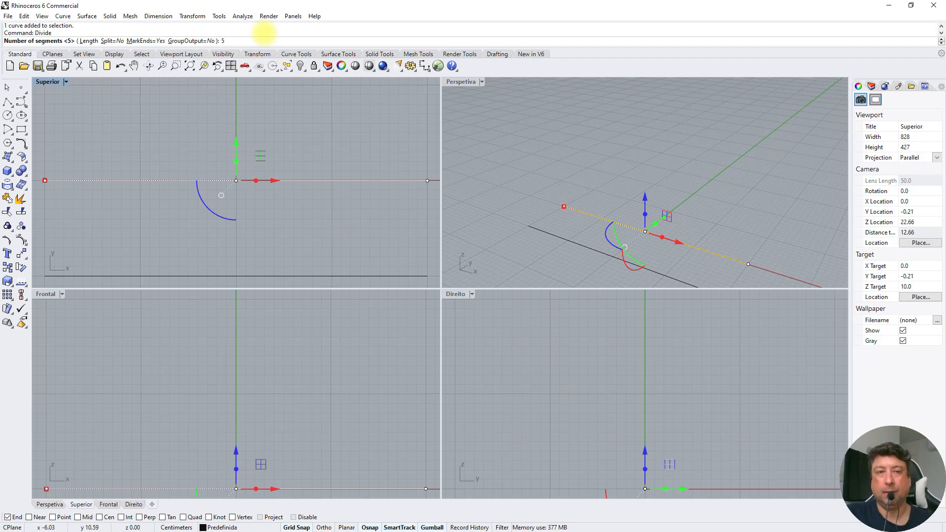
key(Return)
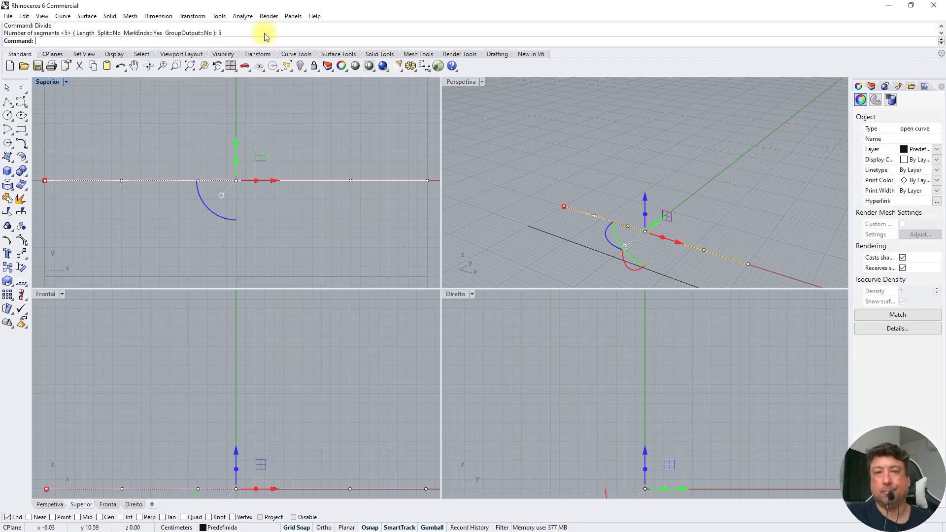
click(315, 140)
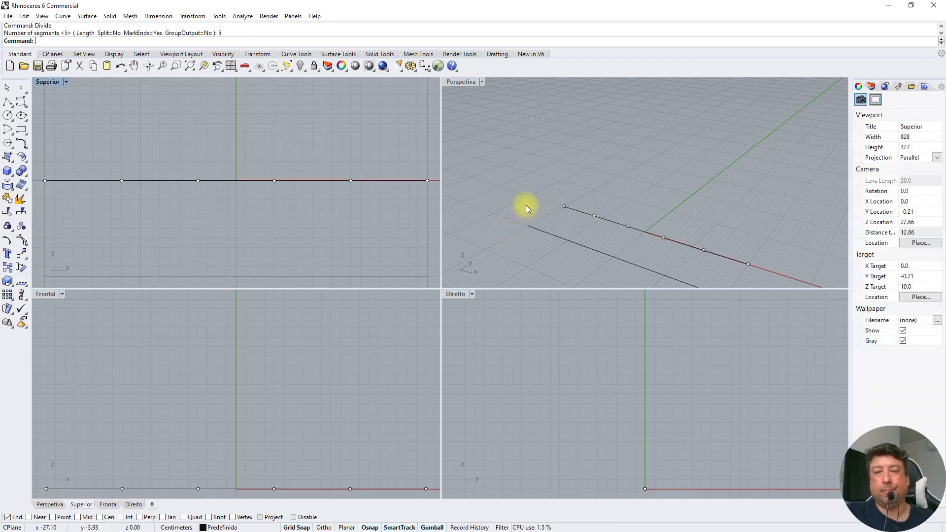
Examine the divided line and its division points by selecting each of them individually in the Perspetiva viewport
click(571, 209)
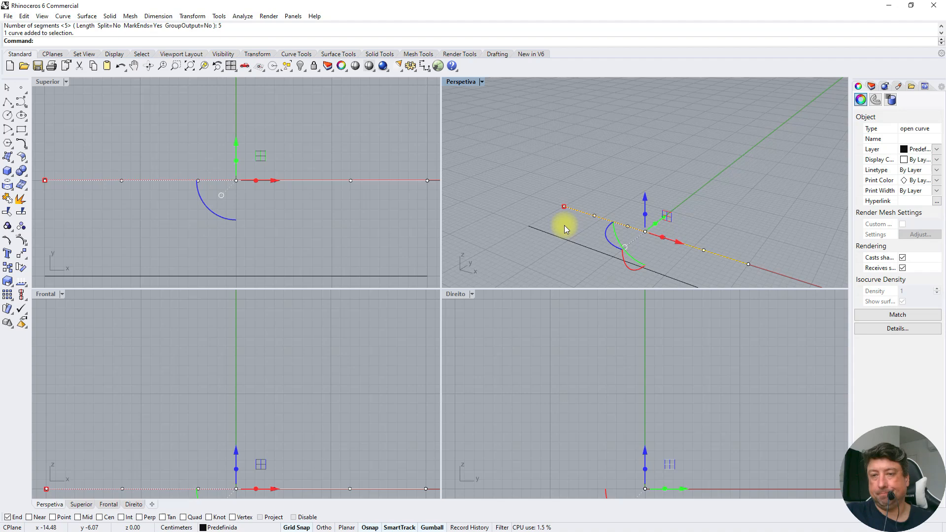
click(563, 225)
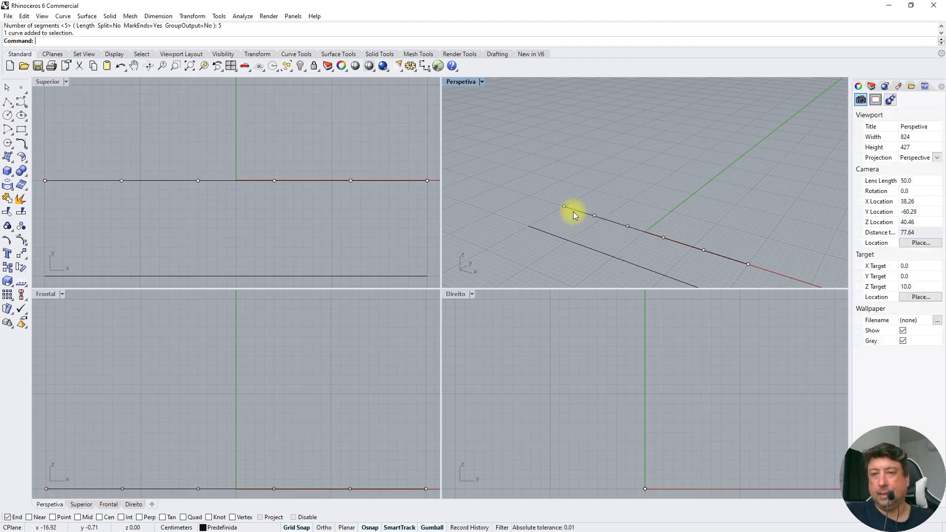
click(564, 206)
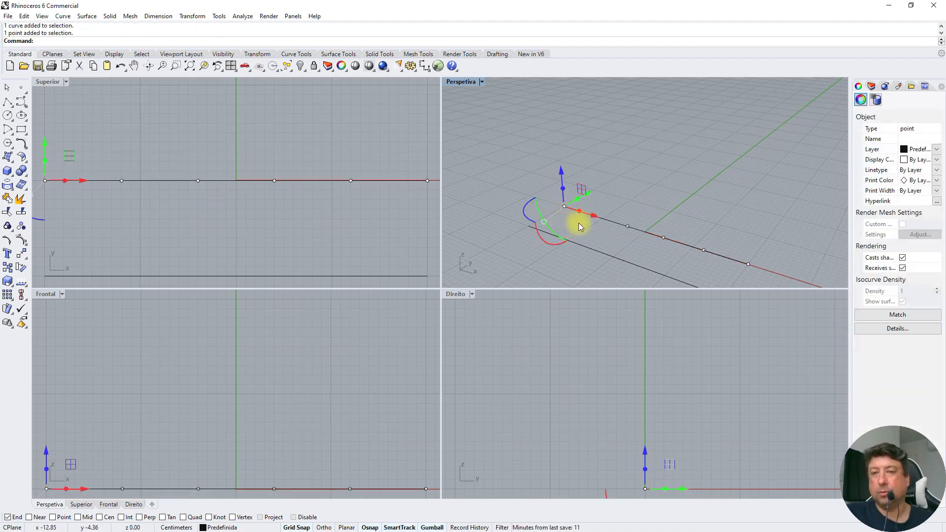
click(608, 207)
click(594, 216)
click(623, 242)
click(627, 226)
drag(656, 254, 673, 229)
drag(690, 264, 715, 228)
drag(736, 277, 767, 245)
click(718, 191)
Select the polyline to examine its vertices, and fit all objects in every viewport with zoom extents
click(615, 257)
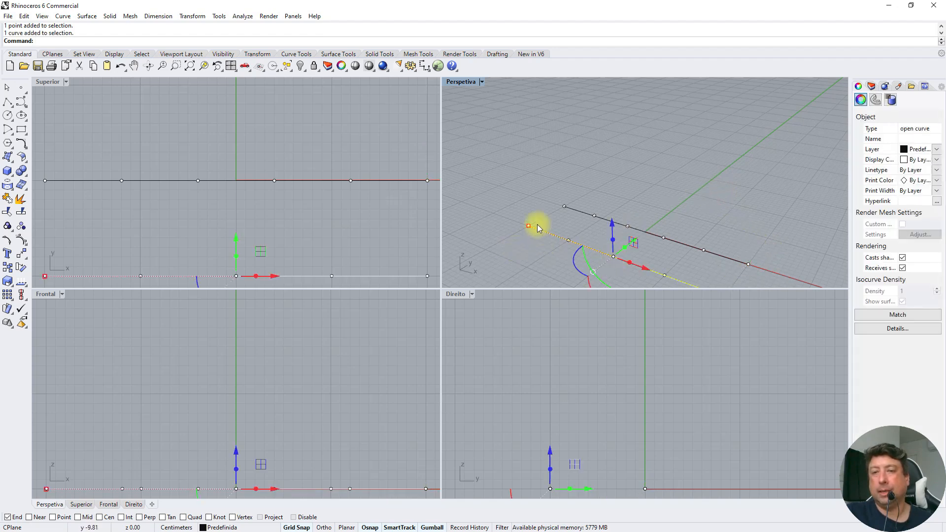
right_click(190, 65)
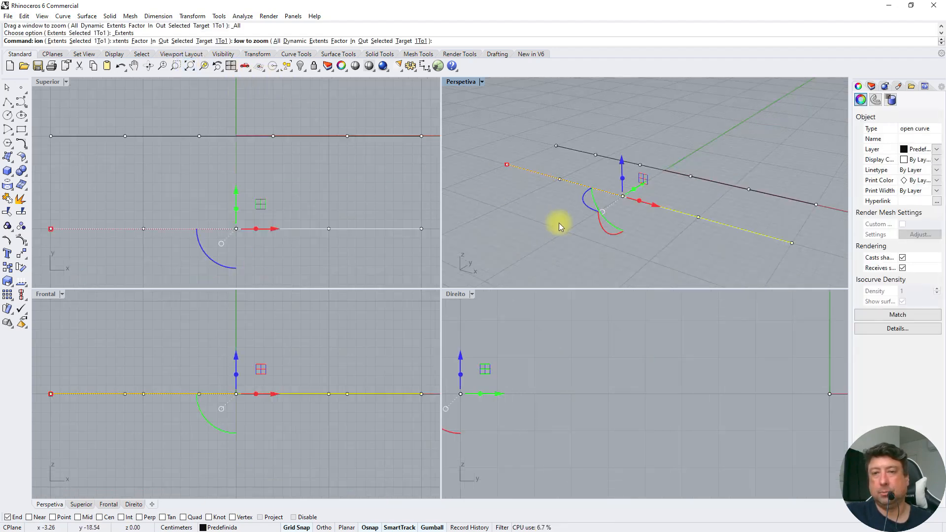
click(628, 224)
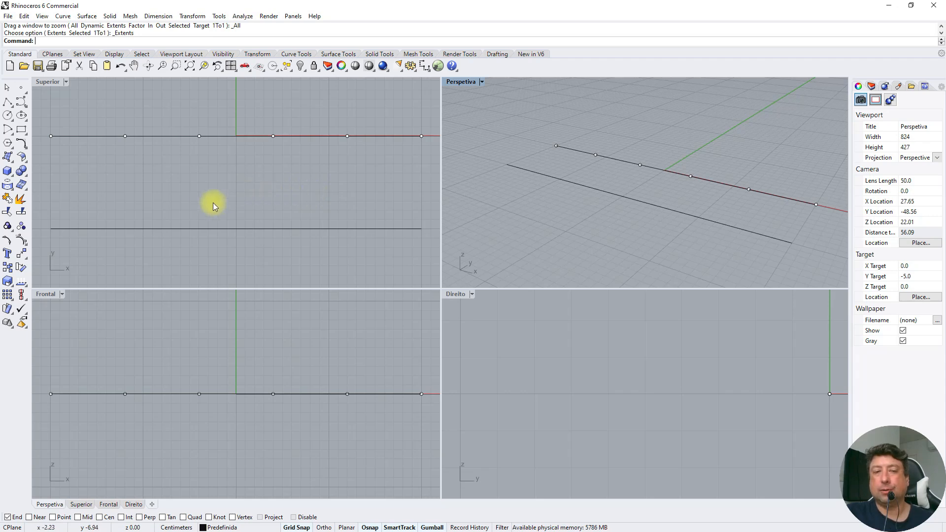
Select the divided line with its points in the Superior viewport, and detach the Transform tools as a floating palette
drag(40, 151, 432, 108)
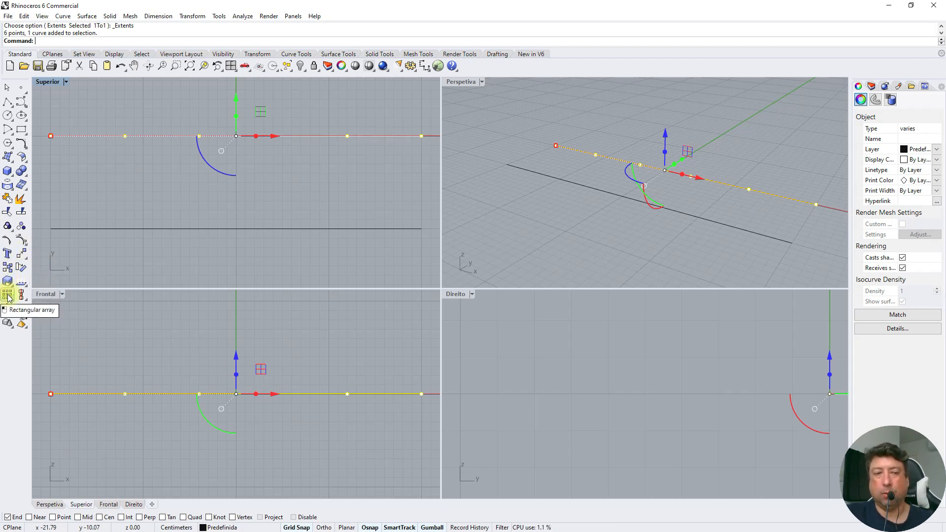
click(26, 262)
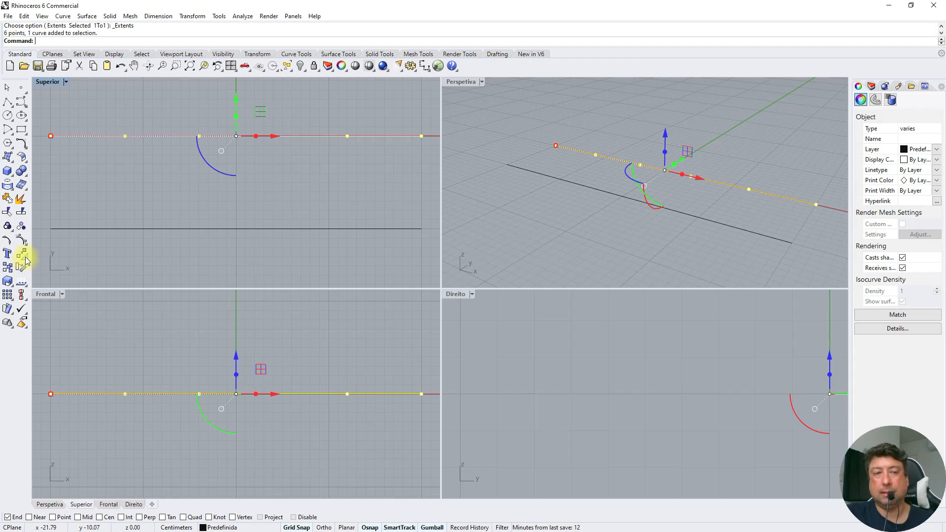
click(26, 258)
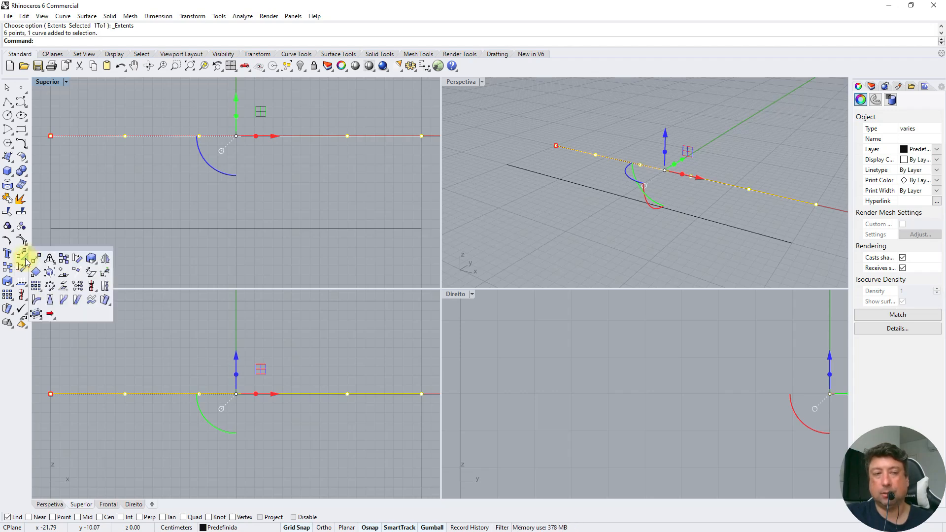
drag(46, 250, 77, 232)
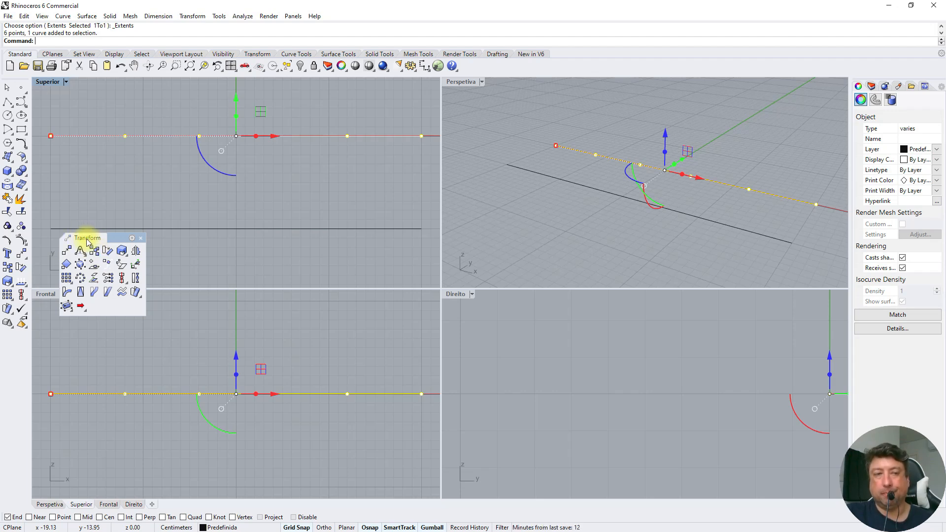
click(258, 54)
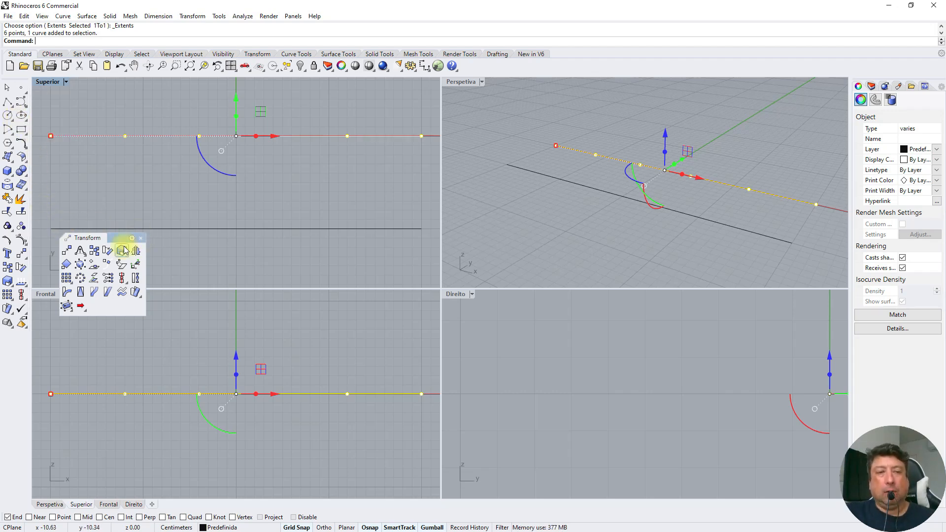
Copy the selected line and points 10 cm upward in the Frontal viewport, using the division point at x 4 as base
click(94, 251)
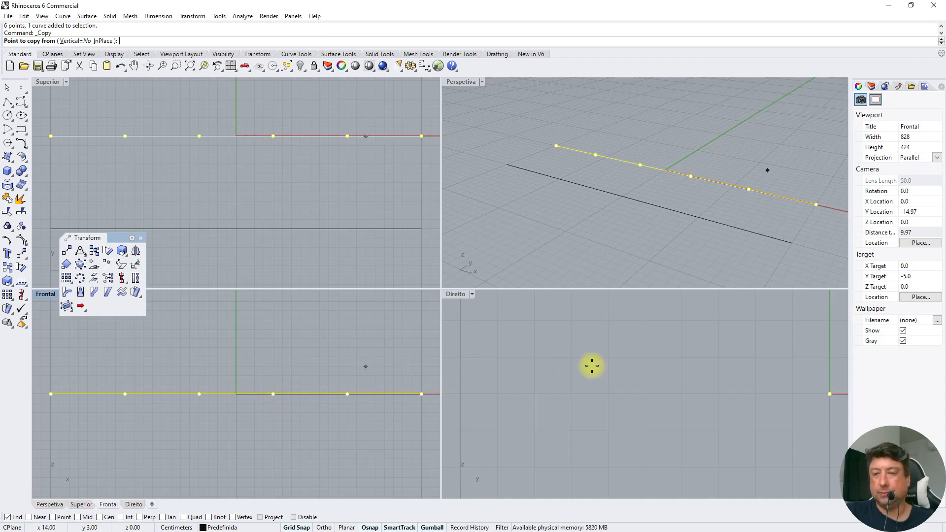
right_drag(762, 356, 564, 413)
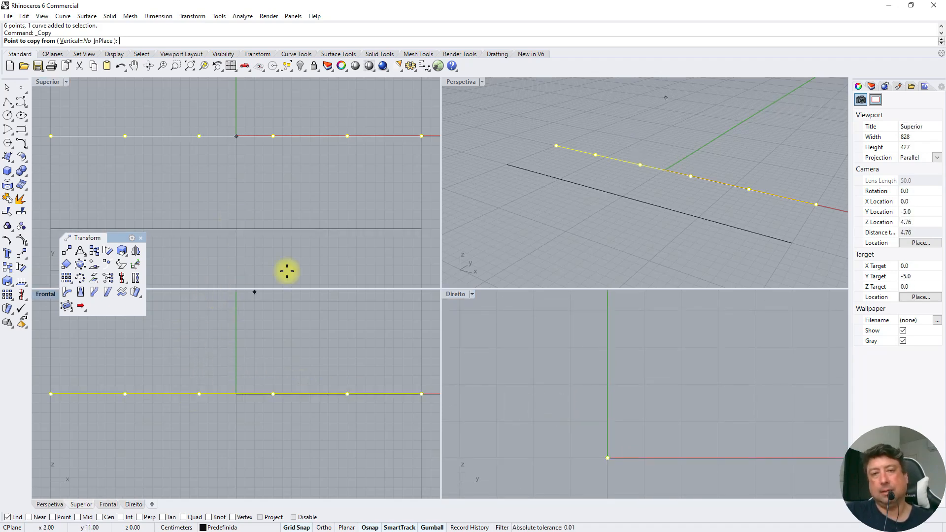
click(274, 394)
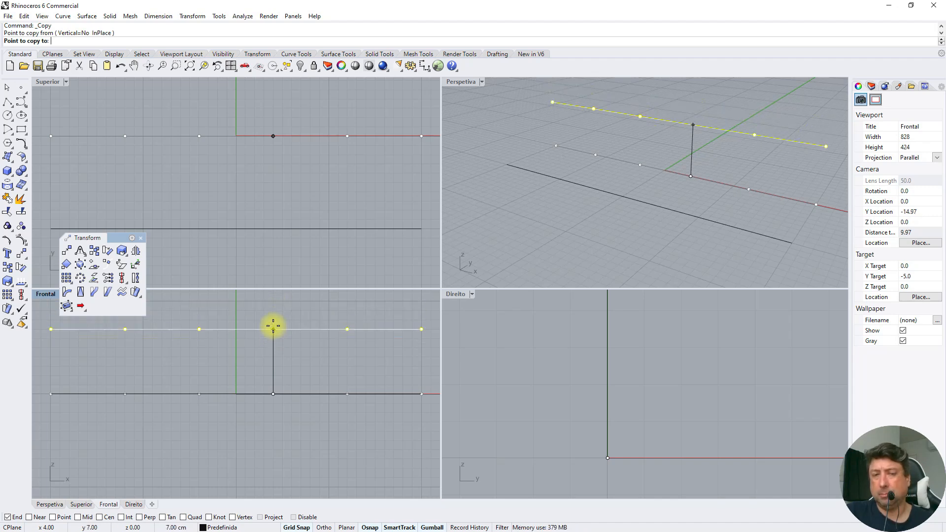
text(10)
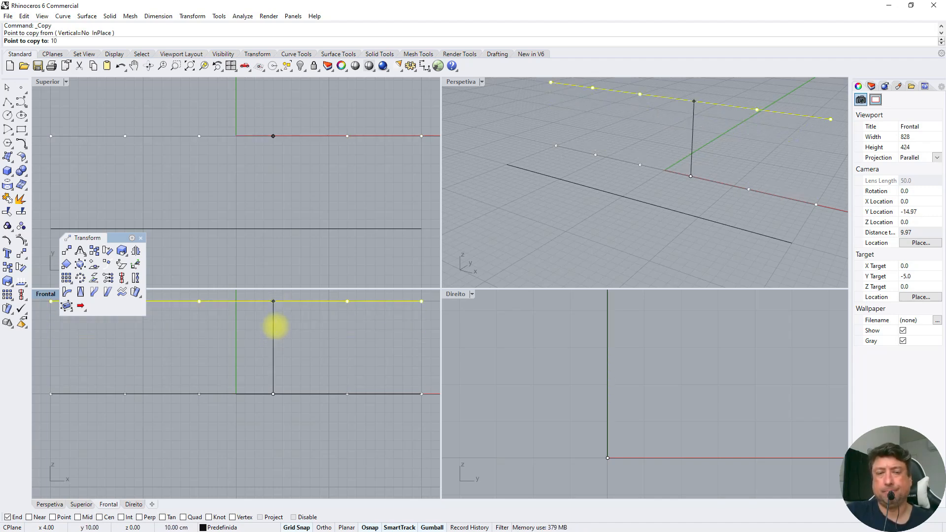
key(Return)
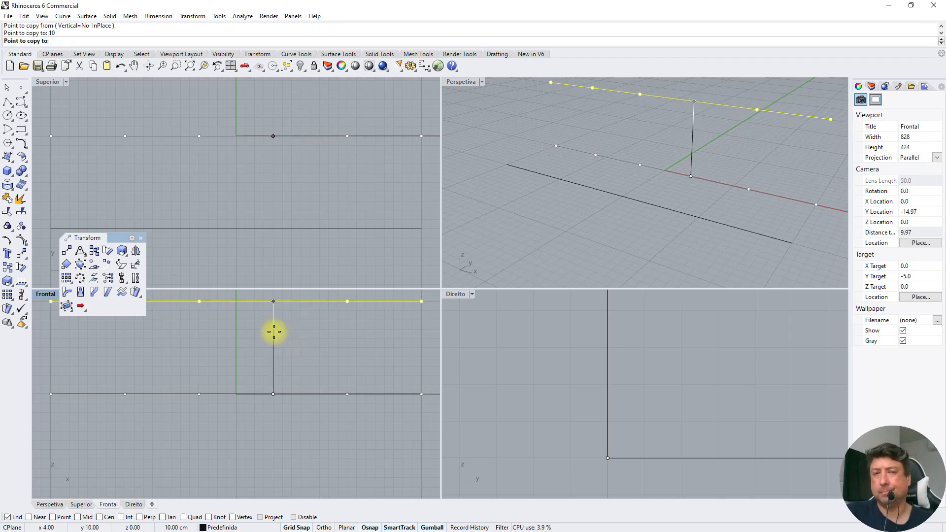
click(274, 332)
key(Return)
click(561, 185)
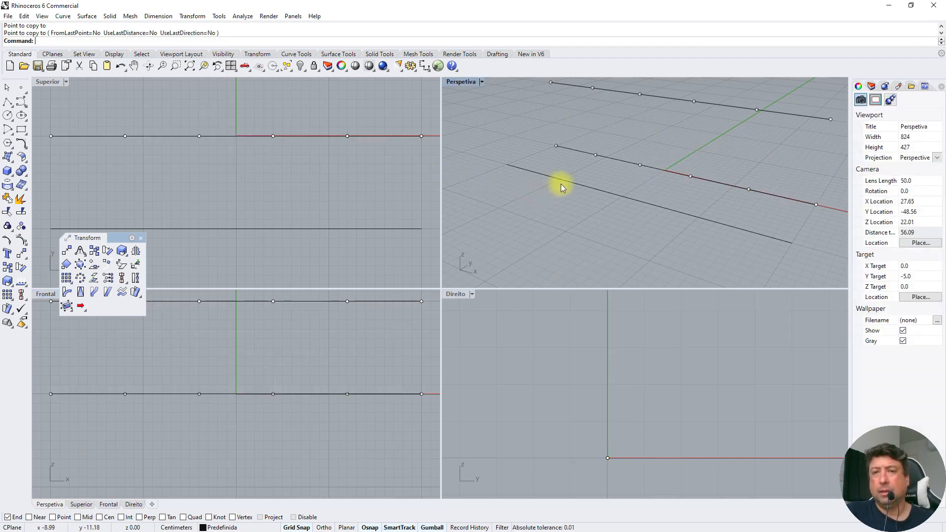
Select the undivided polyline in the Perspetiva viewport to compare its vertices with the point objects on the divided lines
click(564, 184)
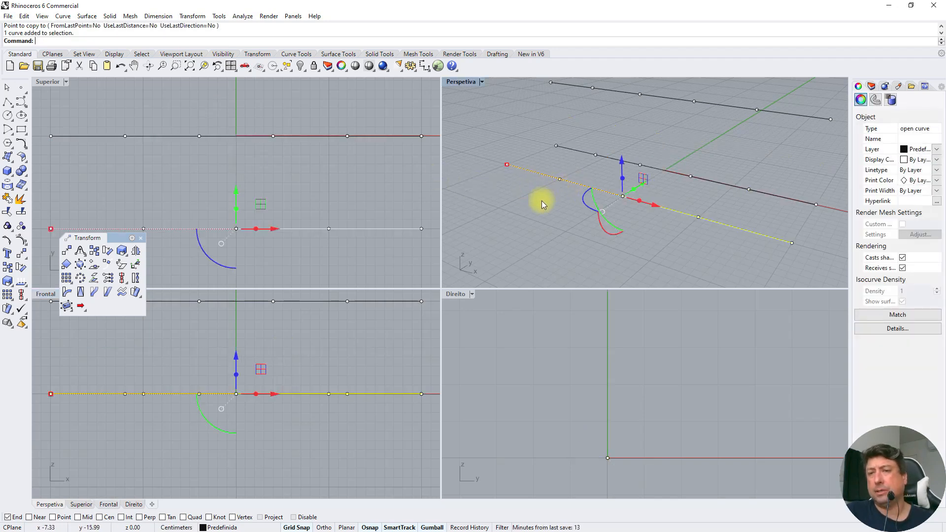
click(542, 200)
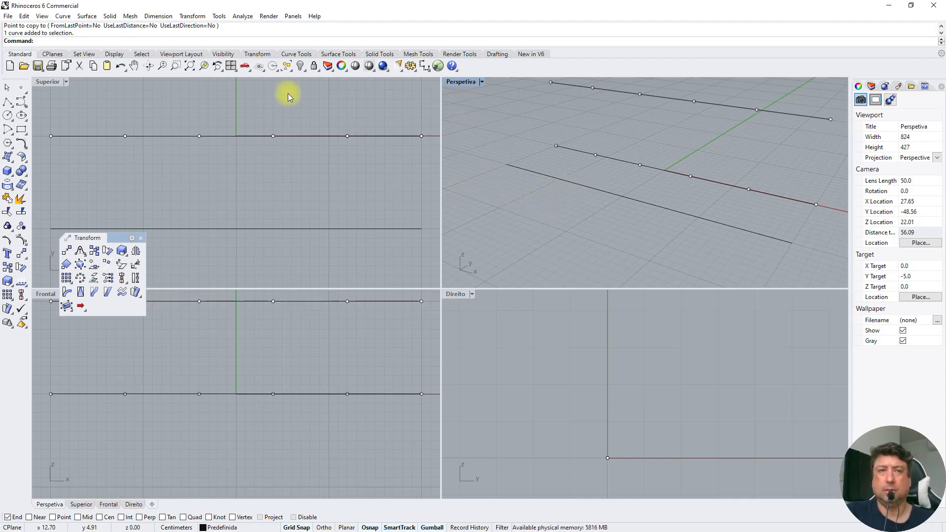
click(134, 65)
drag(540, 175, 541, 199)
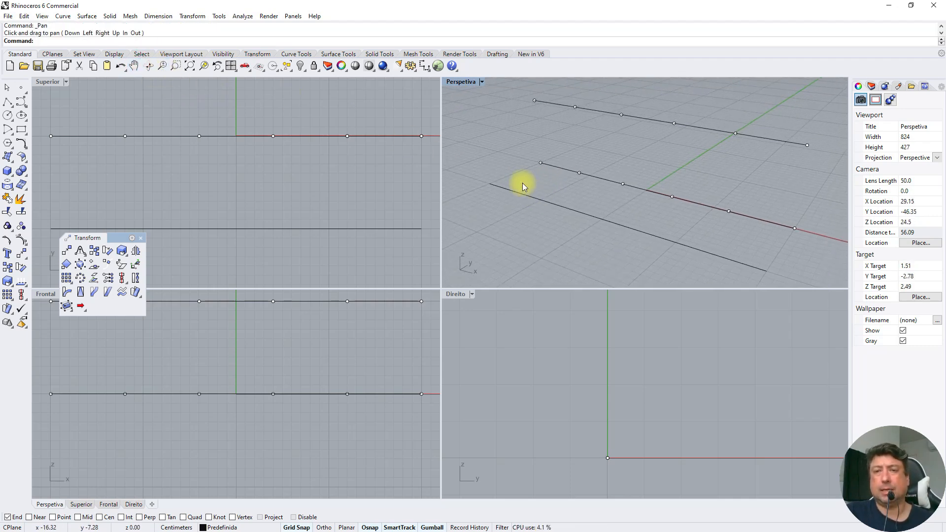
click(522, 195)
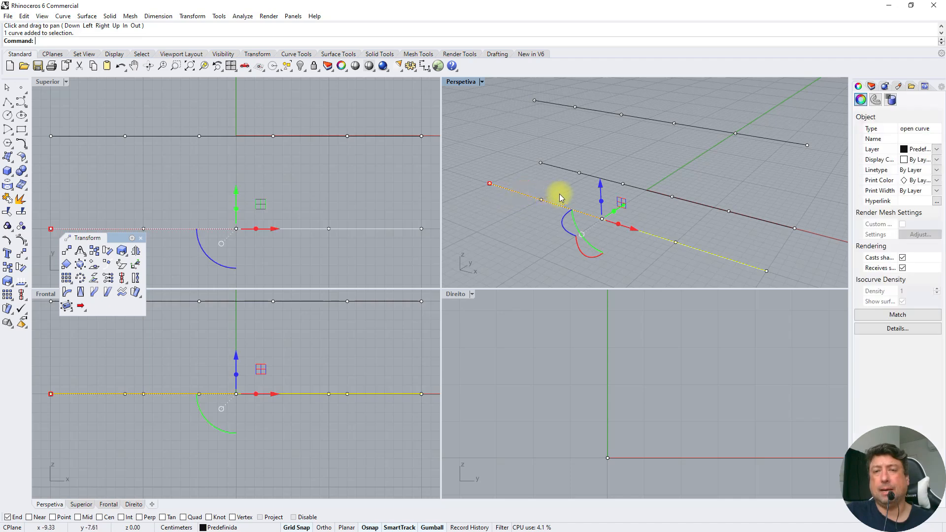
click(695, 224)
click(675, 242)
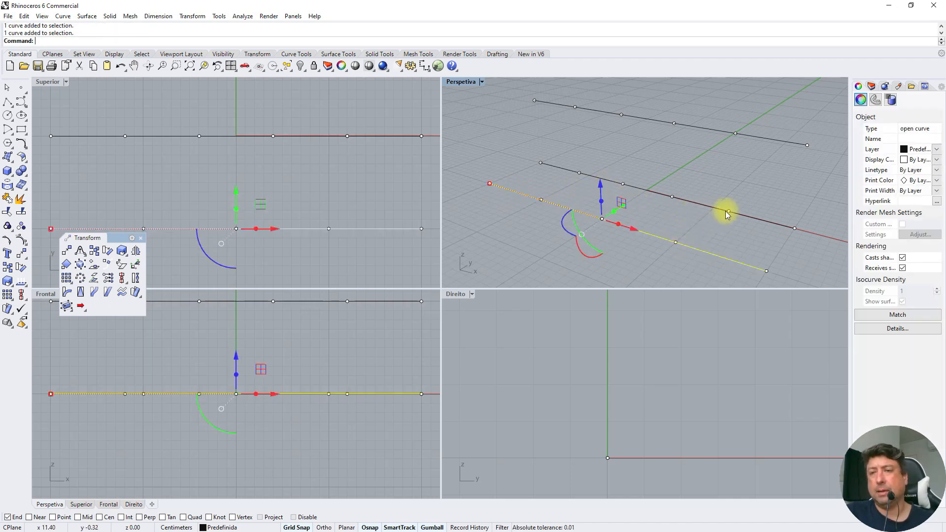
Reselect the undivided polyline in the Perspetiva viewport to examine its vertices, and clear the selection
click(693, 232)
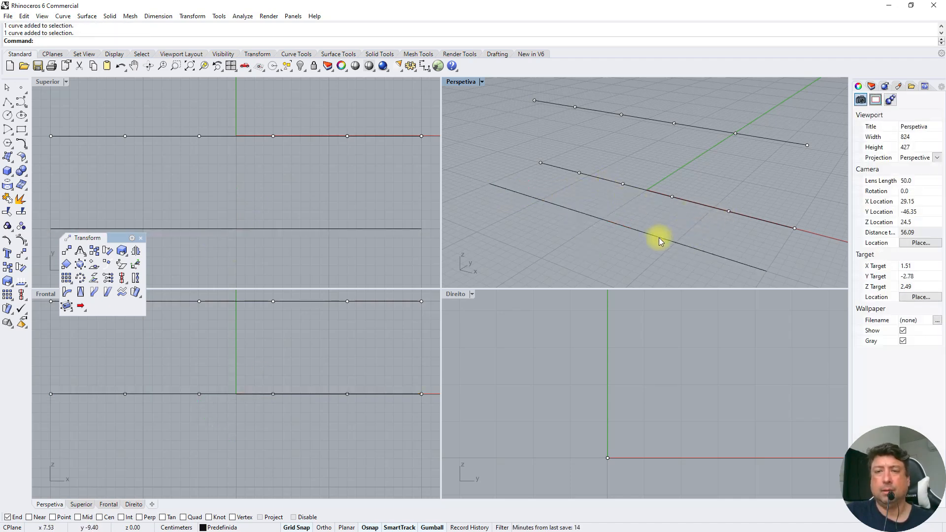
click(661, 236)
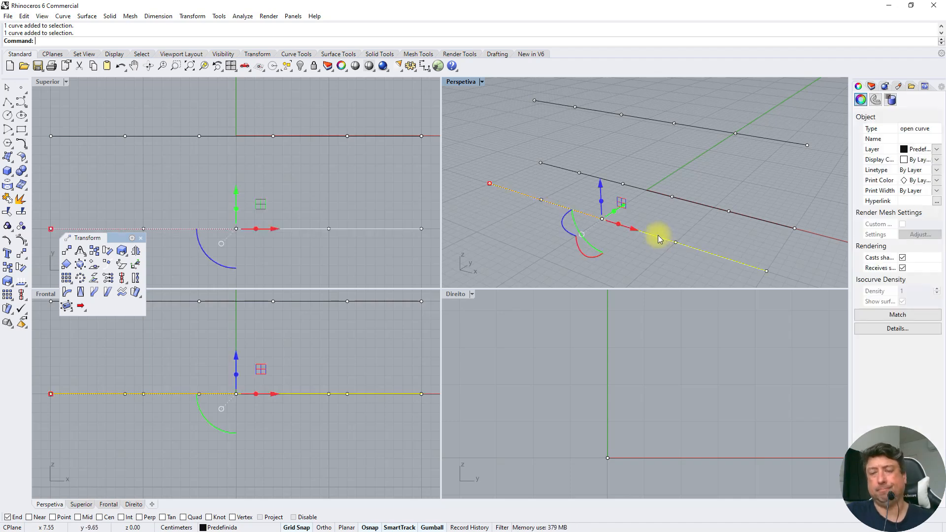
click(493, 223)
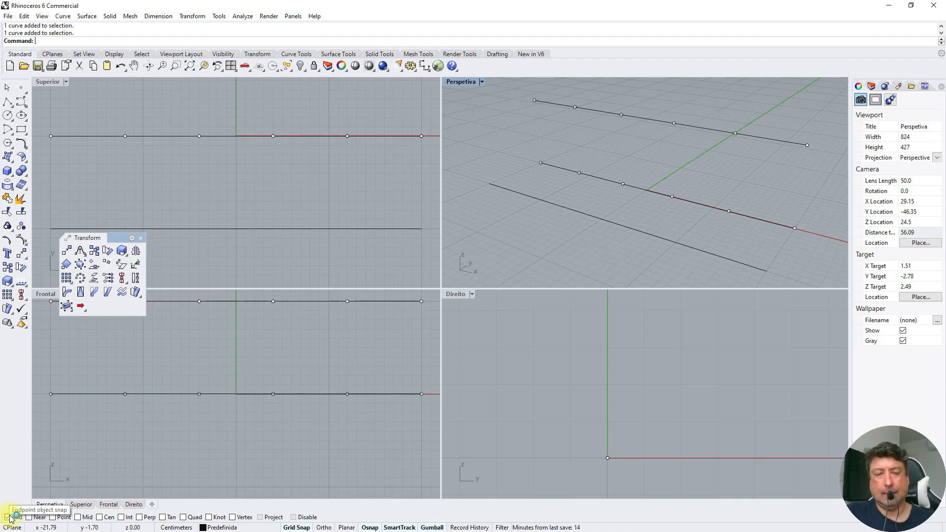
Magnify the screen to examine the object snap options, and test the End snap on the undivided polyline's vertices with the Polyline command
key(super+plus)
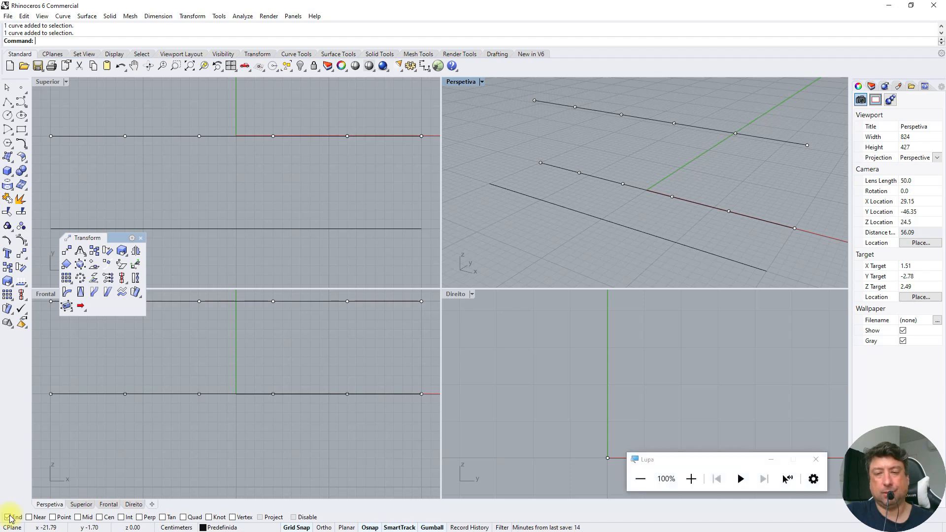
click(692, 479)
click(691, 479)
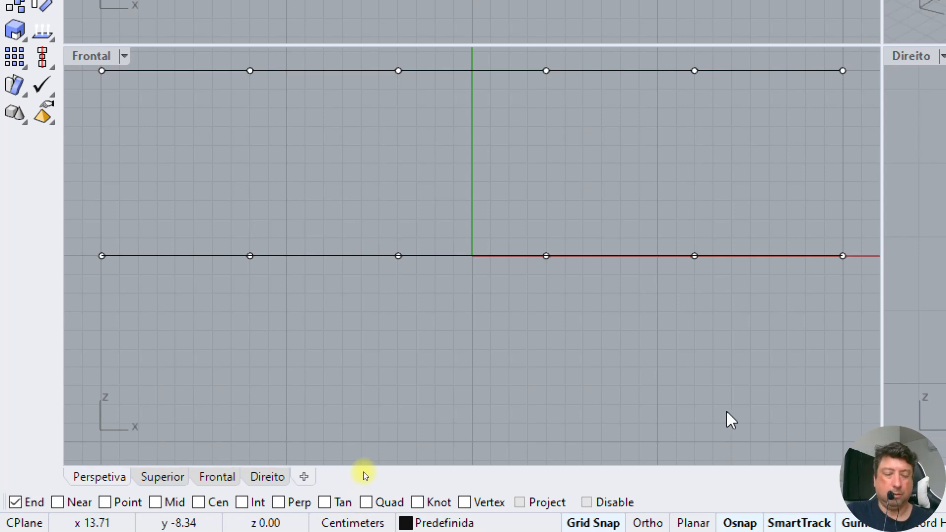
key(super+minus)
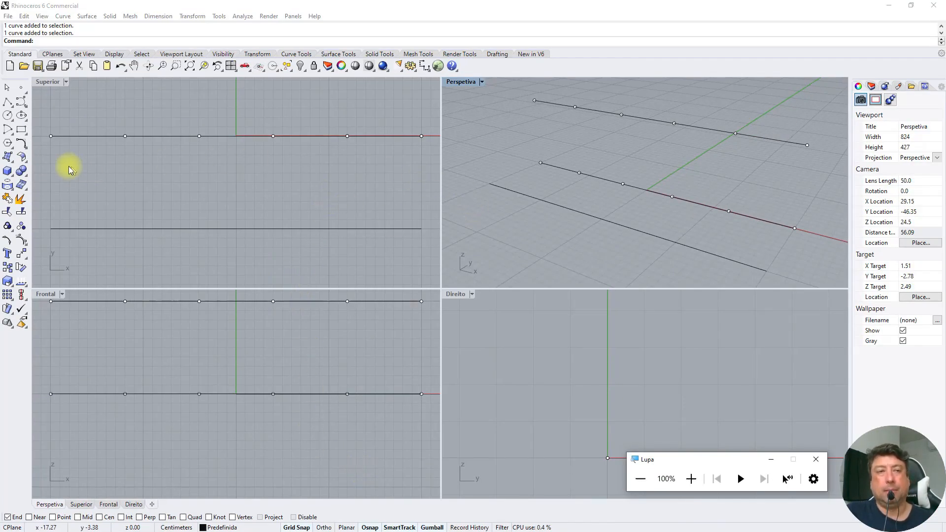
click(8, 103)
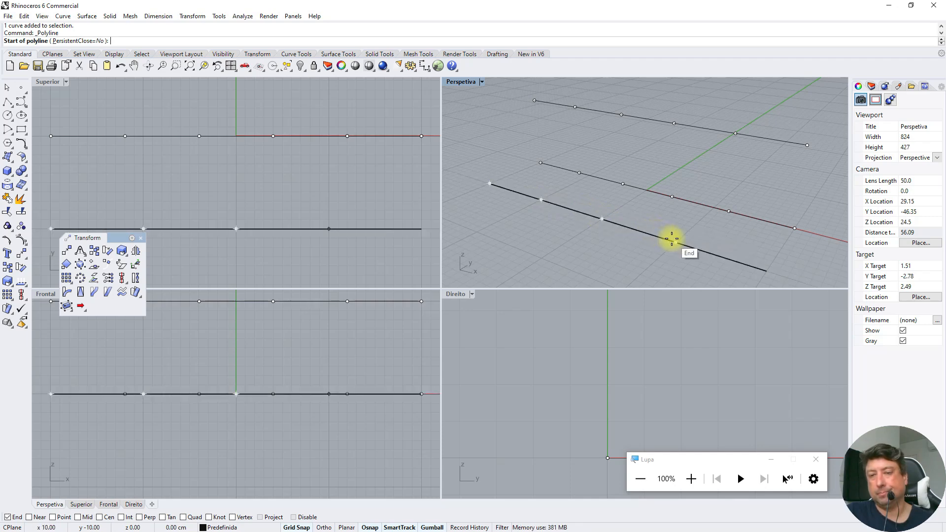
key(Escape)
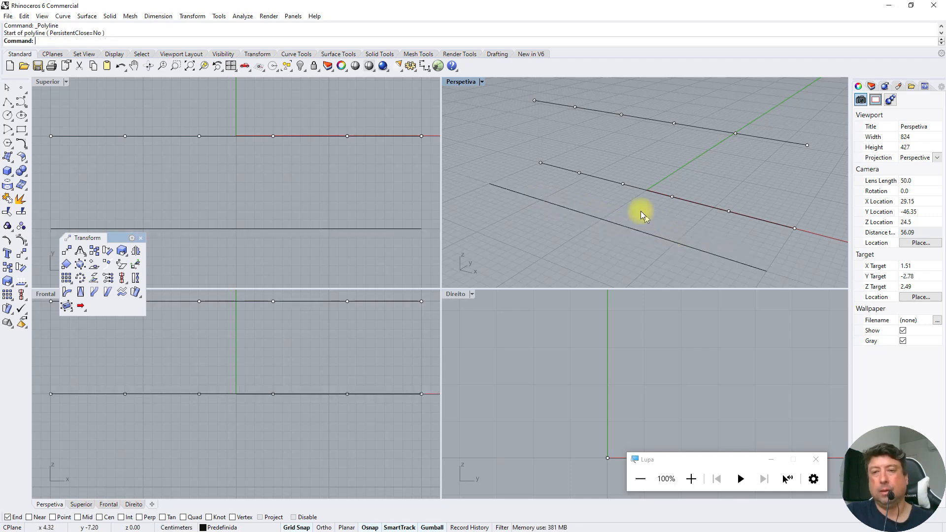
Delete the undivided polyline and copy the divided line with its points from the origin to y -10 in the Superior viewport
click(569, 210)
key(Delete)
drag(528, 146, 802, 266)
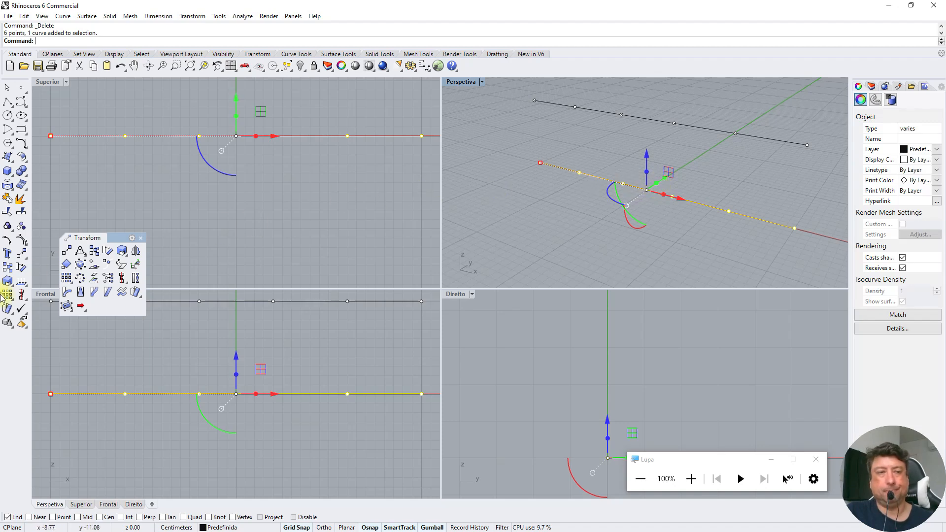
click(8, 269)
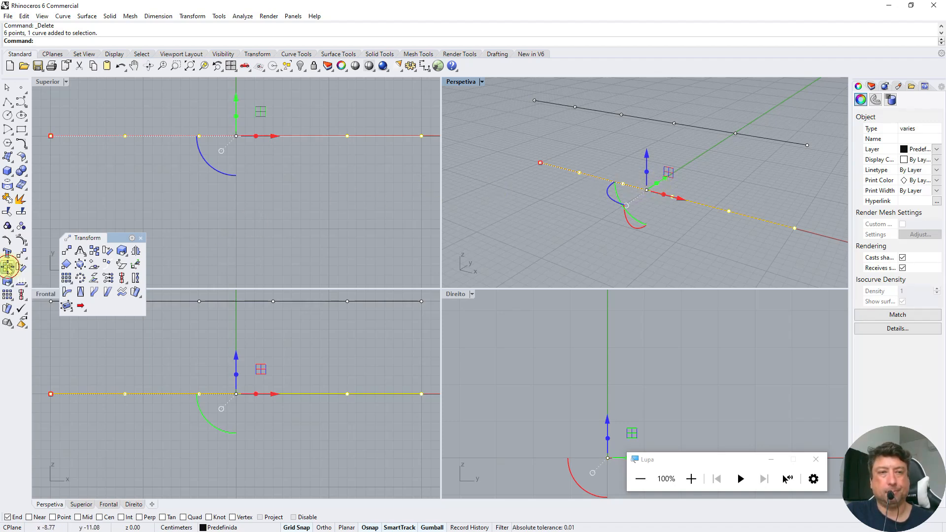
click(234, 134)
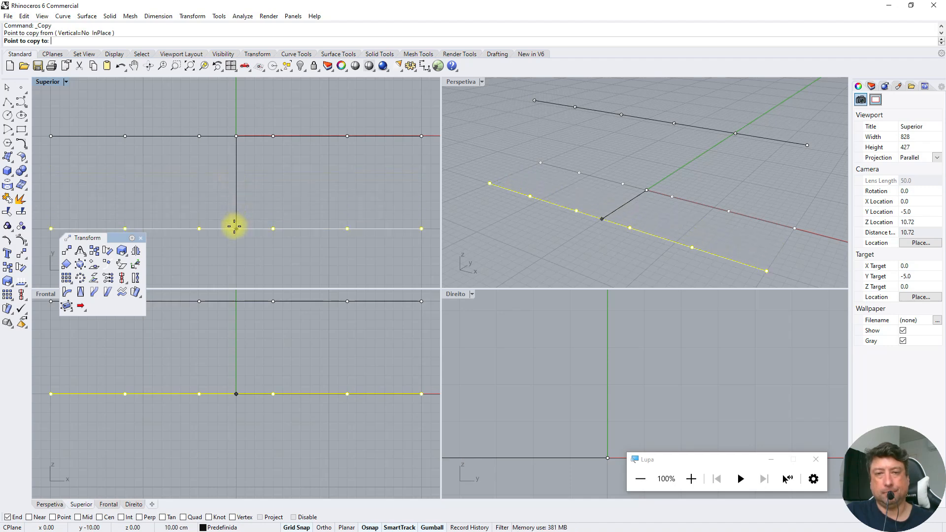
click(234, 229)
key(Return)
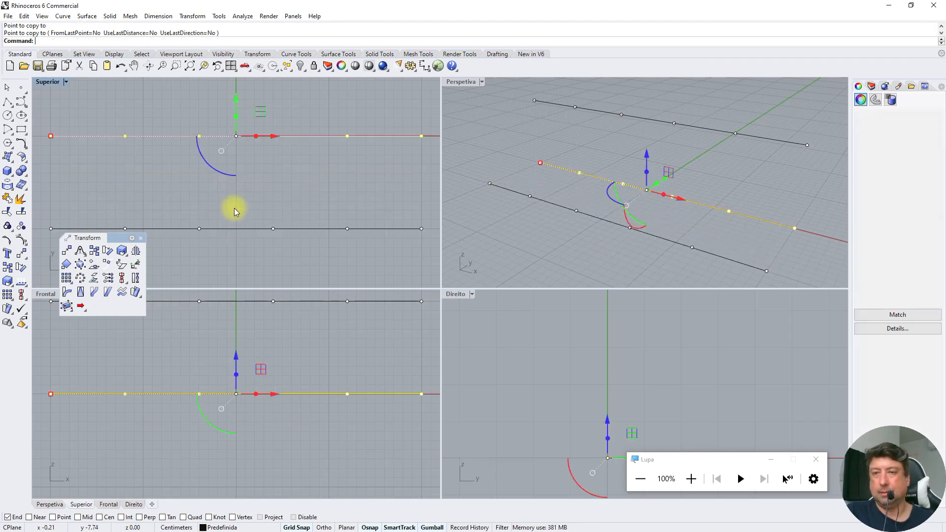
Draw a closed triangular polyline through the x -20 ends of the three divided lines in the Perspetiva viewport, and select it for checking
click(513, 145)
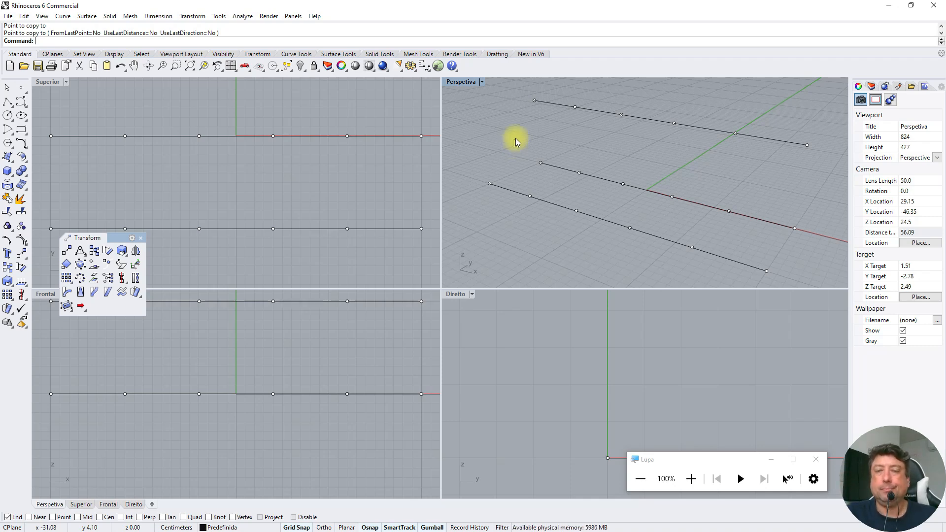
click(7, 102)
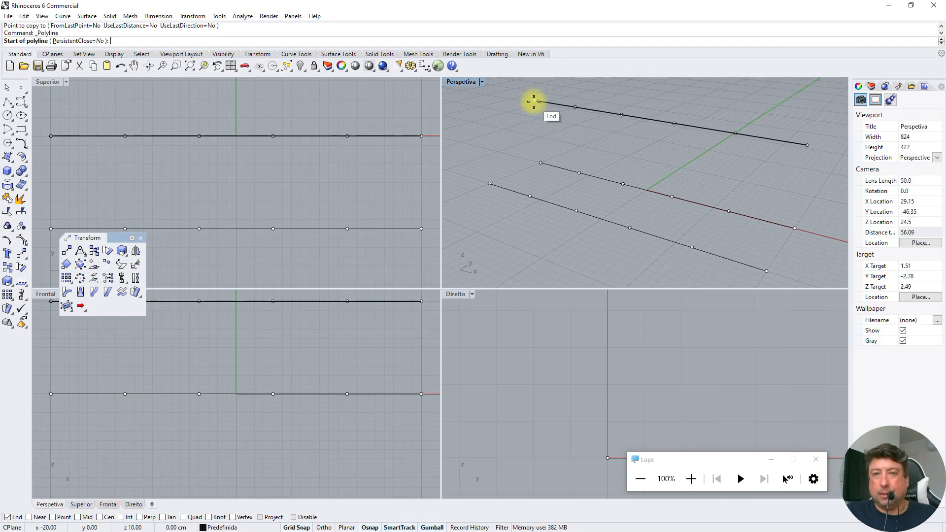
click(534, 102)
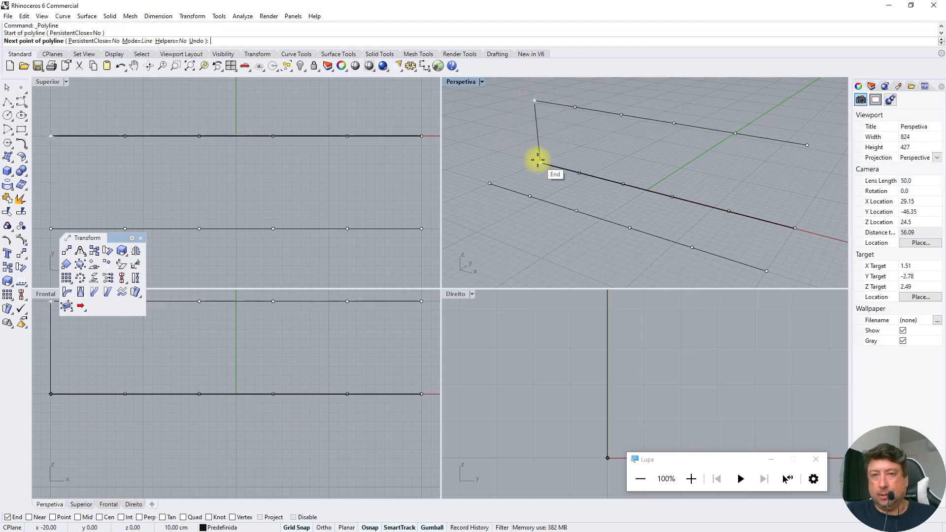
click(539, 161)
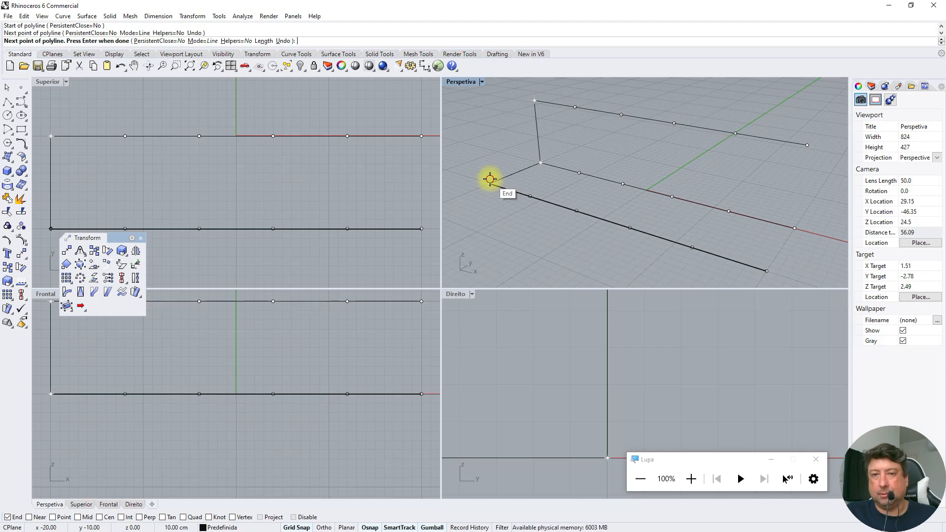
click(490, 180)
click(530, 101)
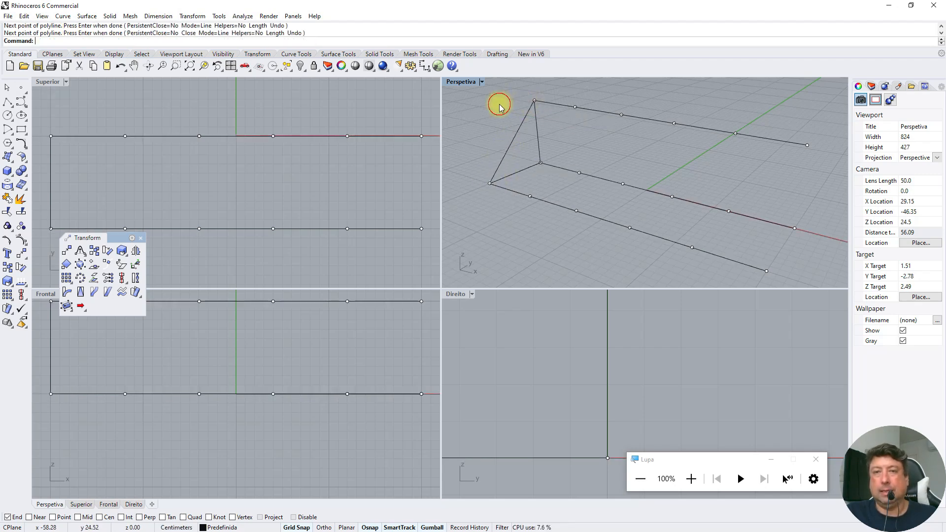
click(520, 128)
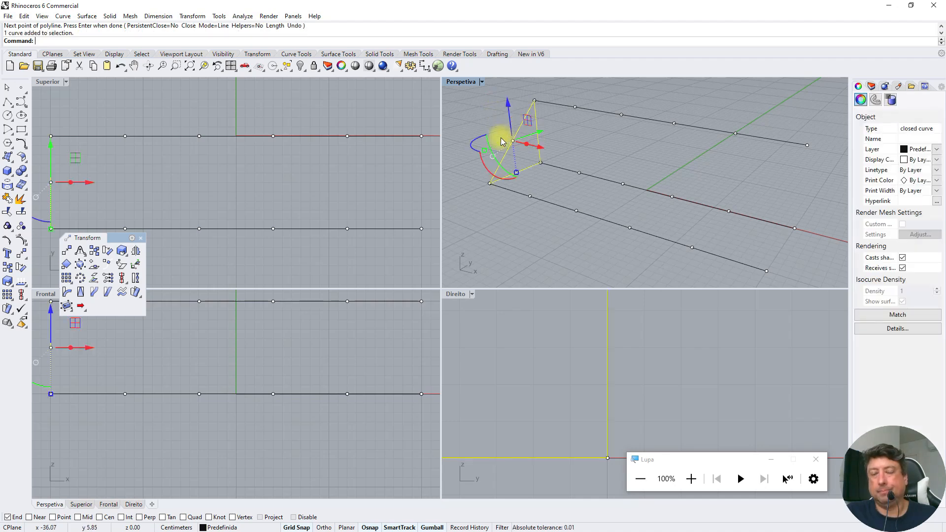
click(478, 122)
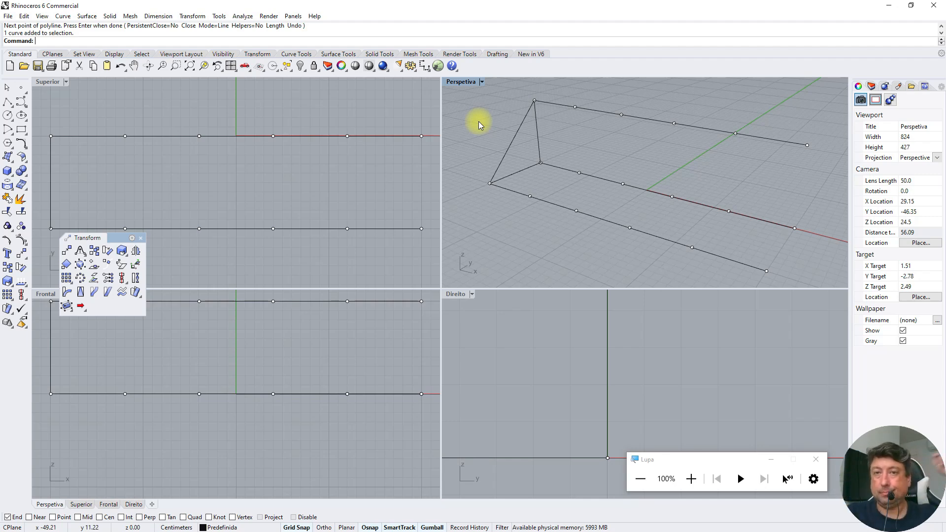
Draw a single line at x -12 from y 0 to y -10, between the division points of the two ground-level lines
click(11, 106)
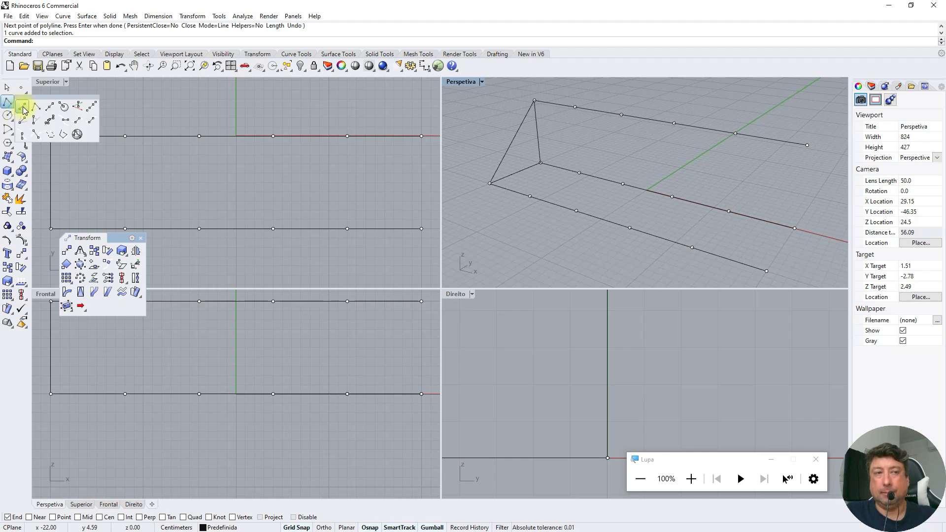
click(22, 108)
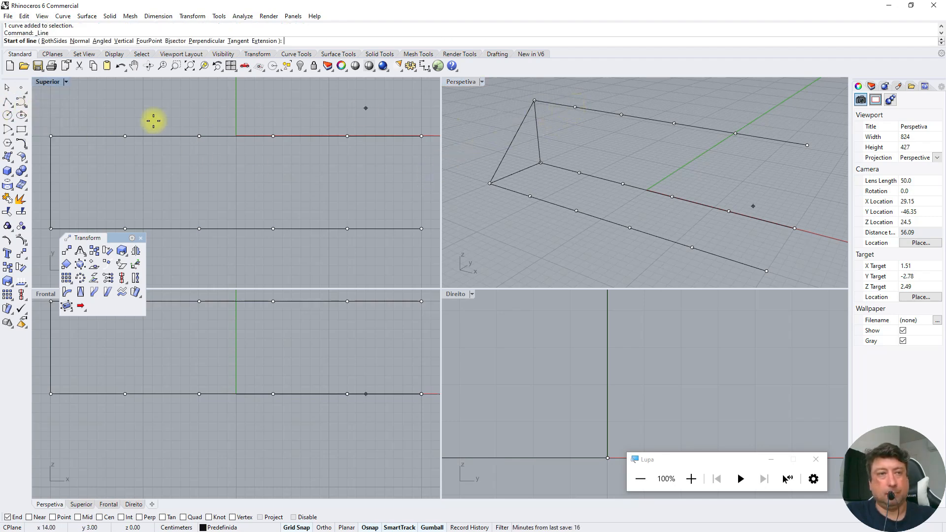
click(12, 107)
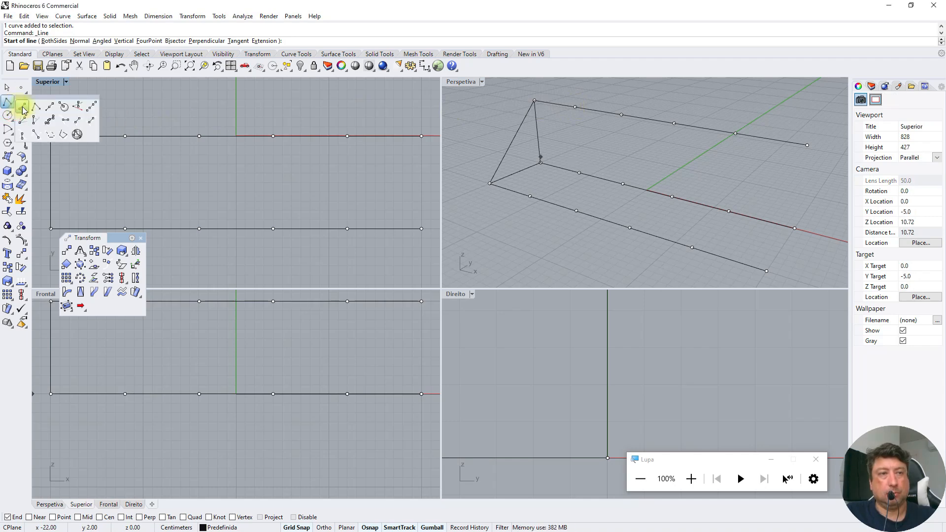
click(23, 106)
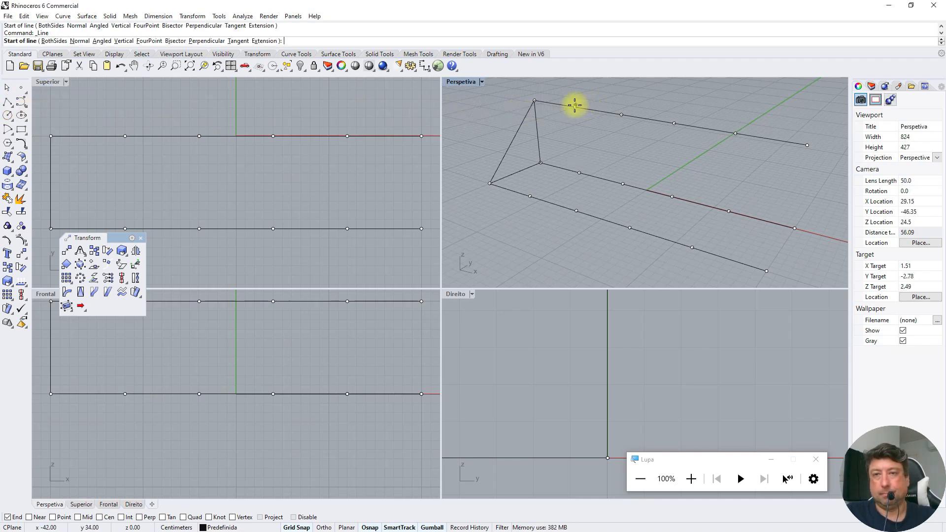
click(579, 173)
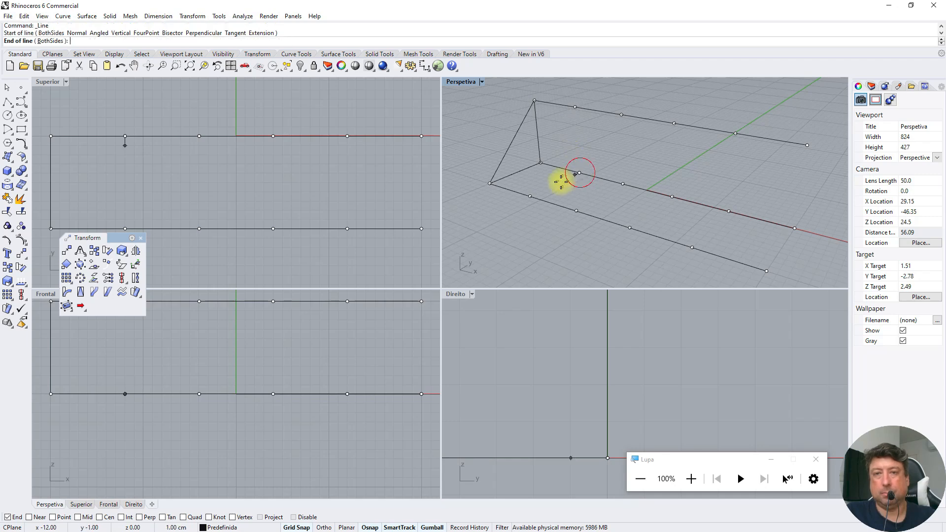
click(530, 196)
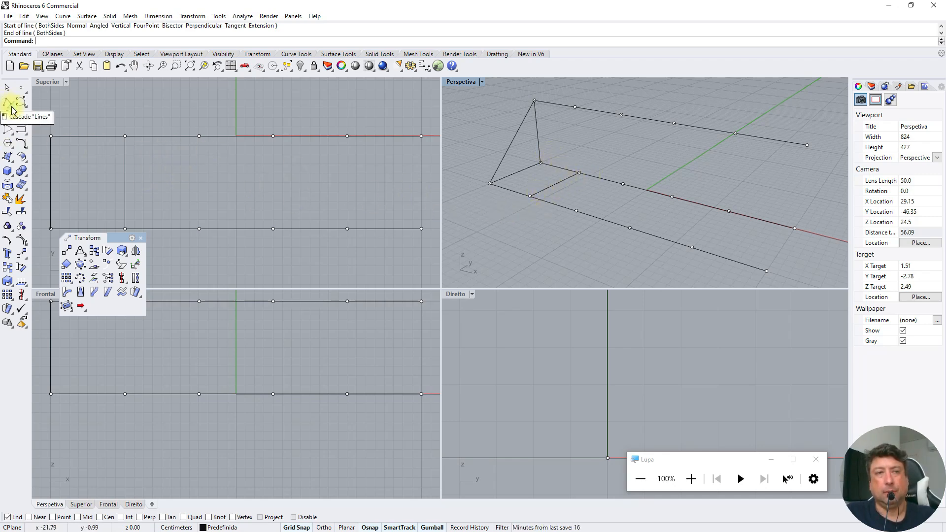
Try to draw a polyline from the x -12 division point towards the upper divided line, and delete the connecting line at x -12
click(9, 103)
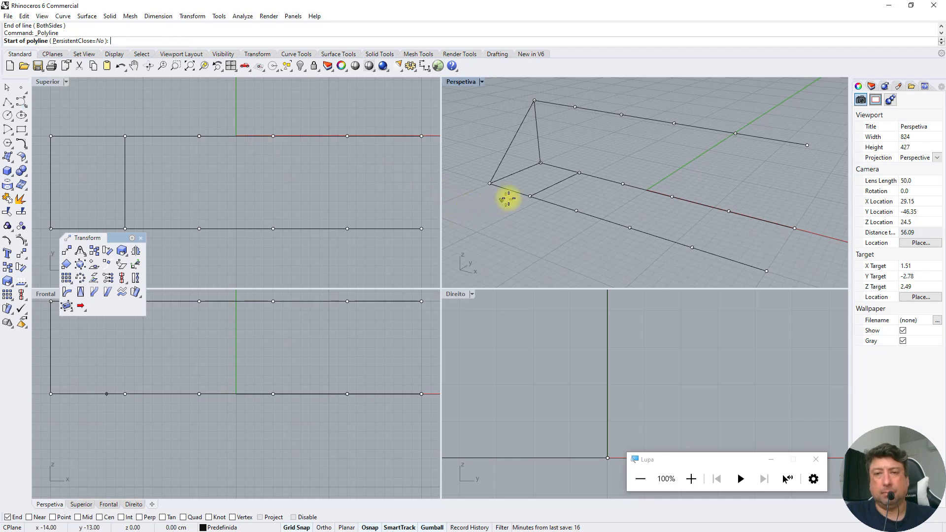
click(527, 193)
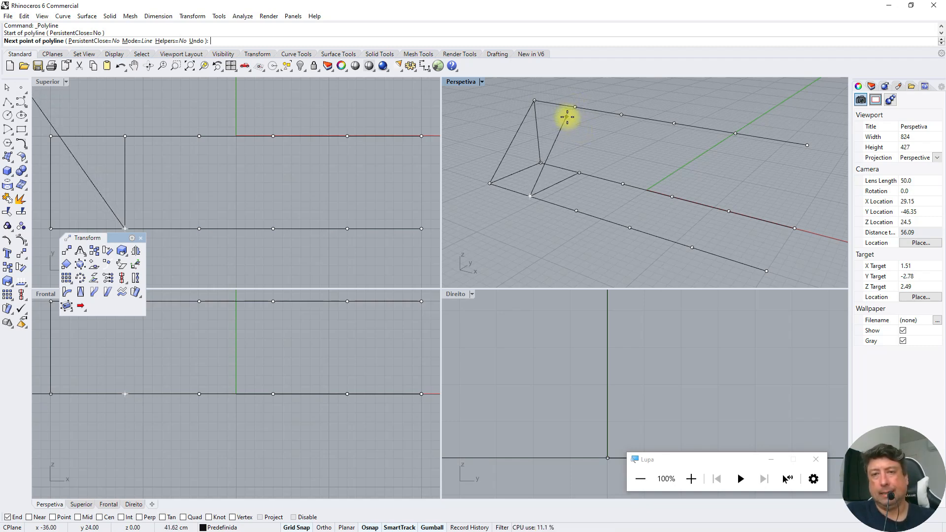
key(Escape)
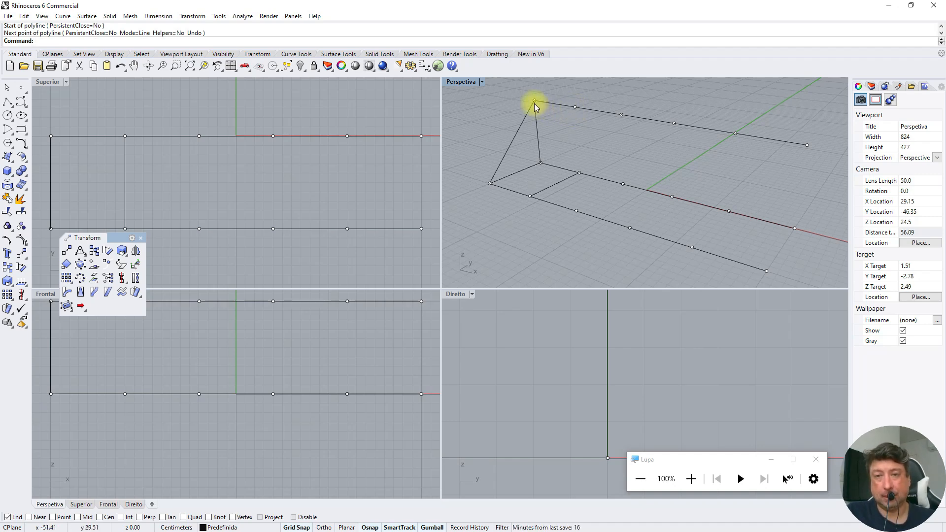
click(552, 185)
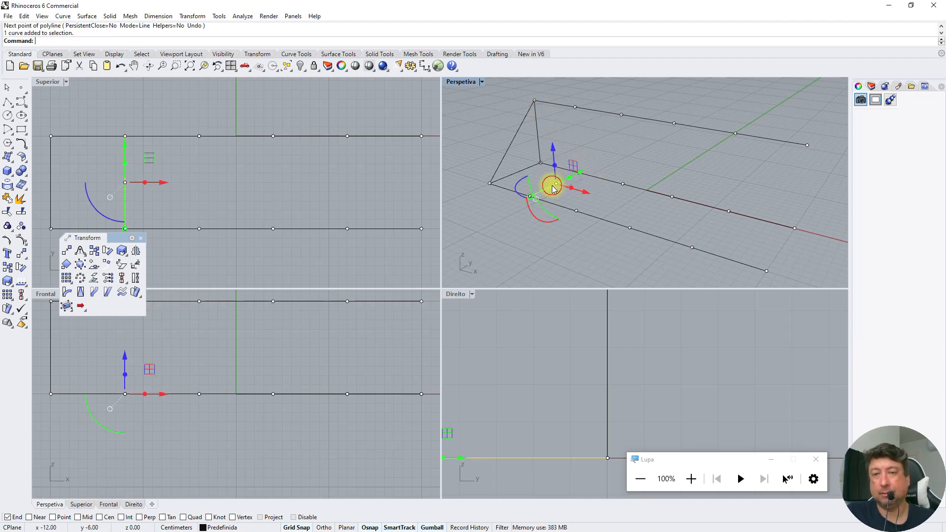
key(Delete)
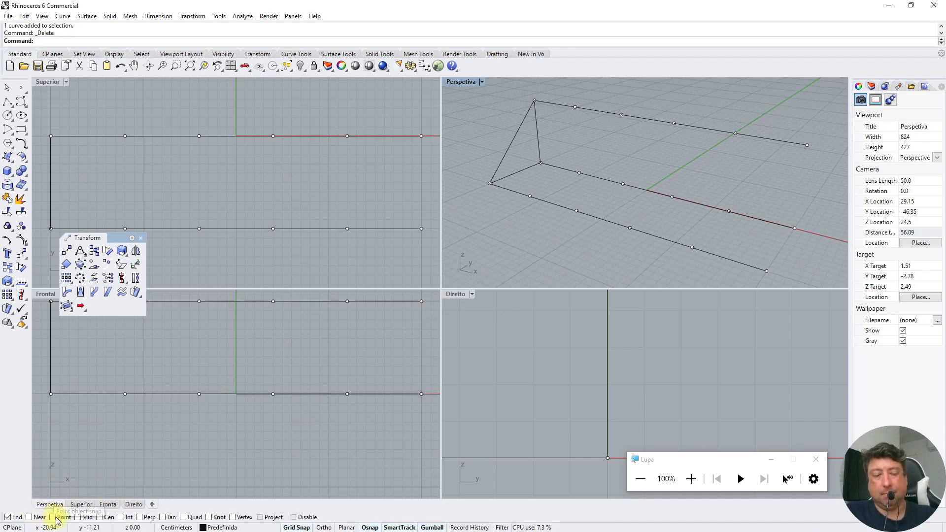
Enable the Point object snap in addition to End, using the screen magnifier to show the snap options
click(691, 479)
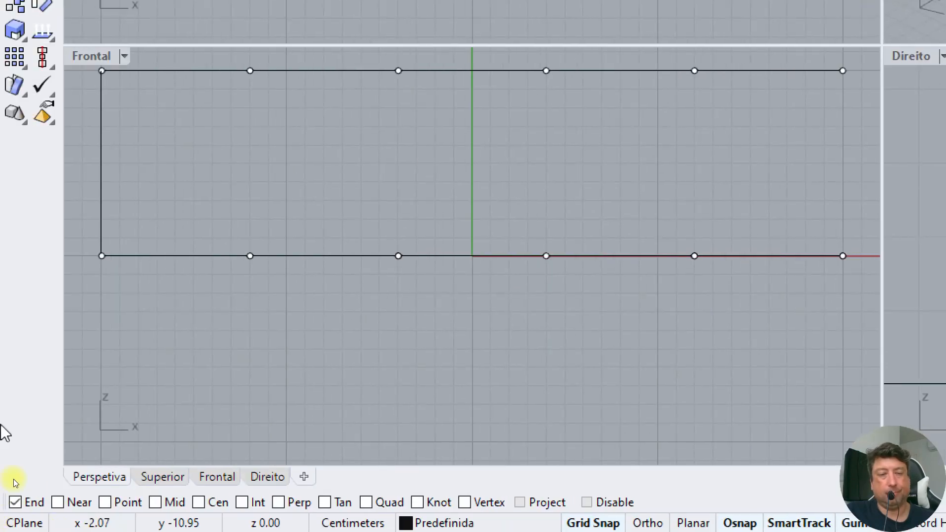
click(105, 502)
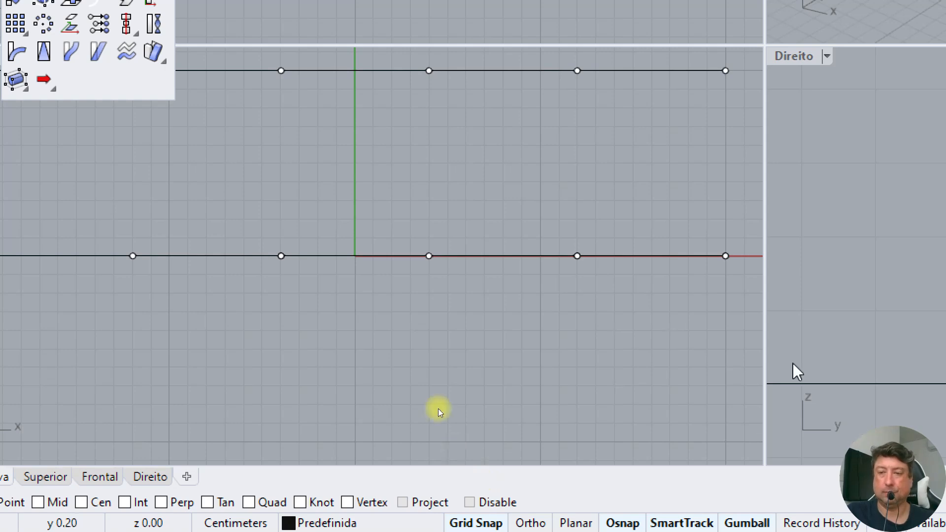
key(super+Escape)
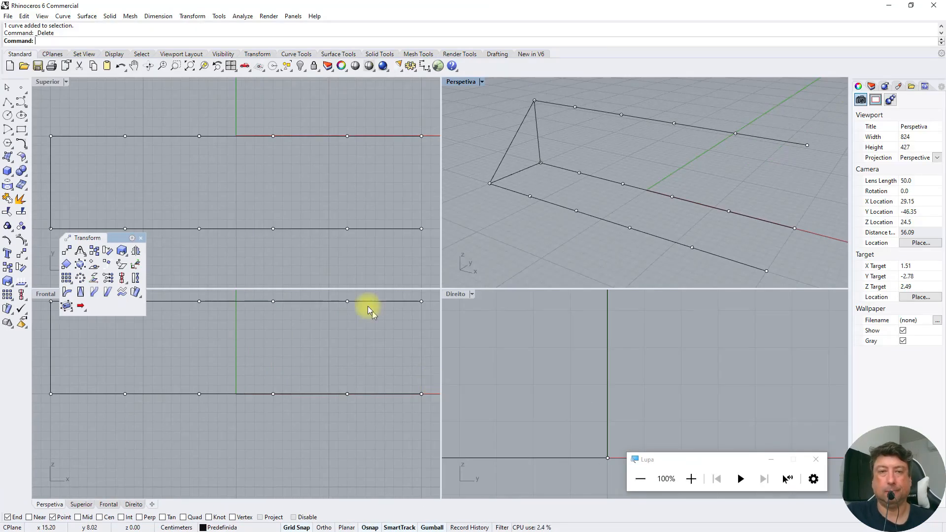
Draw two single lines at x -12, from the upper division point to the y 0 ground line, and from there to y -10
click(17, 109)
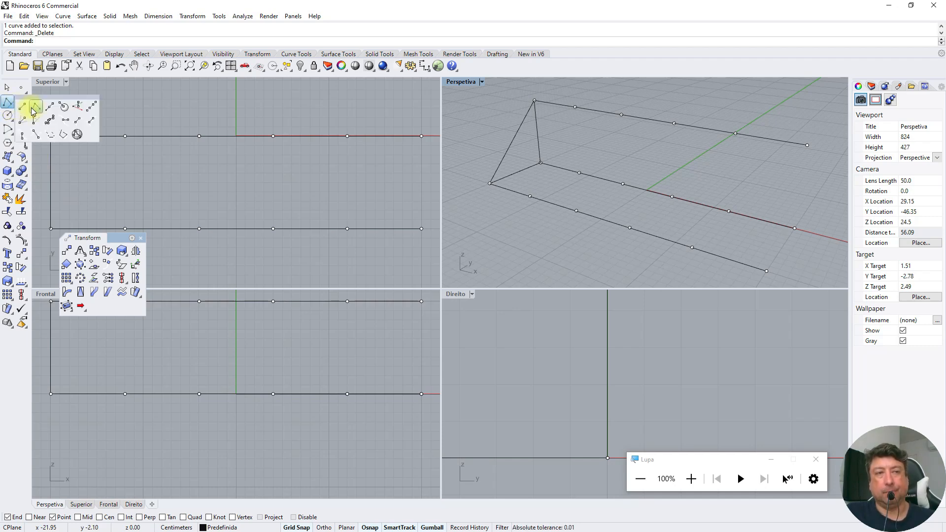
click(35, 108)
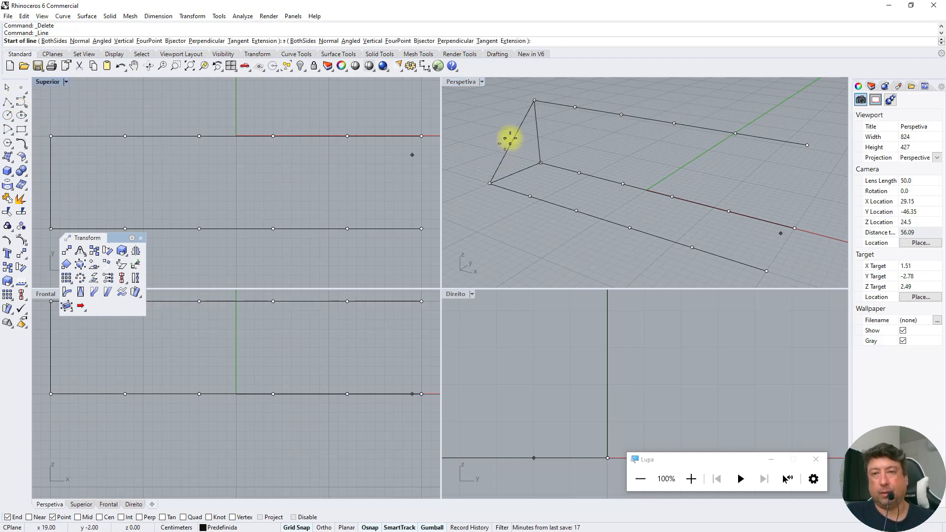
click(573, 108)
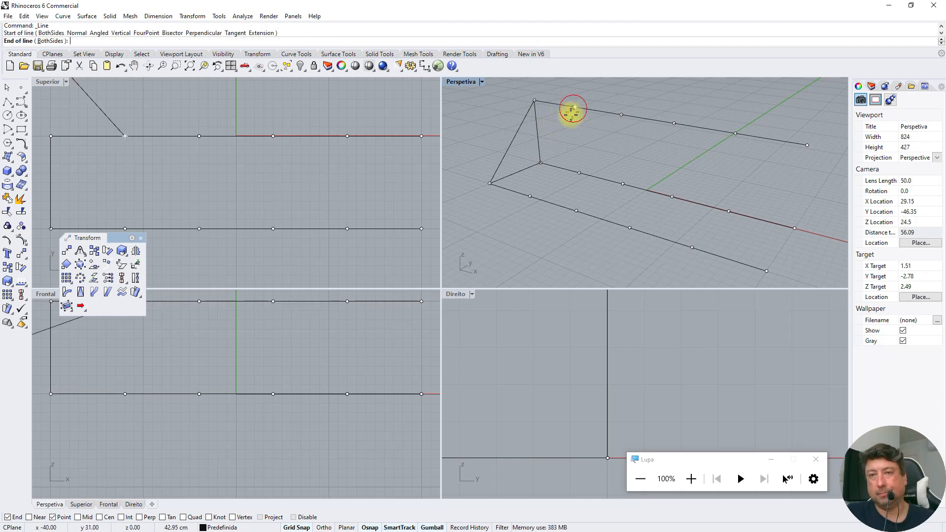
click(578, 171)
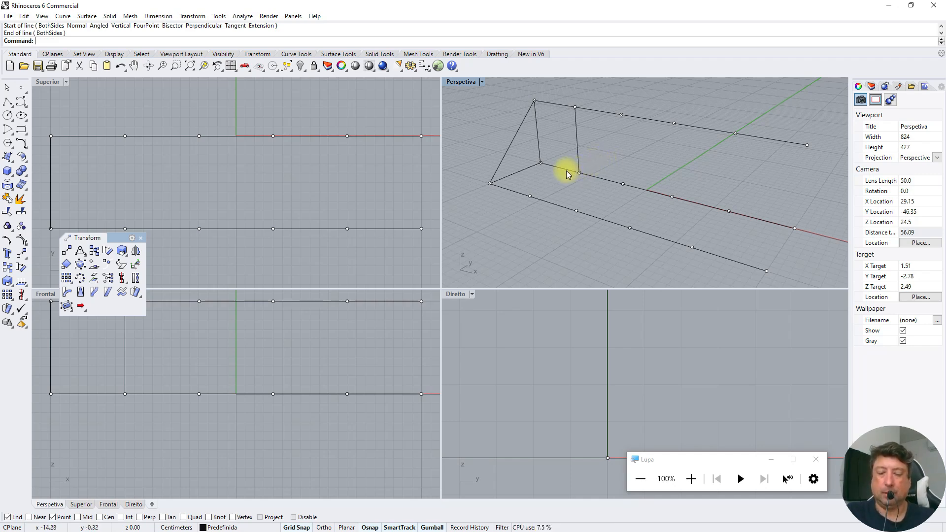
right_click(604, 155)
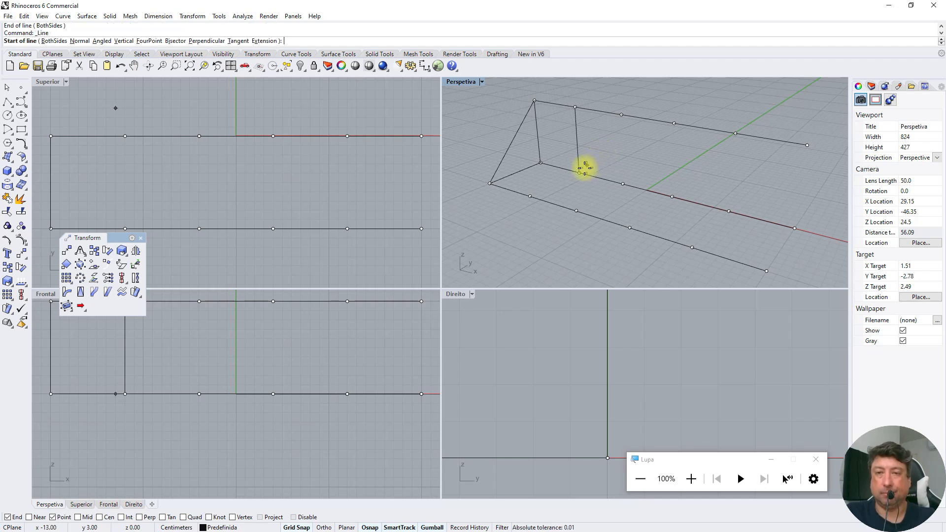
click(581, 170)
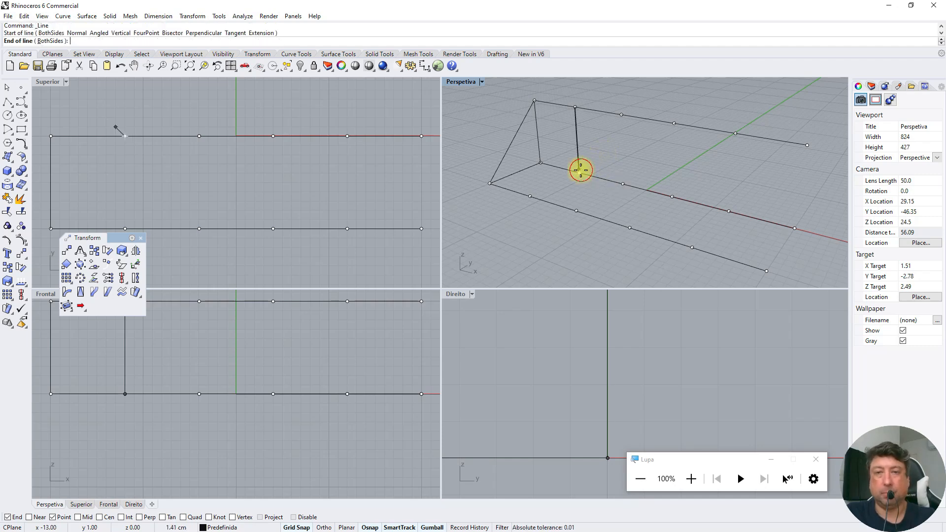
click(529, 195)
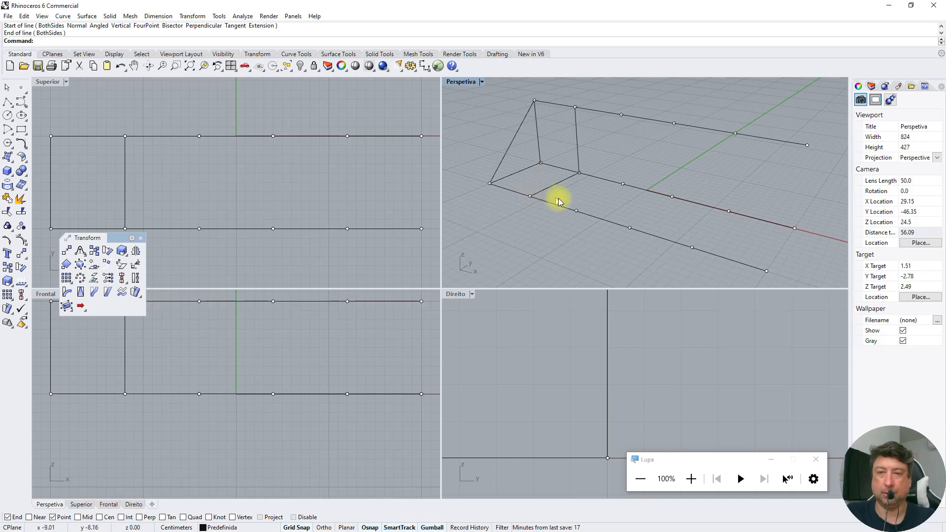
Draw a third line at x -12 from the y -10 ground division point to the upper one, and close the floating Transform palette
key(Return)
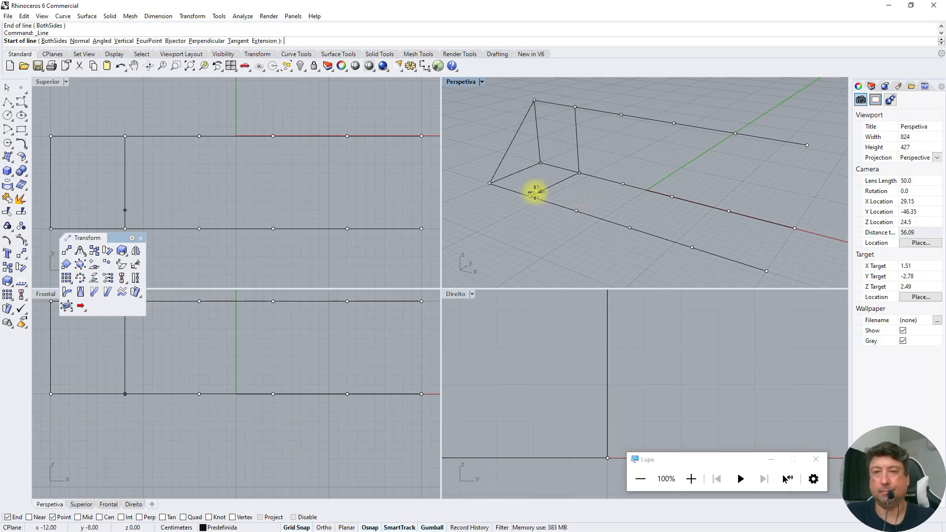
key(Escape)
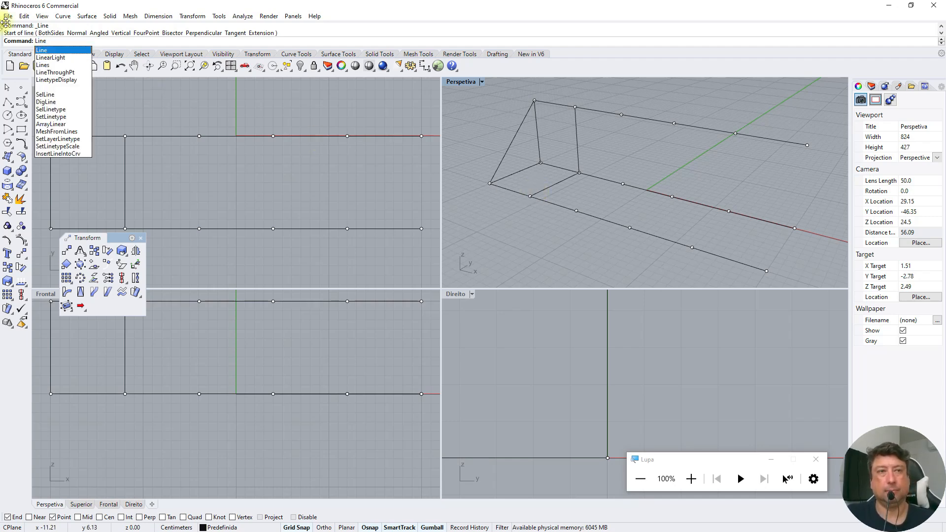
key(Return)
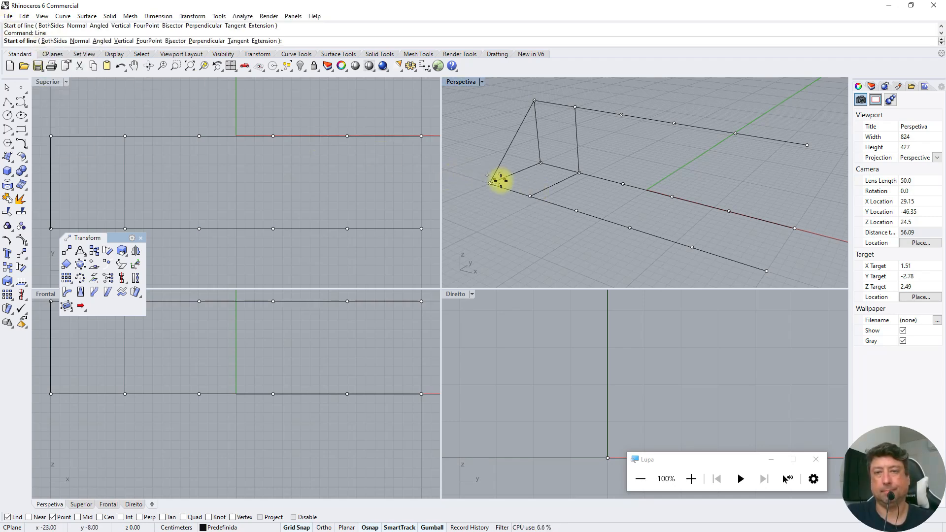
click(525, 192)
click(575, 107)
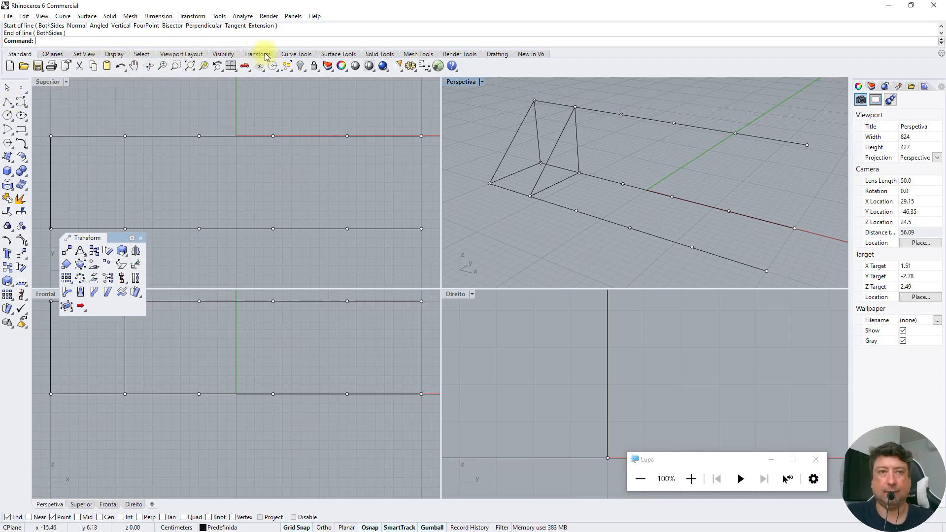
click(609, 140)
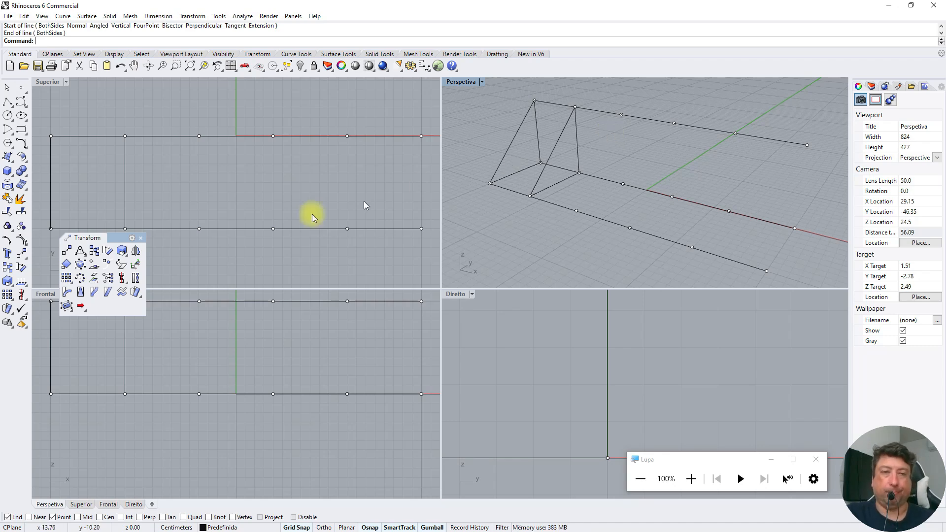
click(140, 238)
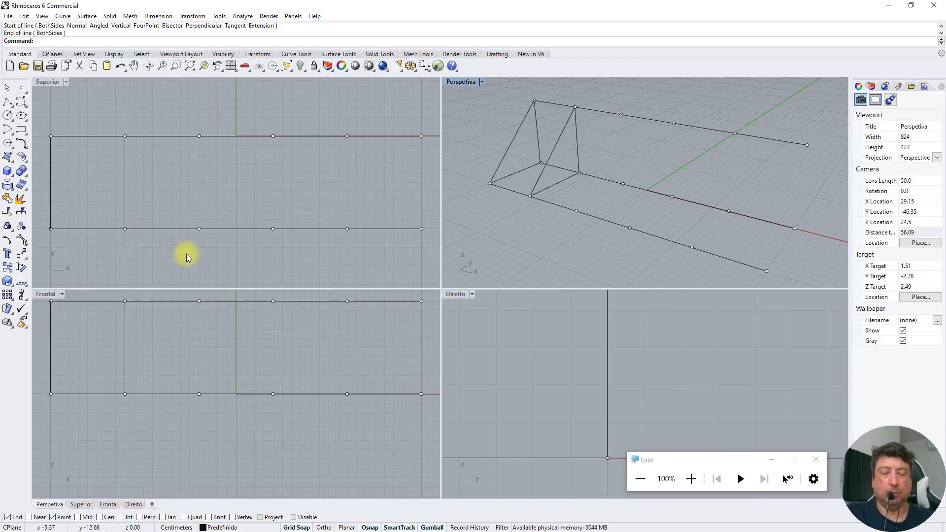
text(Pipe)
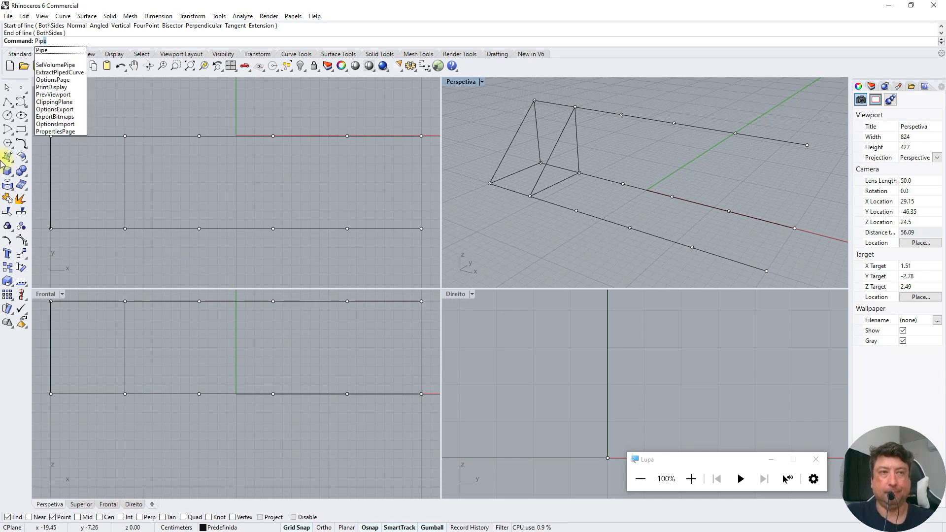
click(44, 51)
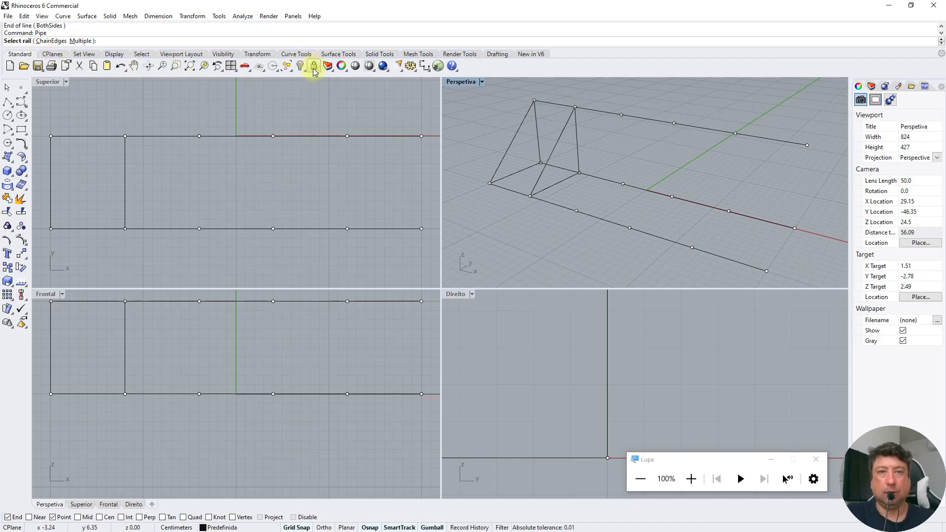
click(378, 56)
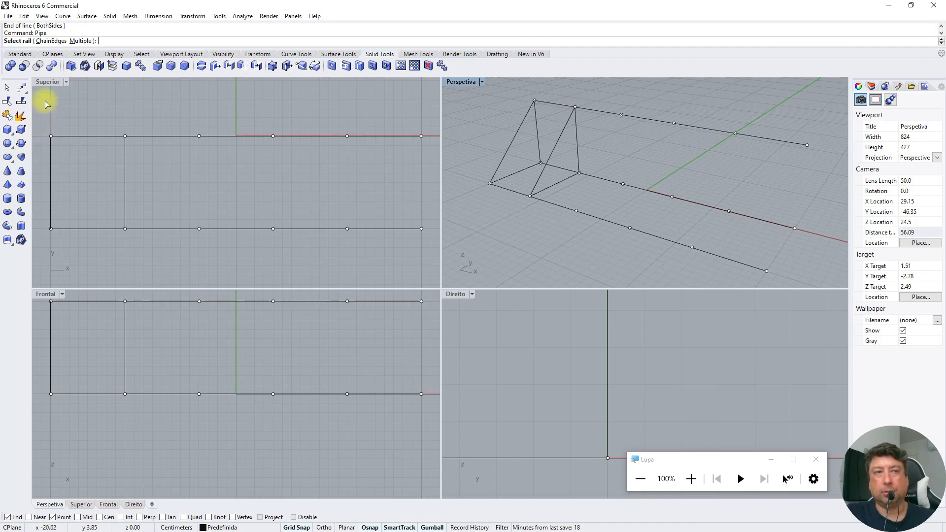
key(Escape)
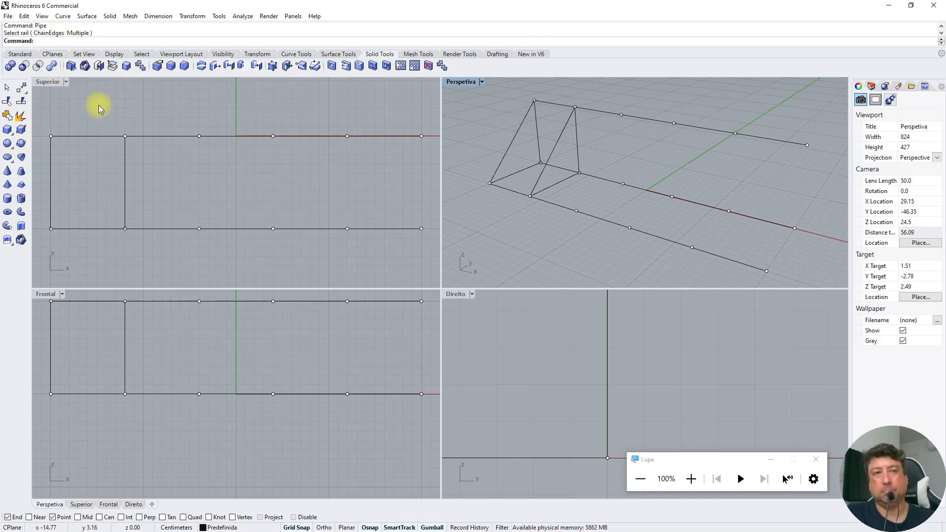
click(20, 54)
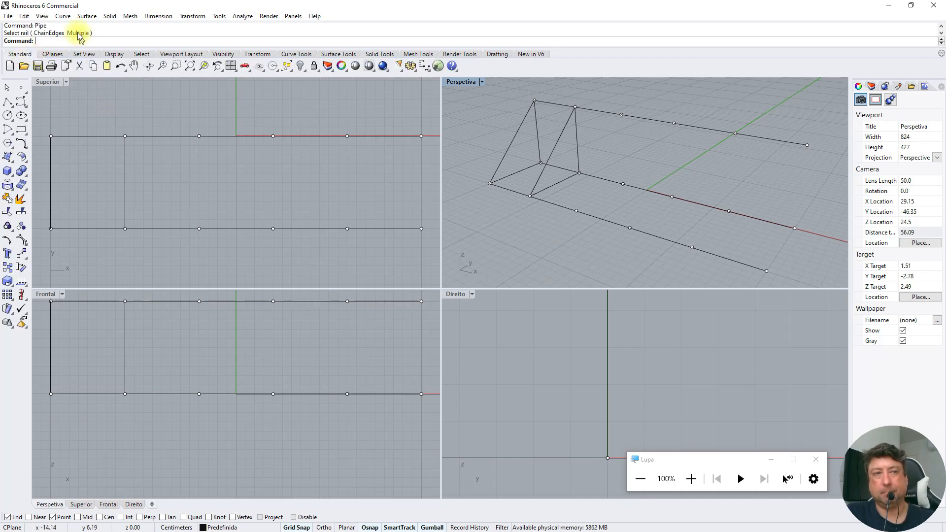
Create a closed pipe with radius 1.00 along the triangular polyline at x -20, without additional radii, and deselect the polyline
scroll(545, 120, up, 3)
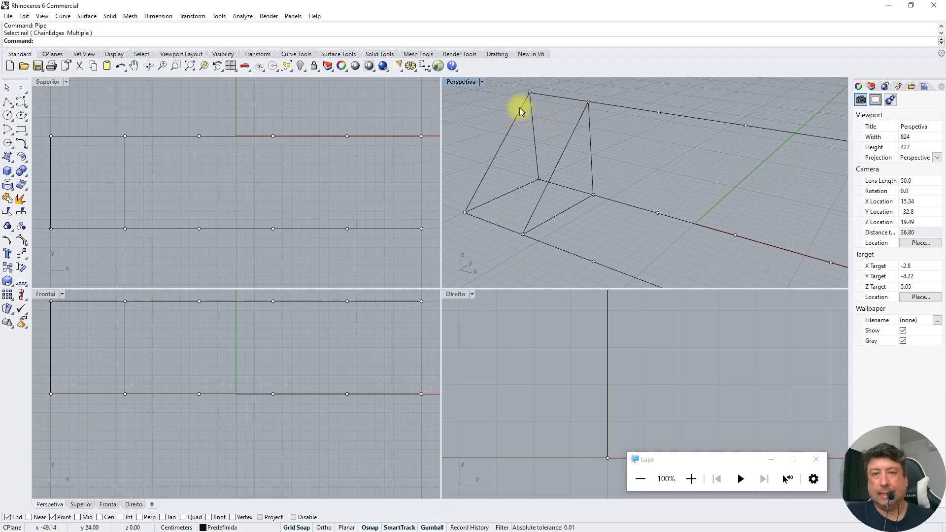
click(521, 110)
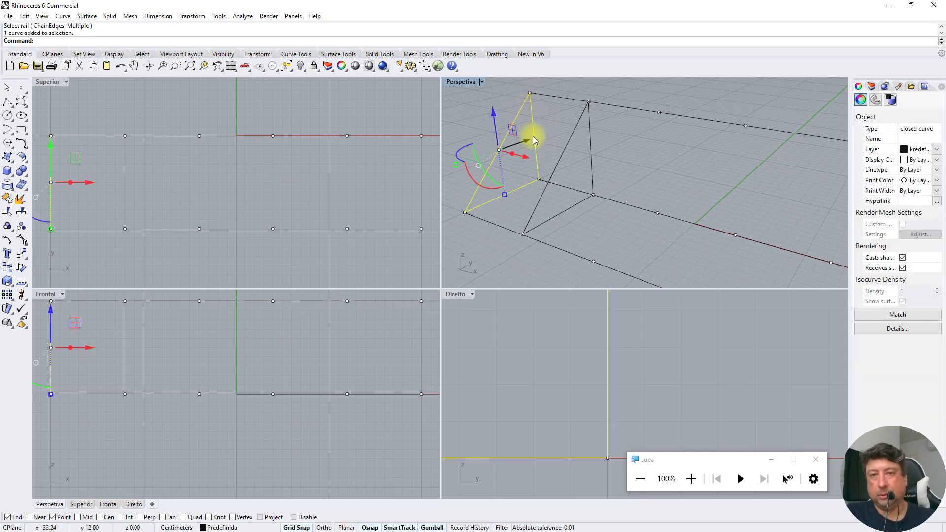
click(569, 140)
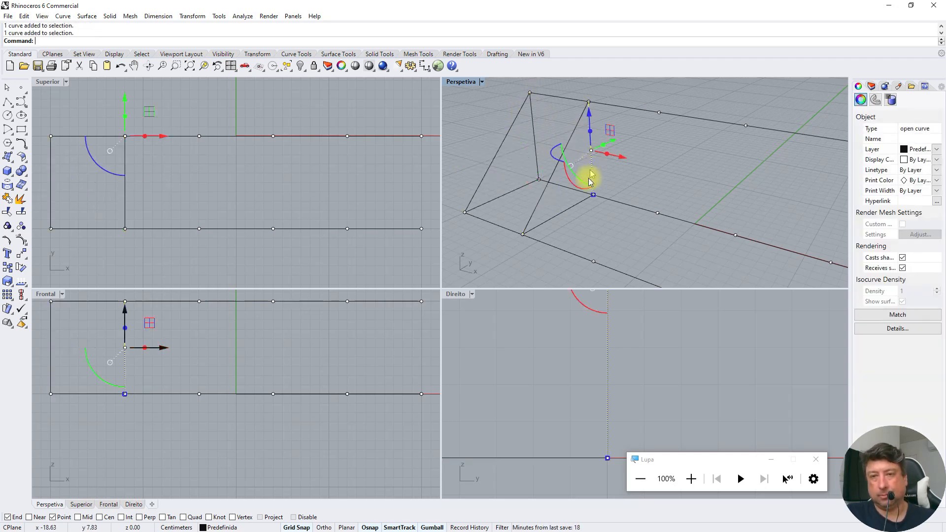
click(505, 134)
click(507, 132)
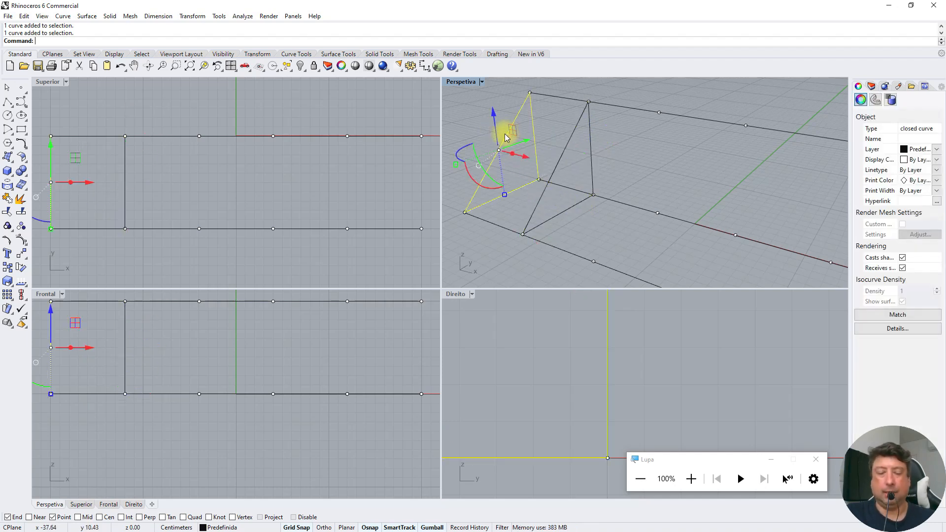
text(Pipe)
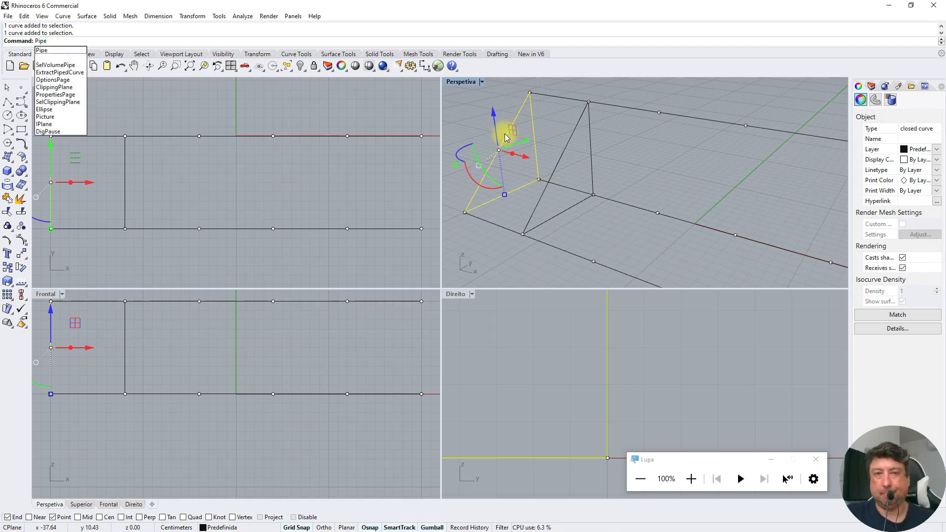
key(Return)
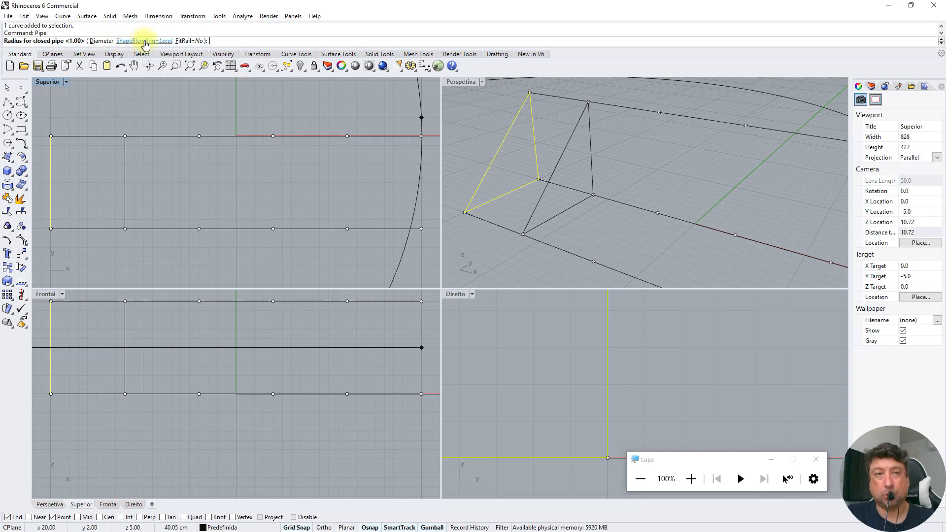
click(101, 41)
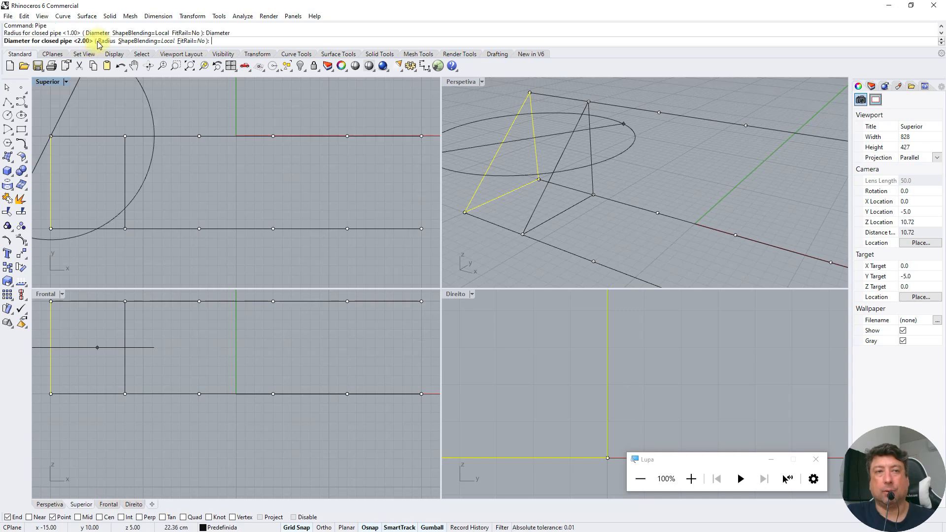
click(106, 41)
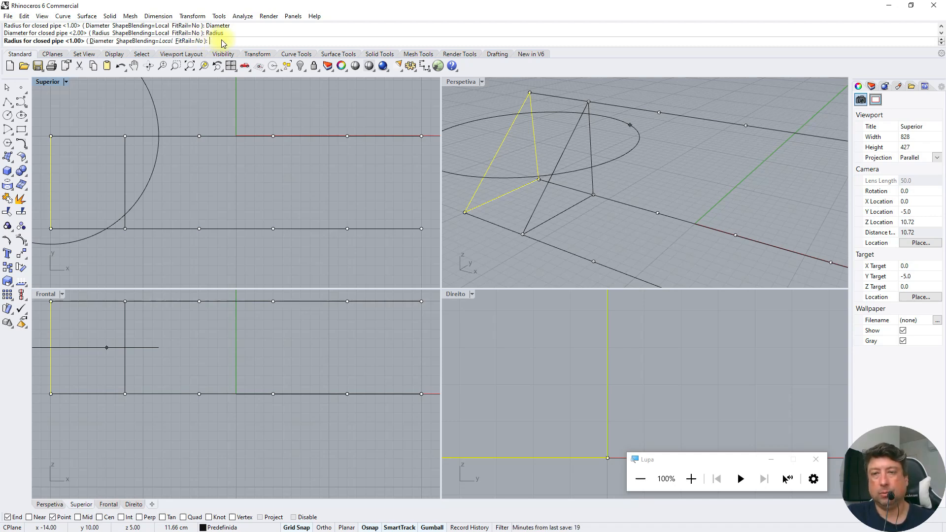
key(Return)
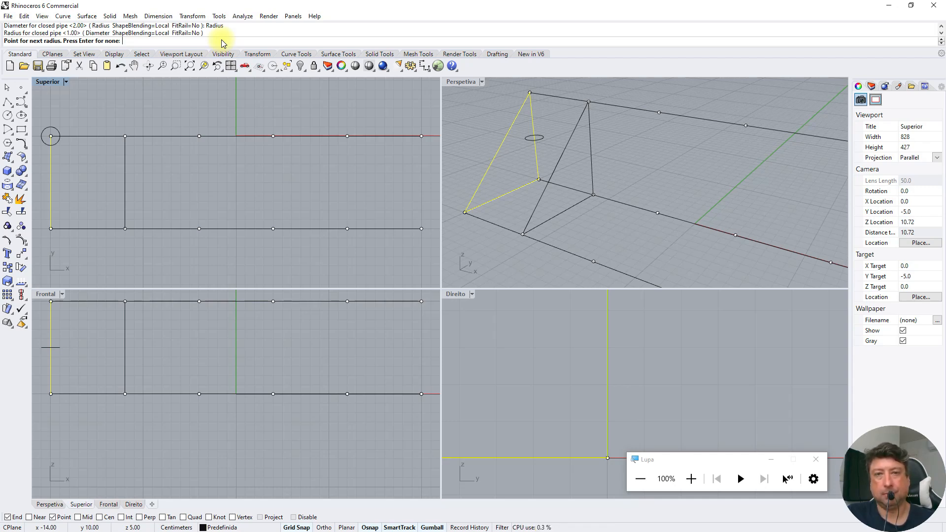
key(Return)
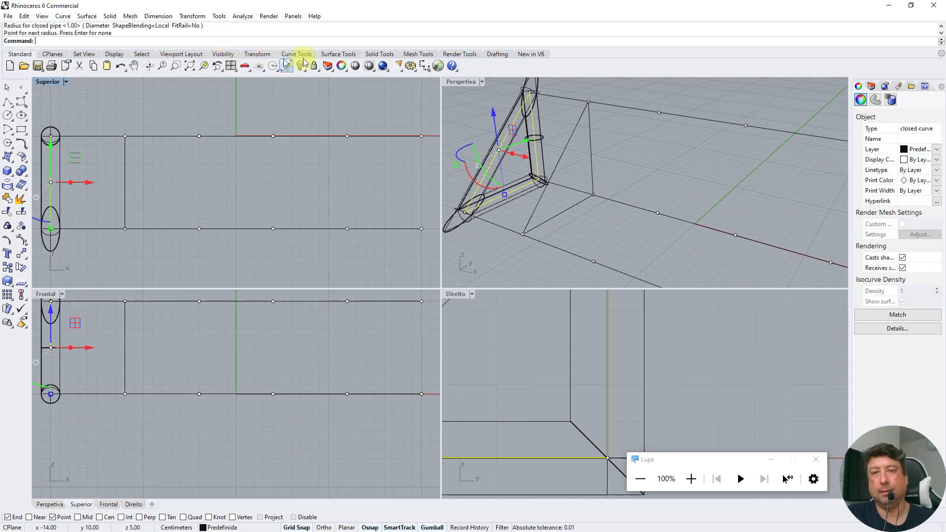
click(476, 107)
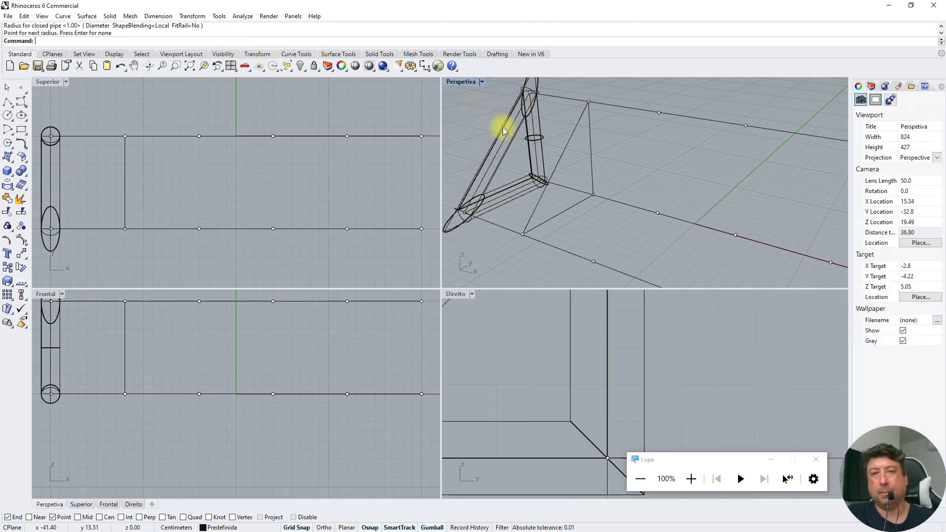
Create pipes with radius 1.00 and flat caps along the three separate lines at x -12, then deselect the lines
scroll(503, 184, down, 2)
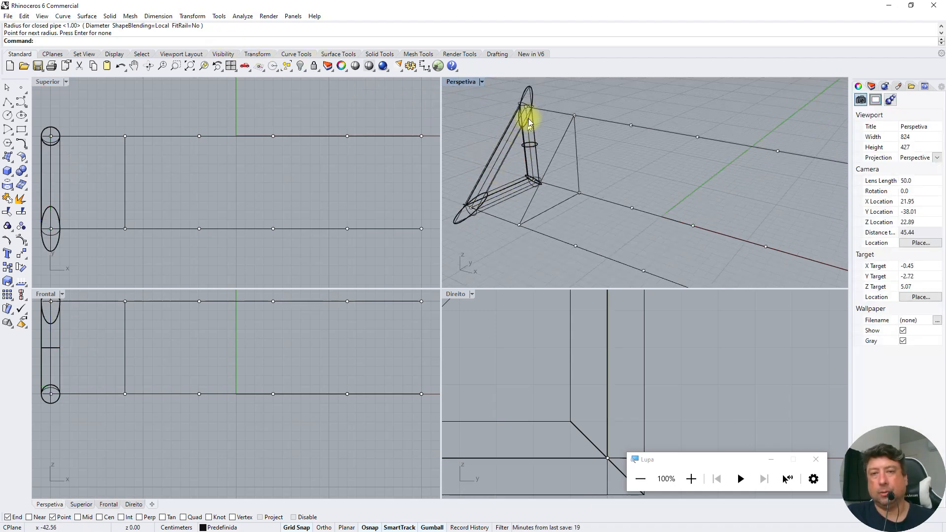
scroll(532, 93, up, 2)
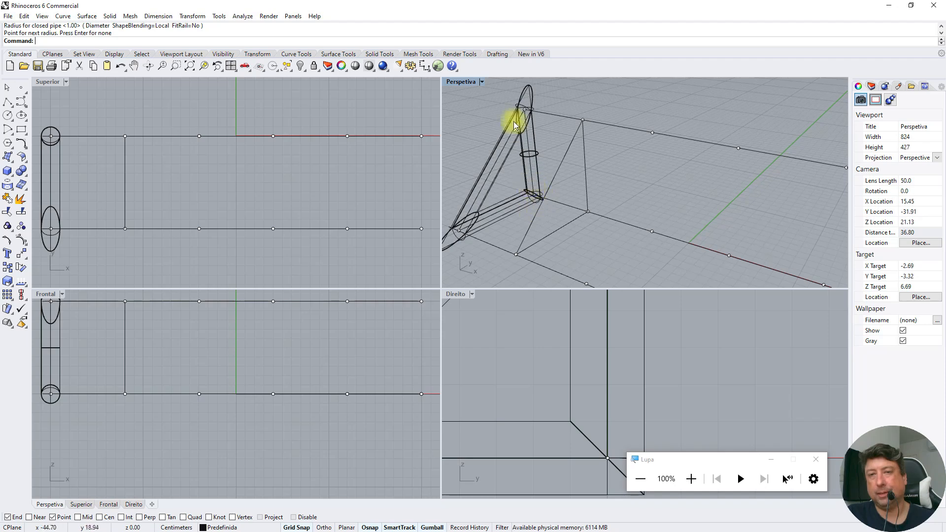
click(534, 197)
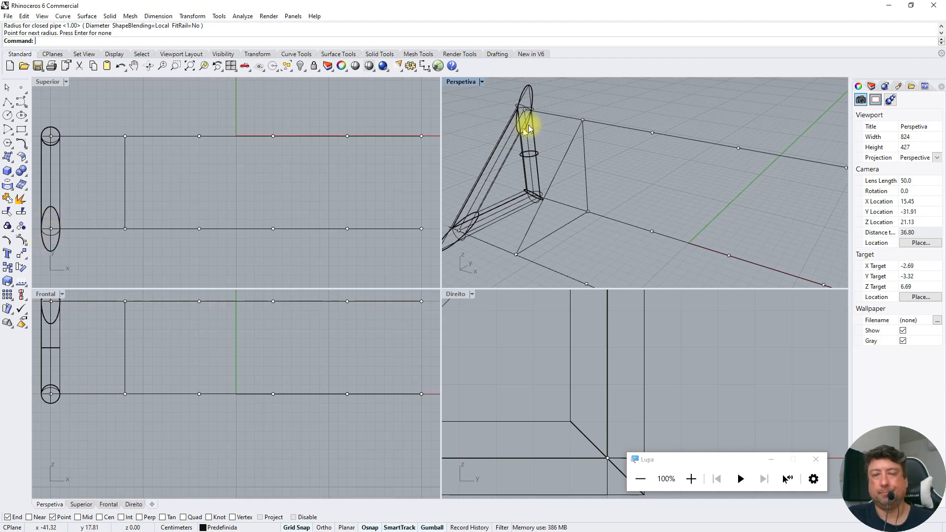
key(Return)
click(563, 159)
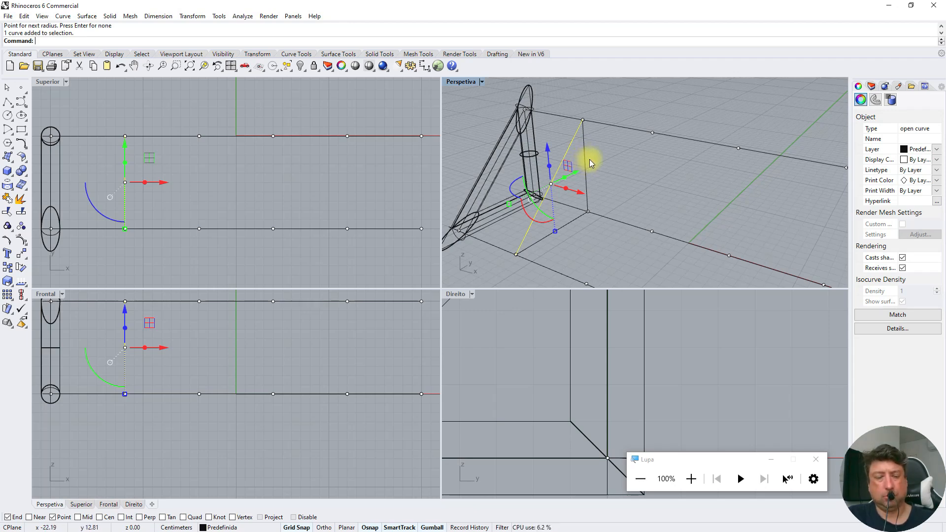
shift+click(586, 161)
shift+click(570, 221)
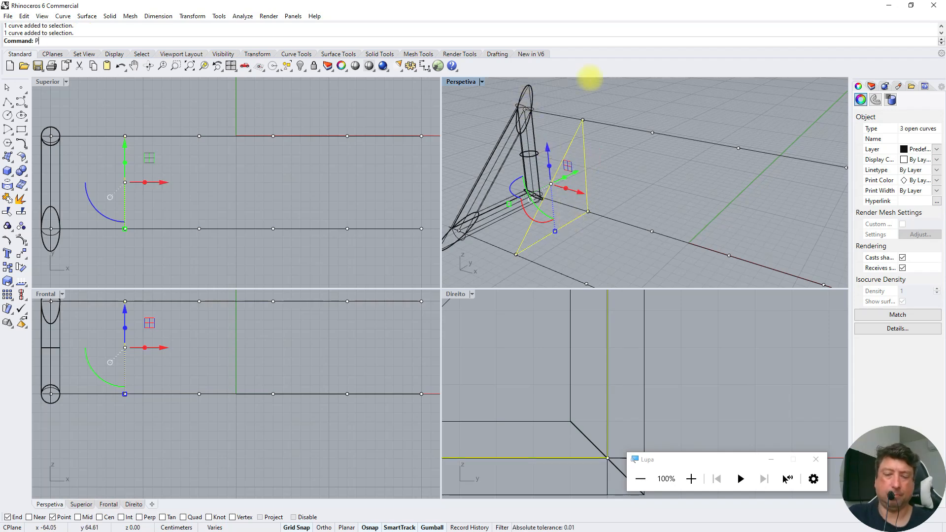
text(e)
key(Return)
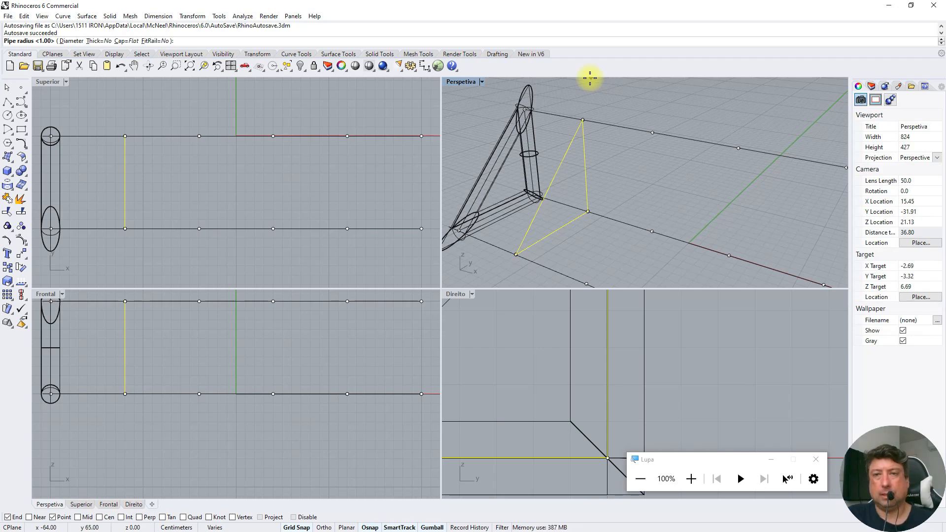
key(Return)
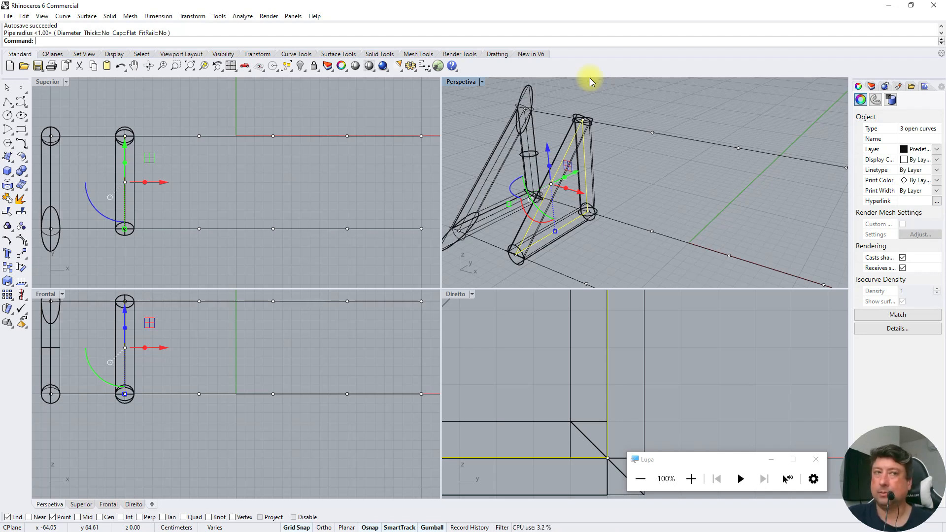
click(673, 99)
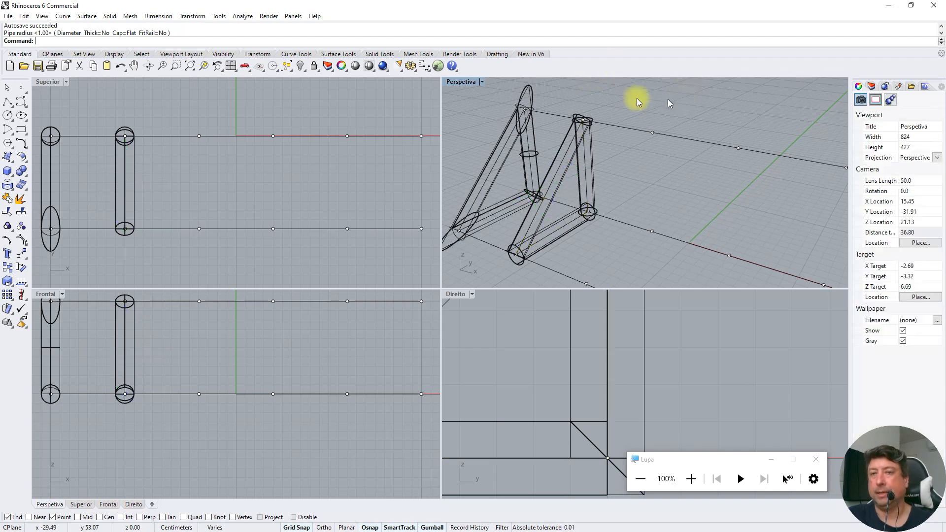
Delete the closed triangular polyline inside the pipe at x -20 and set the perspective view to shaded display
click(507, 149)
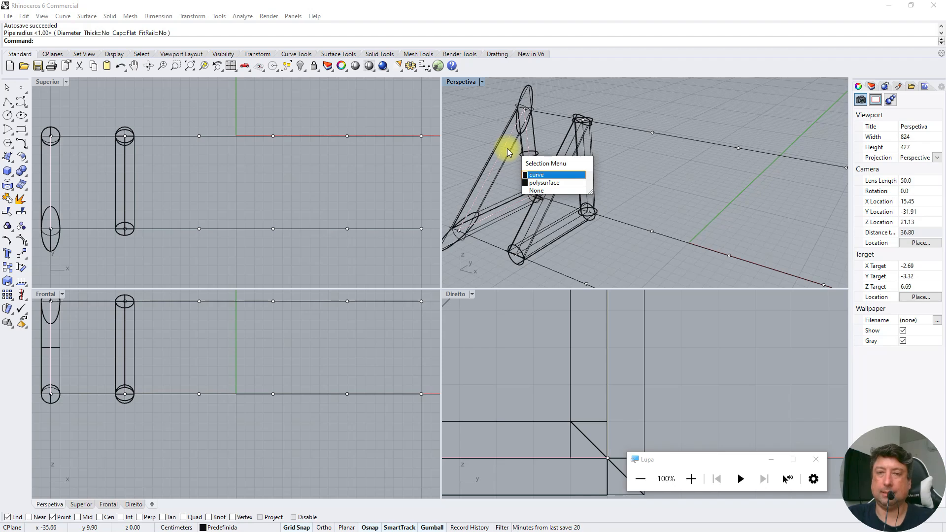
click(507, 149)
key(Delete)
click(511, 145)
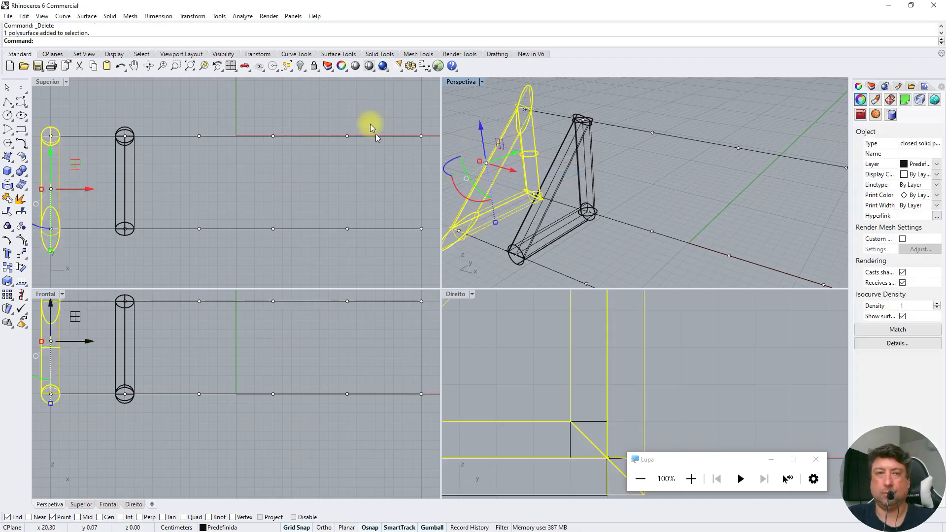
click(367, 67)
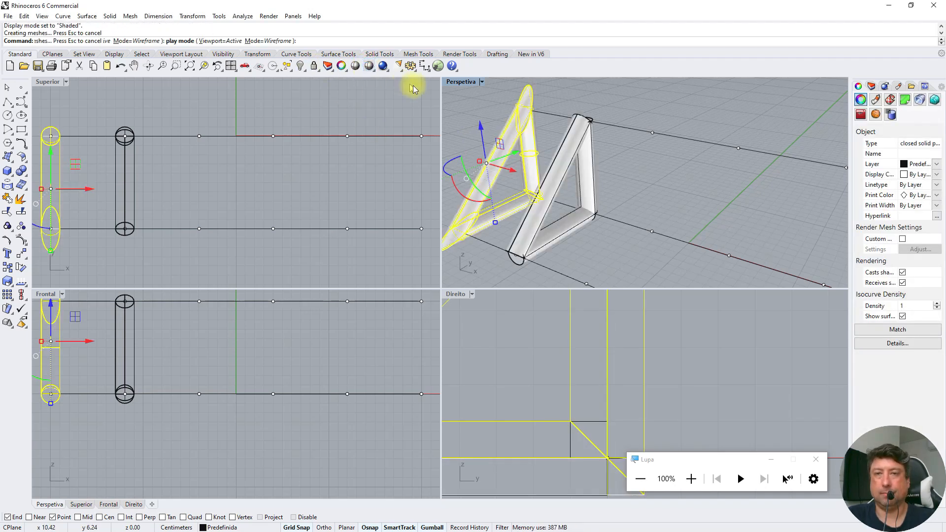
click(480, 114)
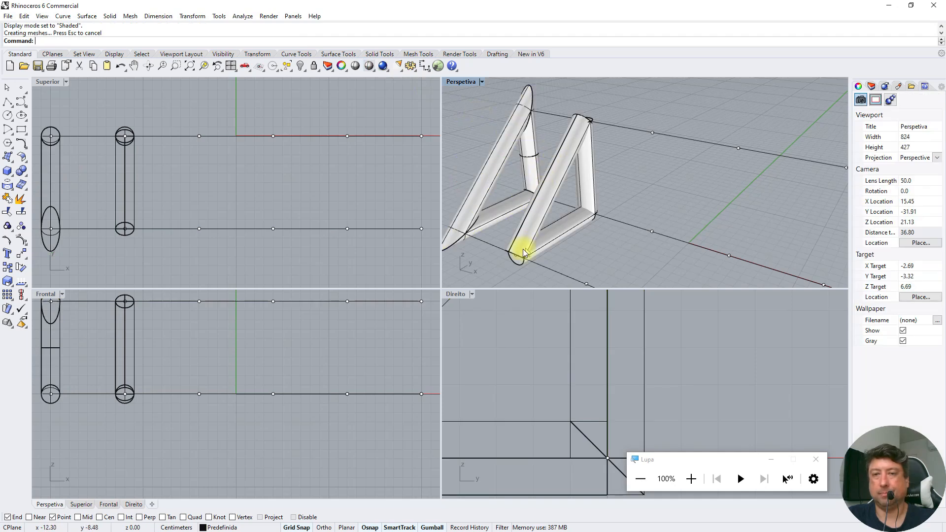
Delete the triangular pipe at x -20 and the three pipes around the separate lines at x -12, keeping the lines
click(508, 146)
key(Delete)
click(559, 168)
key(Delete)
click(585, 158)
key(Delete)
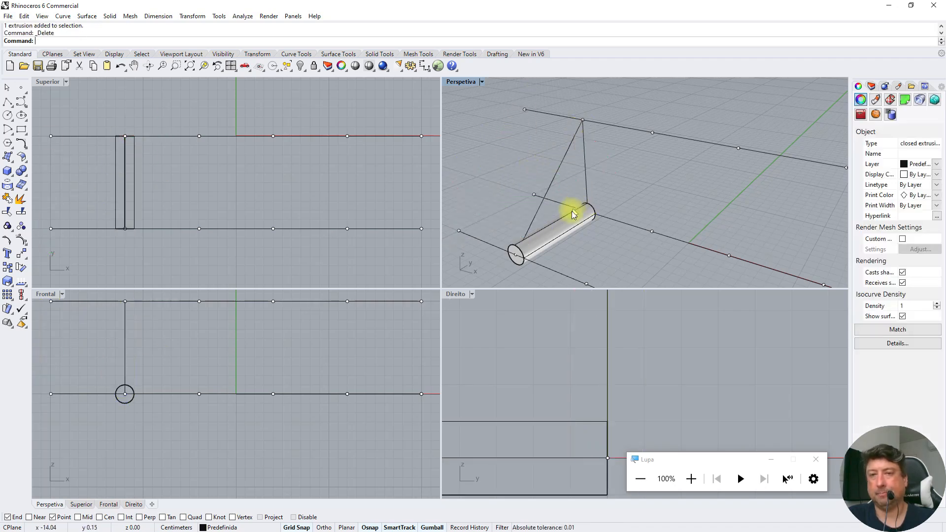
click(576, 225)
key(Delete)
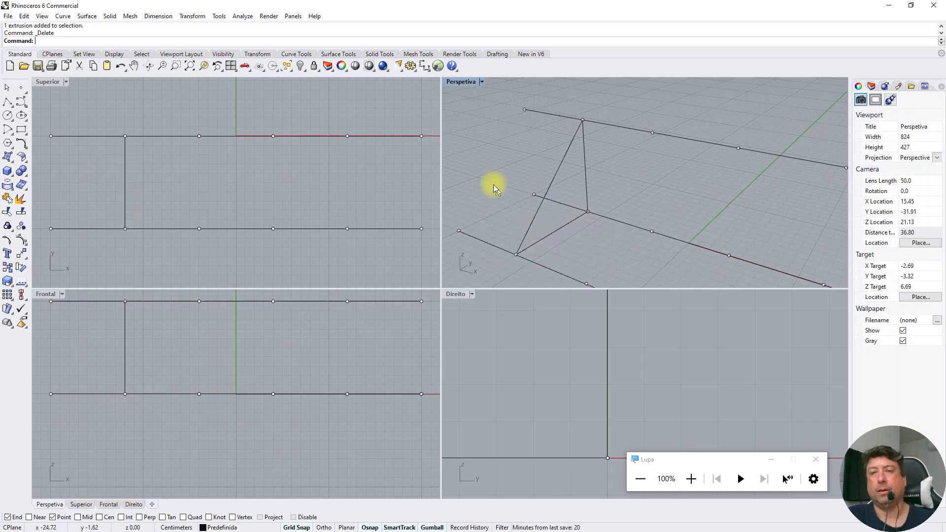
Create pipes with radius 0.5 and flat caps along the three long divided lines and the three triangle lines, then clear the selection
scroll(479, 173, down, 4)
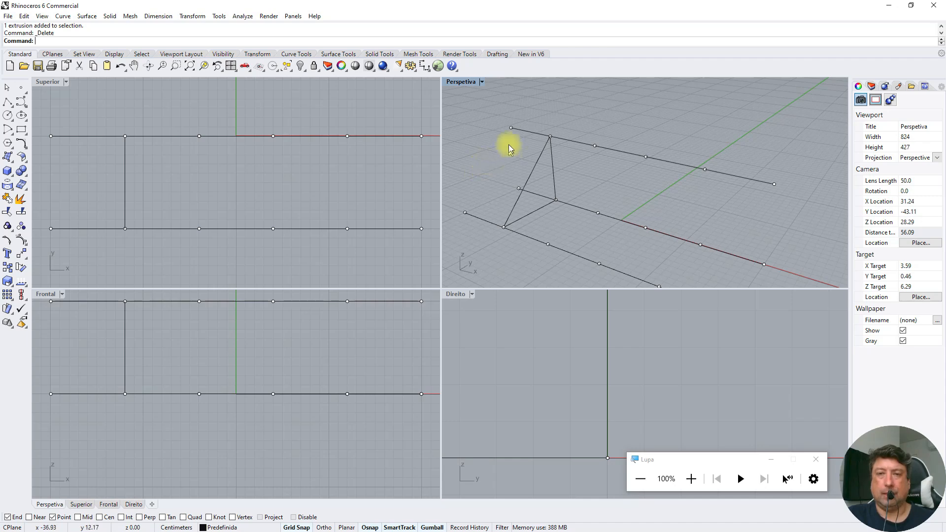
click(532, 133)
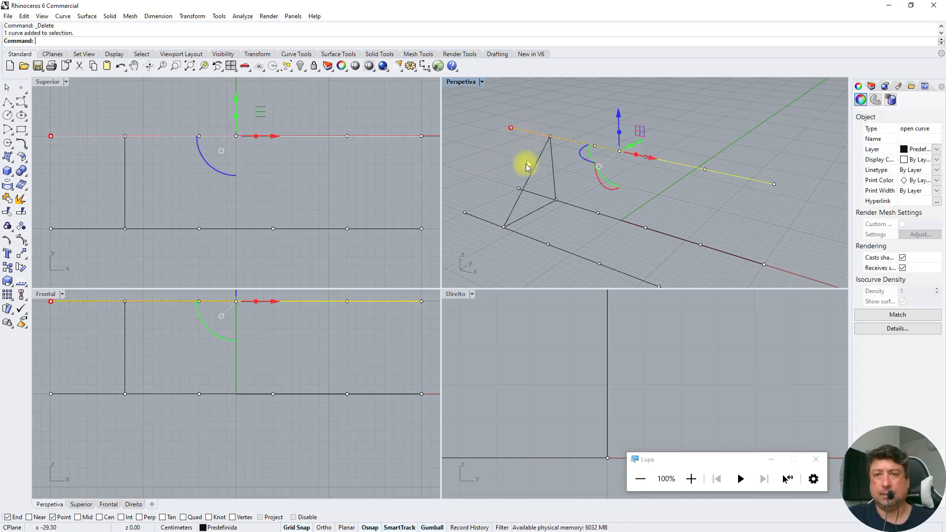
click(570, 205)
click(583, 144)
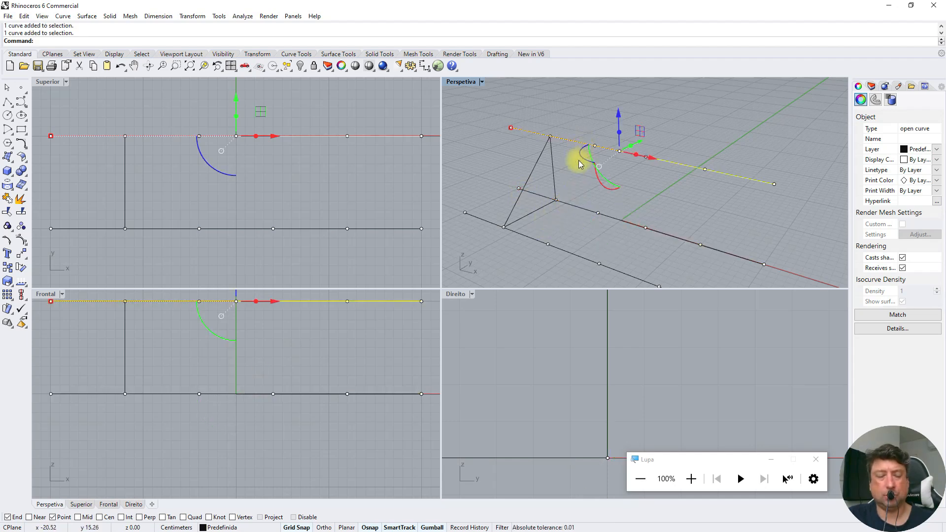
shift+click(571, 205)
shift+click(534, 238)
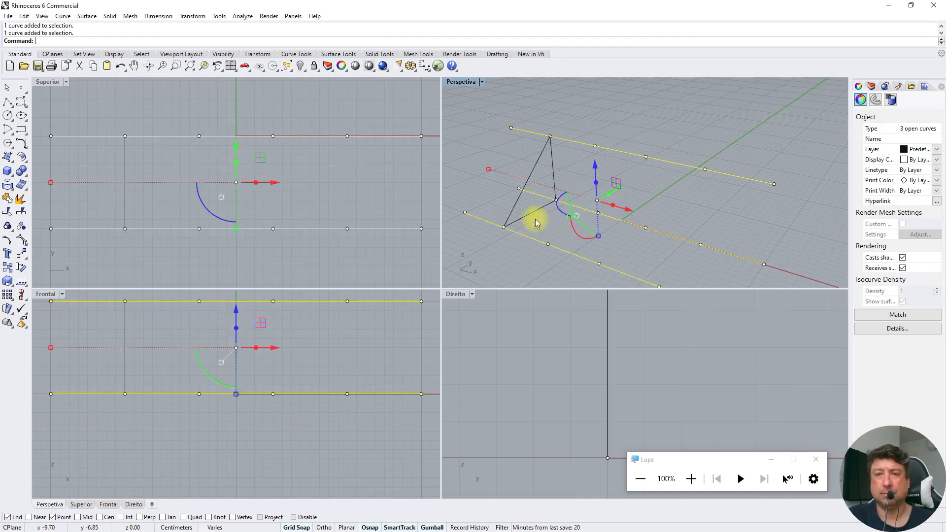
shift+click(534, 210)
shift+click(517, 195)
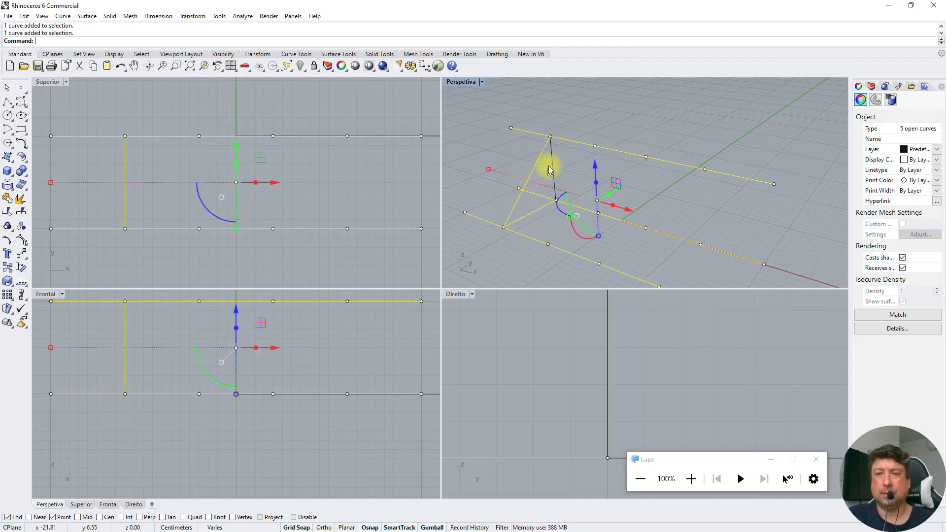
shift+click(551, 163)
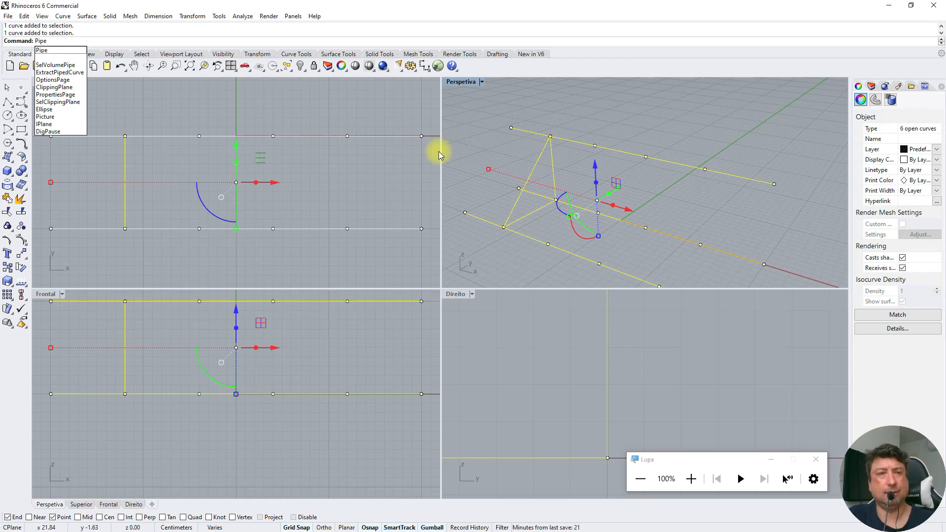
click(43, 51)
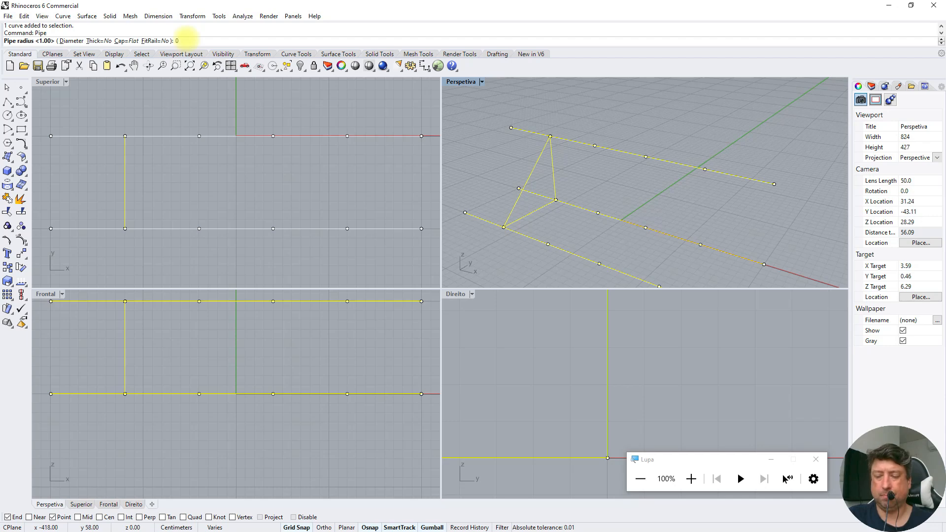
text(.)
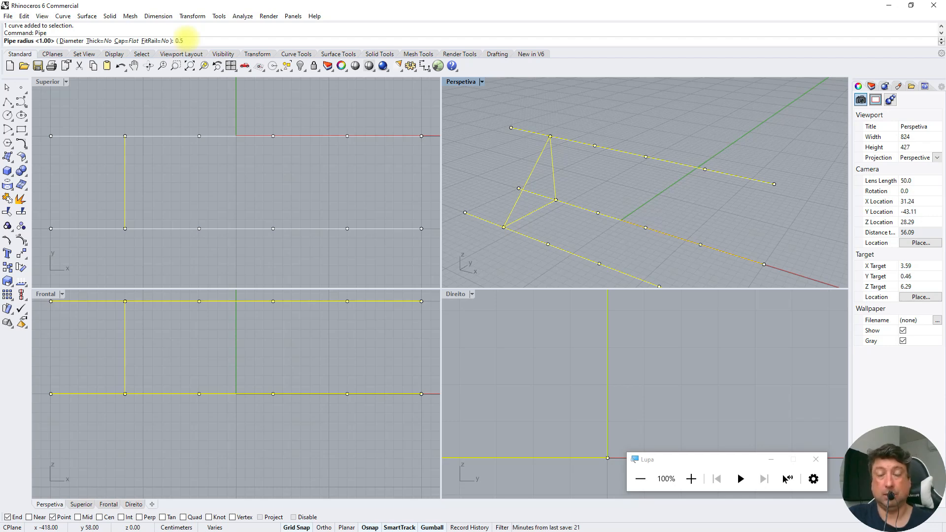
text(5)
key(Return)
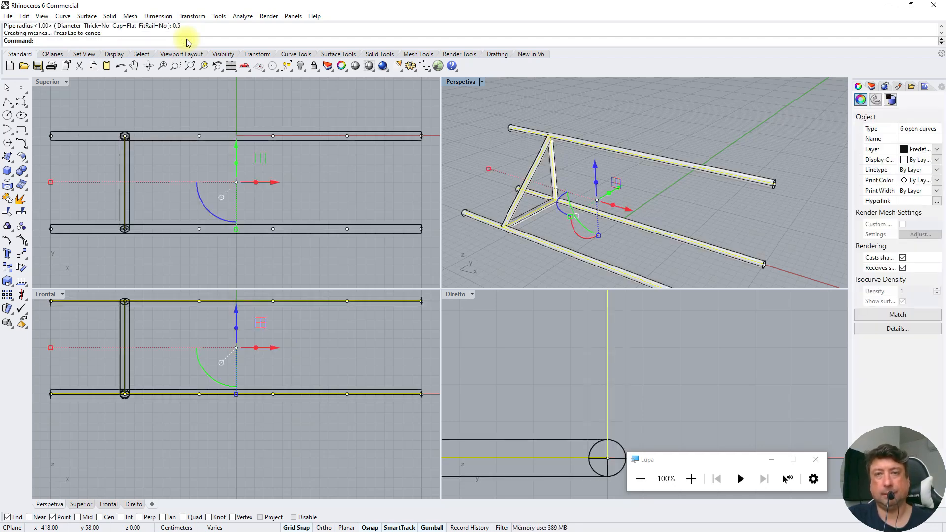
key(Escape)
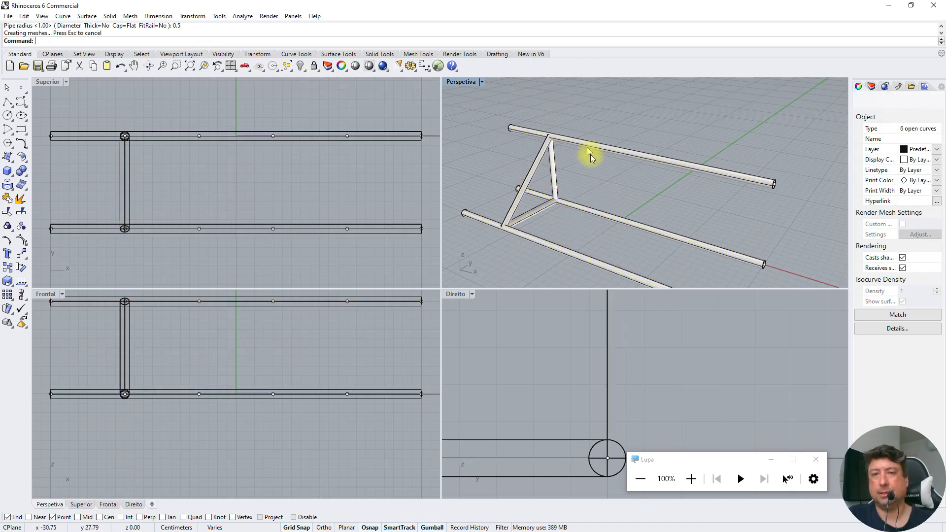
click(543, 209)
click(550, 158)
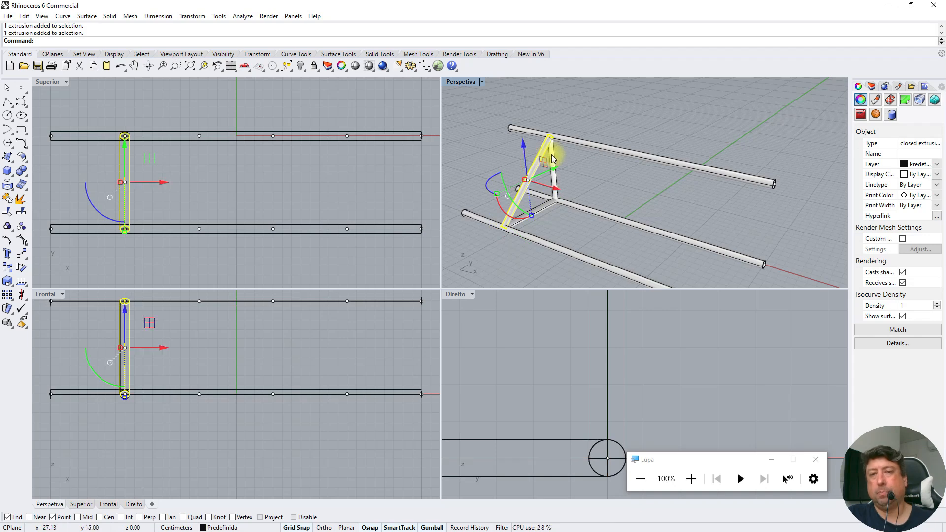
click(551, 157)
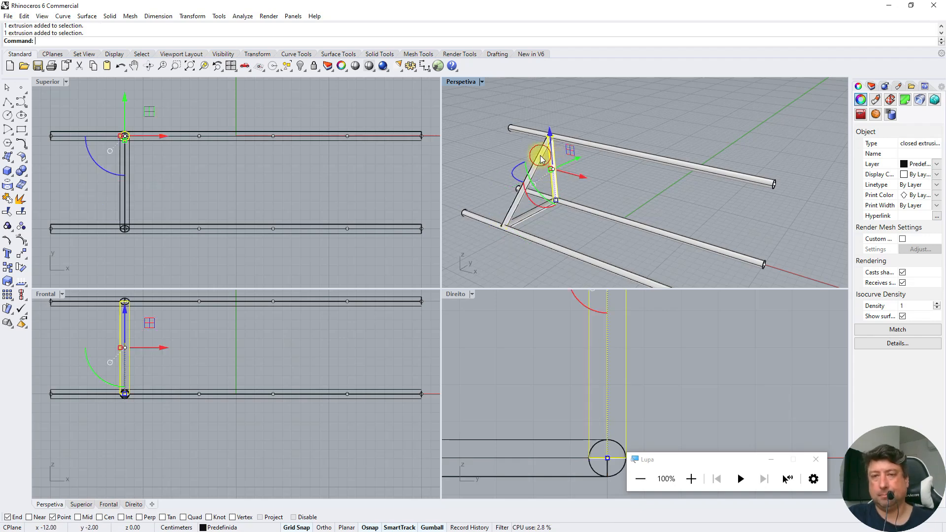
key(Escape)
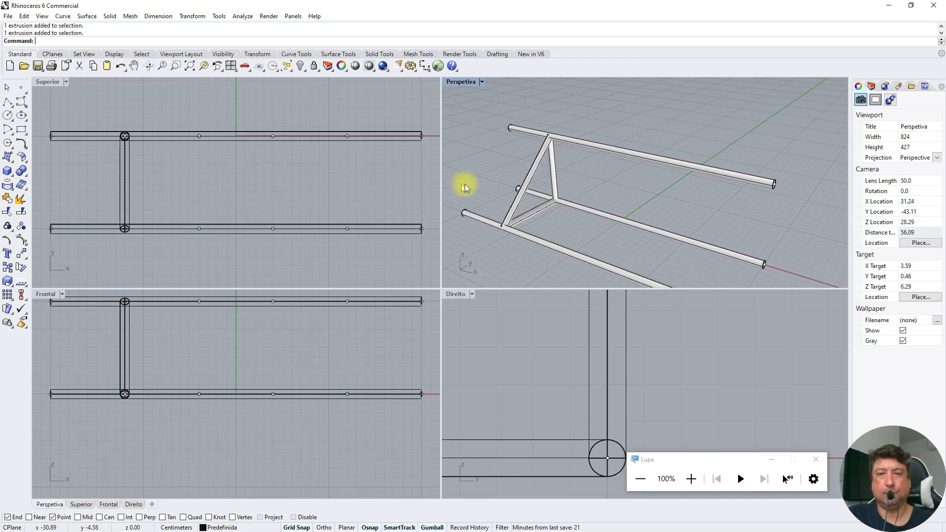
Copy the three pipes of the triangular frame from their joint at x -12 to the long pipes' end at x -20
click(526, 184)
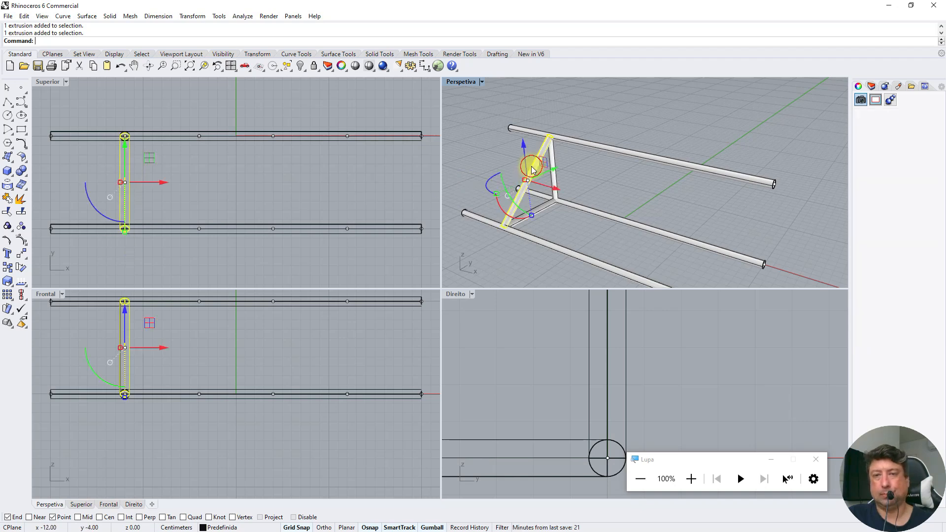
shift+click(556, 157)
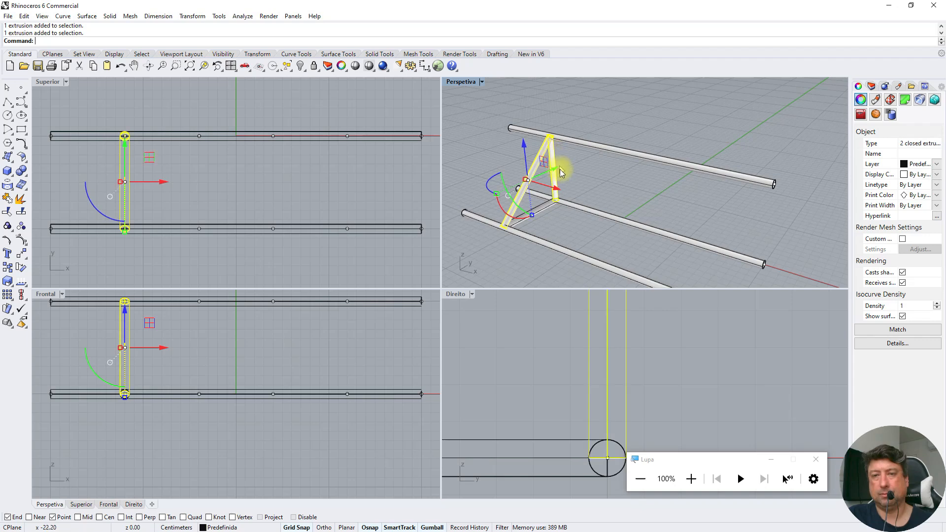
shift+click(547, 211)
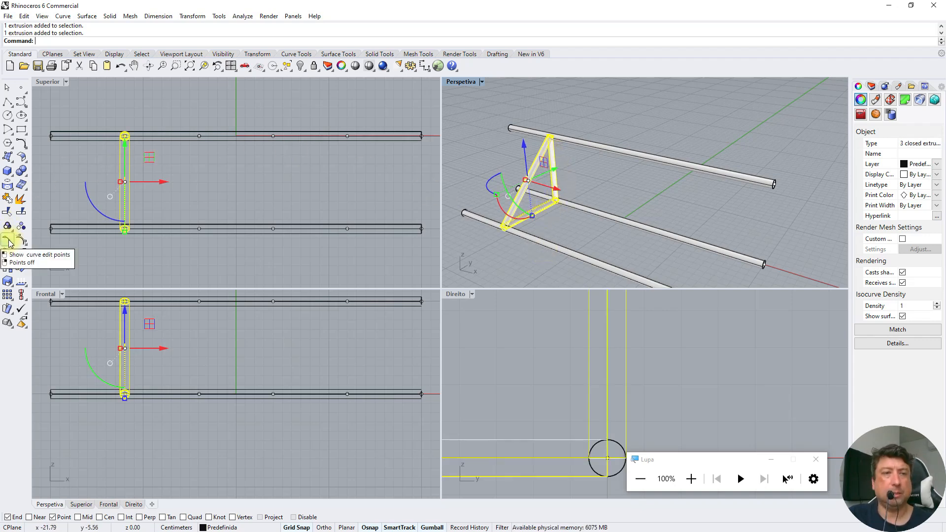
click(7, 267)
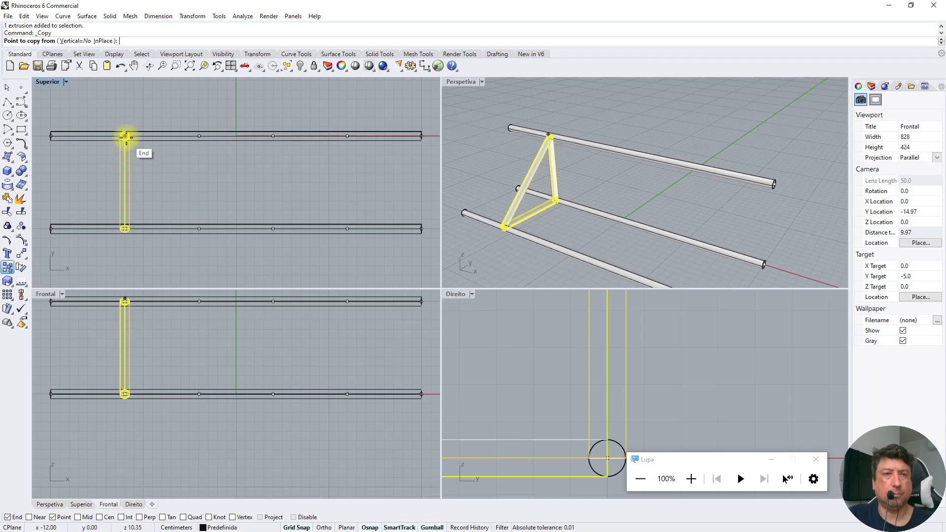
scroll(127, 123, up, 3)
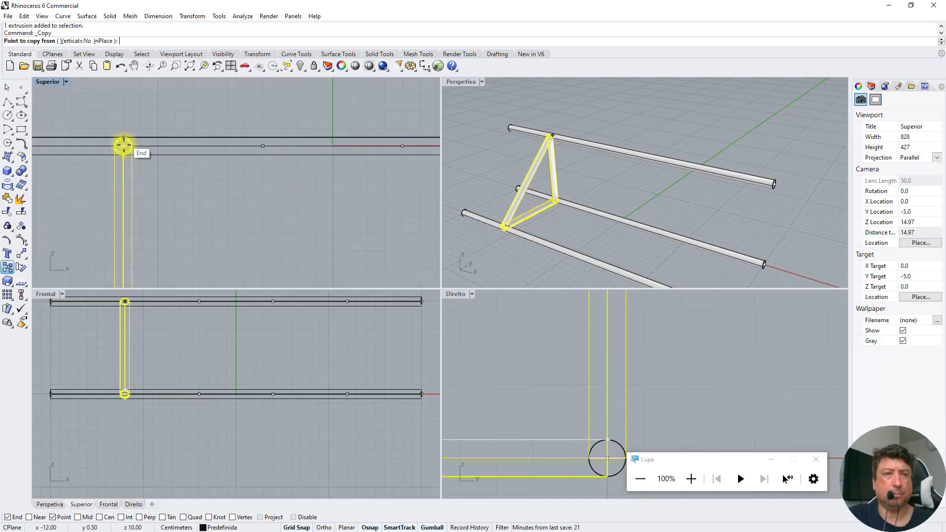
click(123, 146)
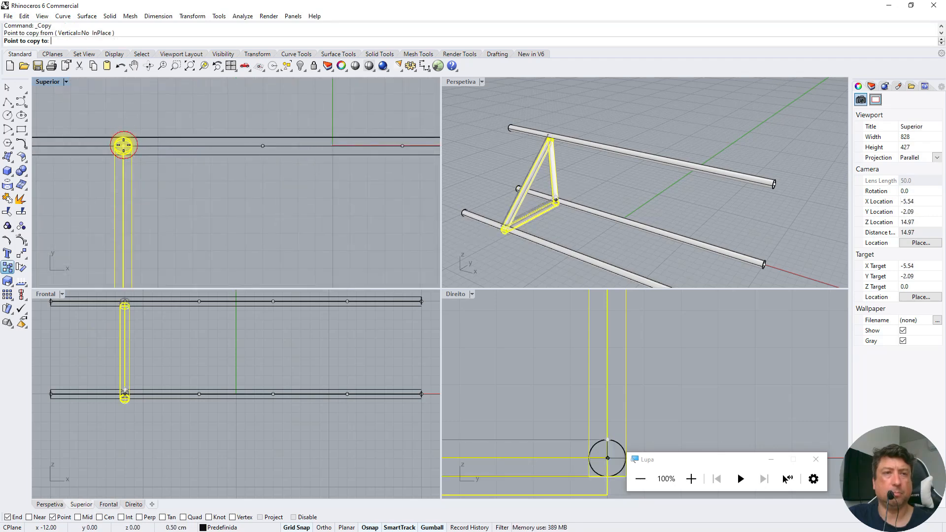
scroll(119, 145, down, 3)
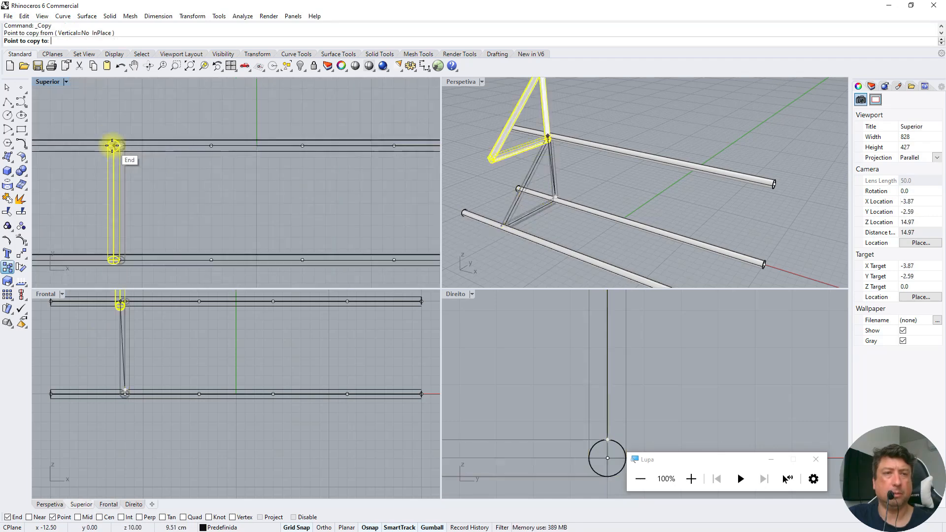
click(43, 146)
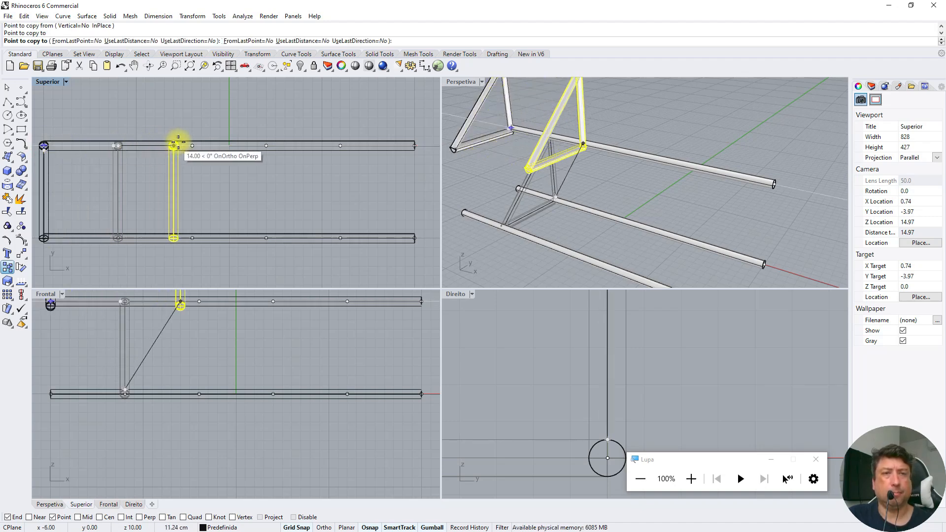
Place further copies of the frame at the three remaining division points and the long pipes' far end, then clear the selection
click(193, 143)
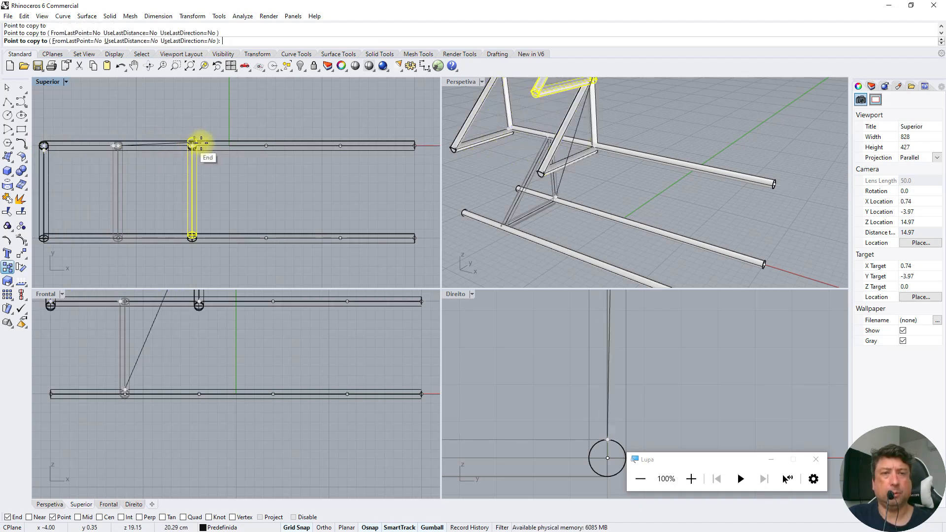
click(266, 145)
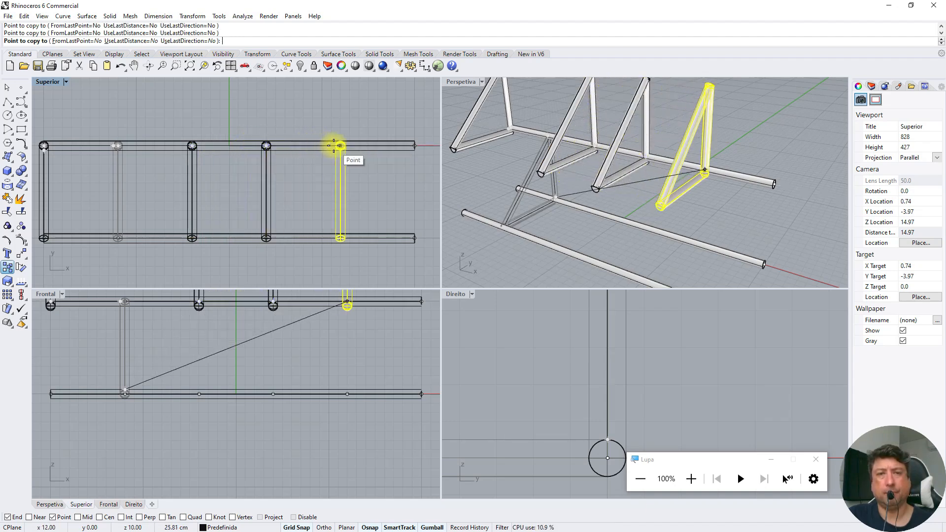
click(341, 145)
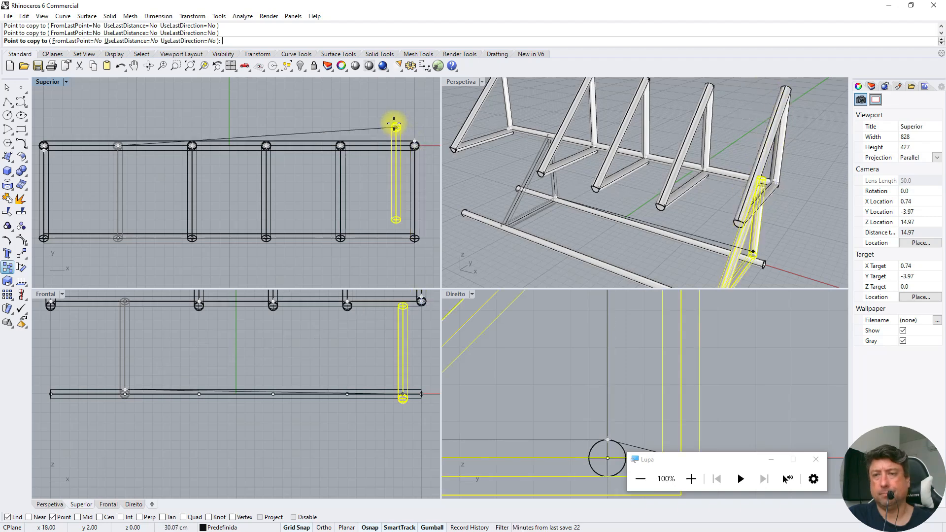
key(Return)
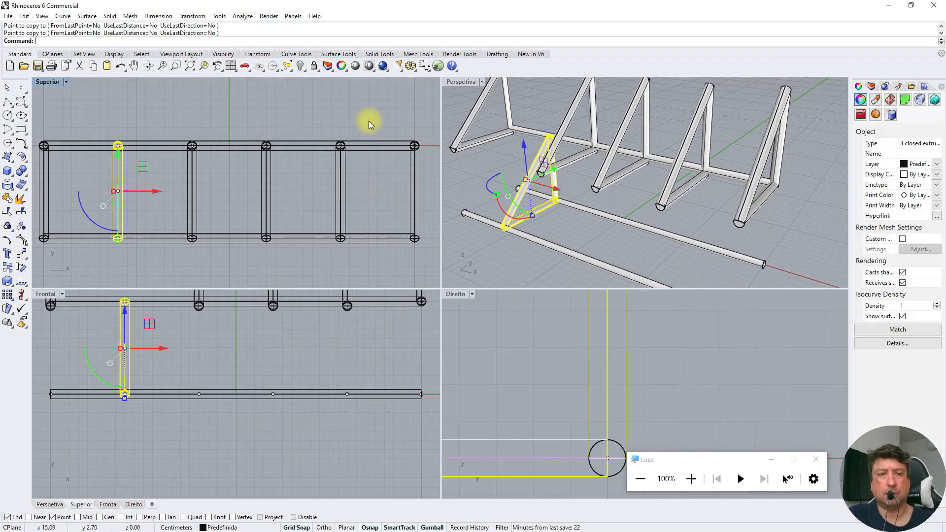
scroll(254, 347, down, 3)
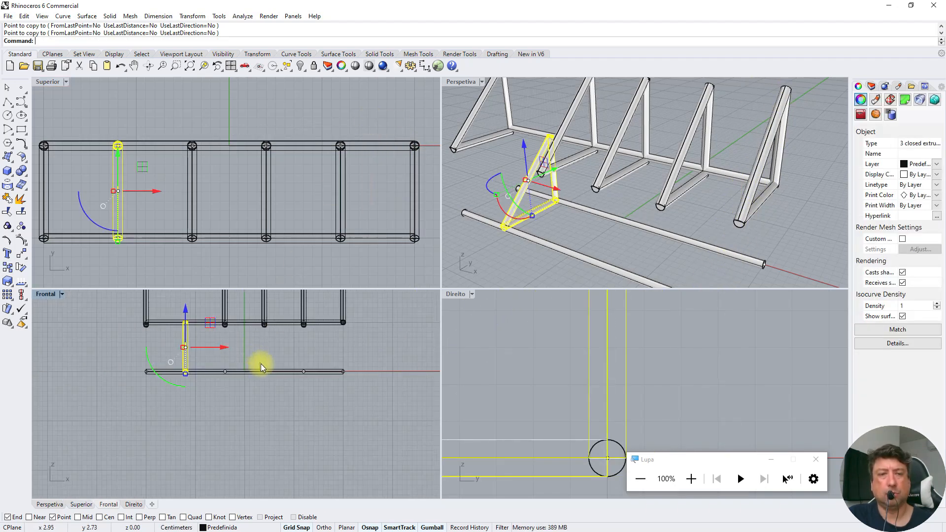
middle_click(359, 322)
click(373, 357)
key(Escape)
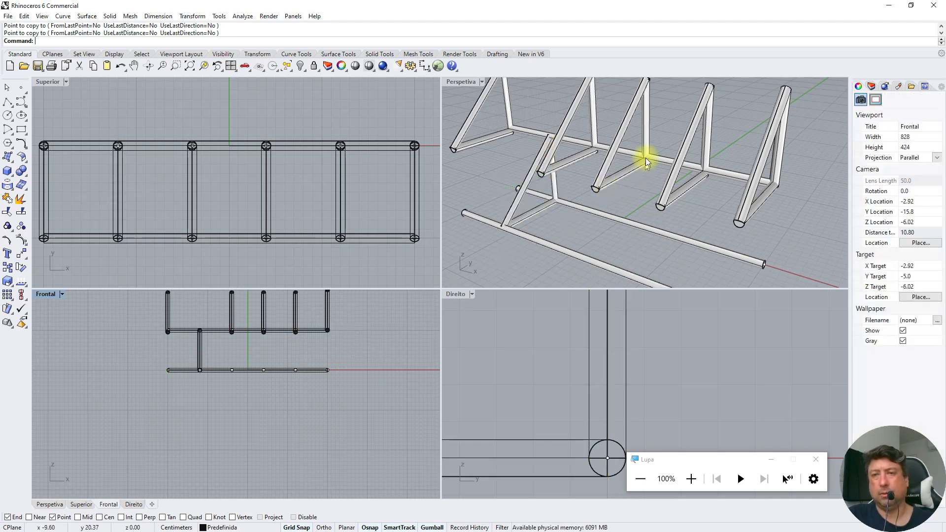
Select all fifteen pipes of the five raised frame copies, leaving the original frame unselected
click(485, 111)
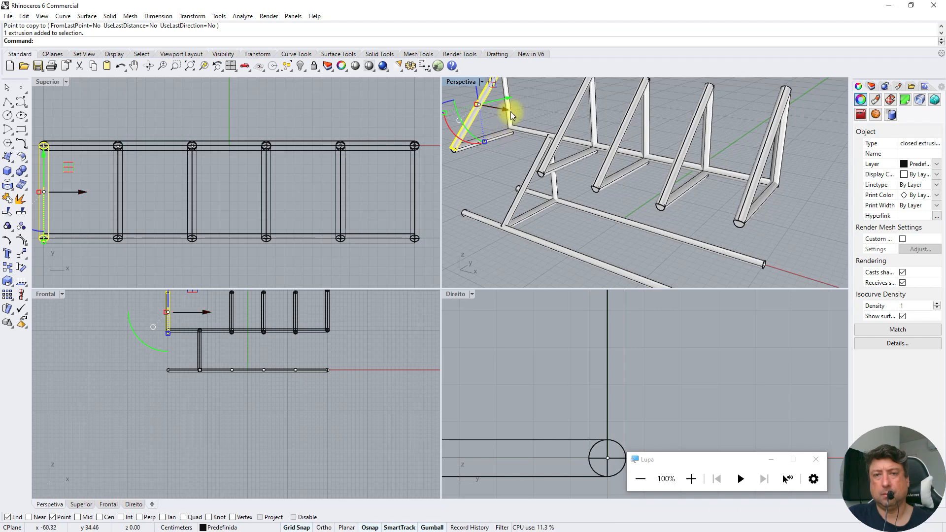
shift+click(495, 135)
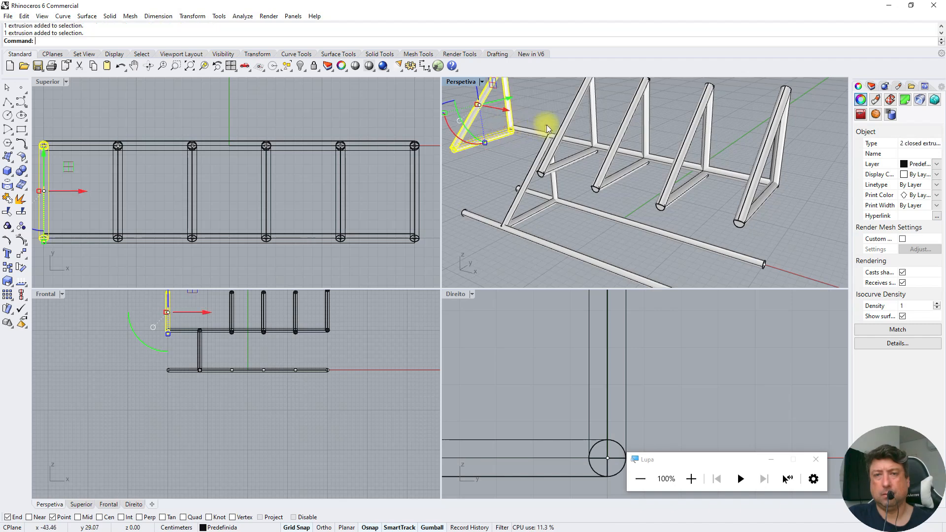
shift+click(570, 111)
shift+click(597, 113)
shift+click(575, 163)
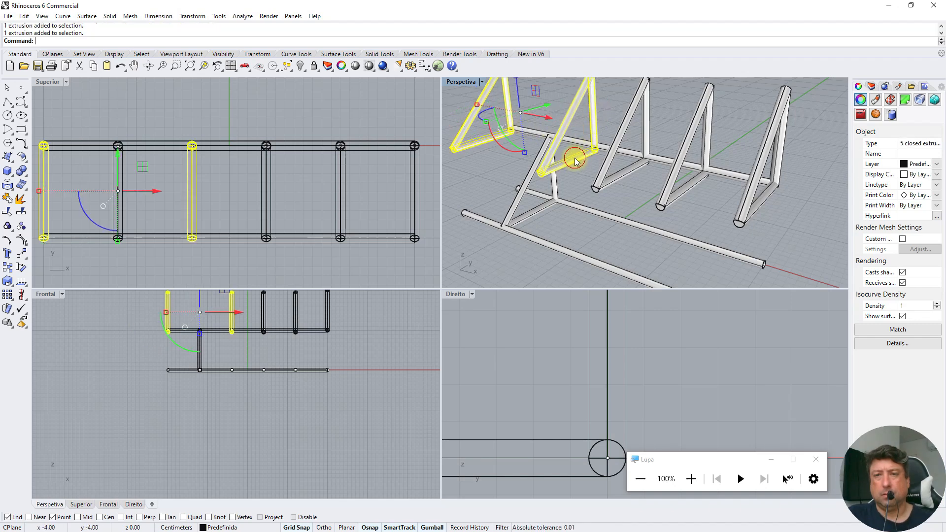
shift+click(611, 177)
shift+click(651, 128)
shift+click(690, 131)
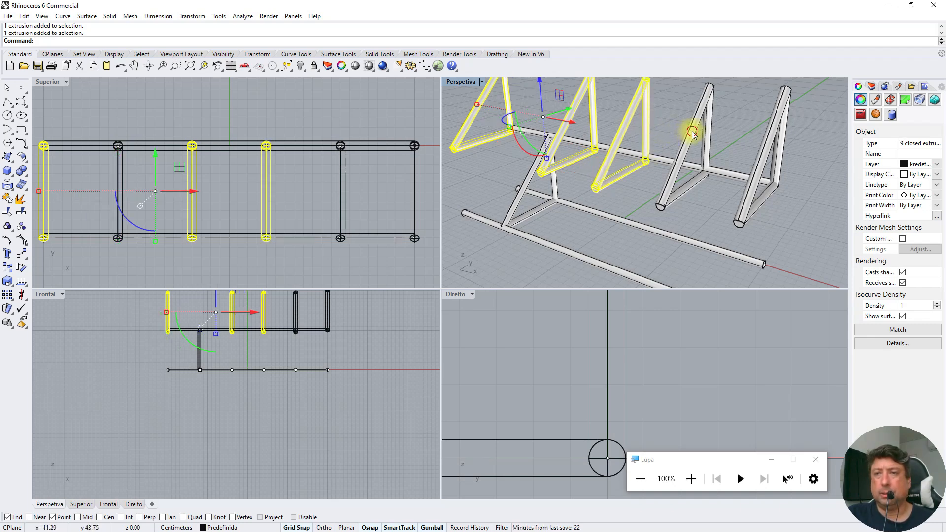
shift+click(706, 132)
shift+click(696, 182)
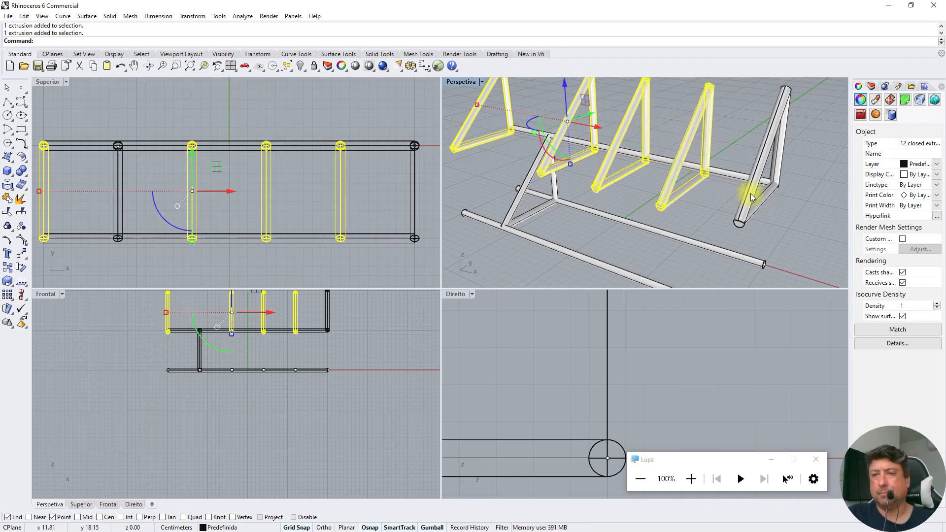
shift+click(753, 178)
shift+click(780, 162)
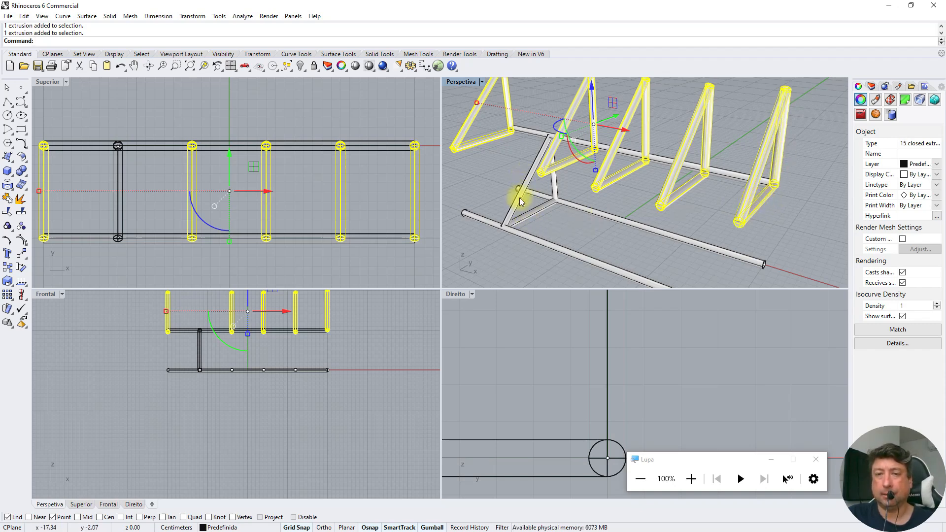
Try lowering the five frame copies vertically onto the long pipes by eye, check their alignment, and undo the move
drag(248, 304, 247, 337)
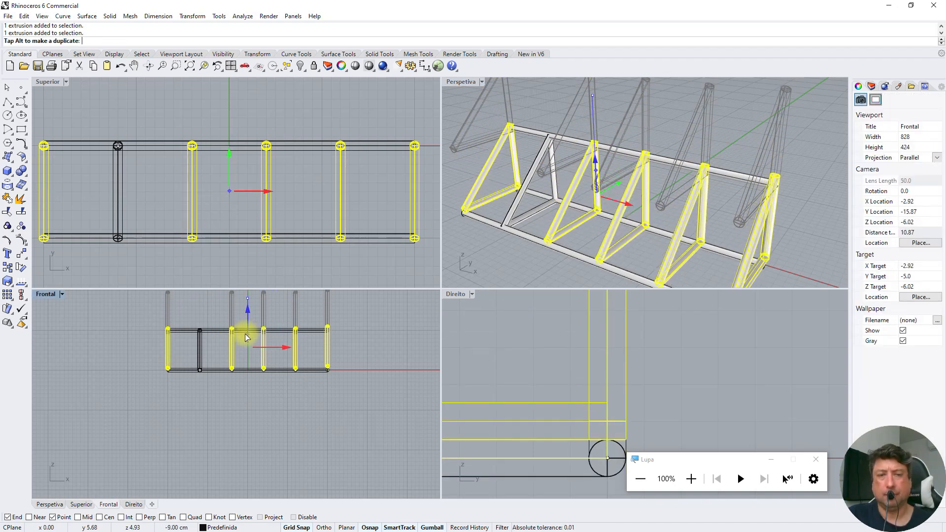
drag(245, 339, 246, 337)
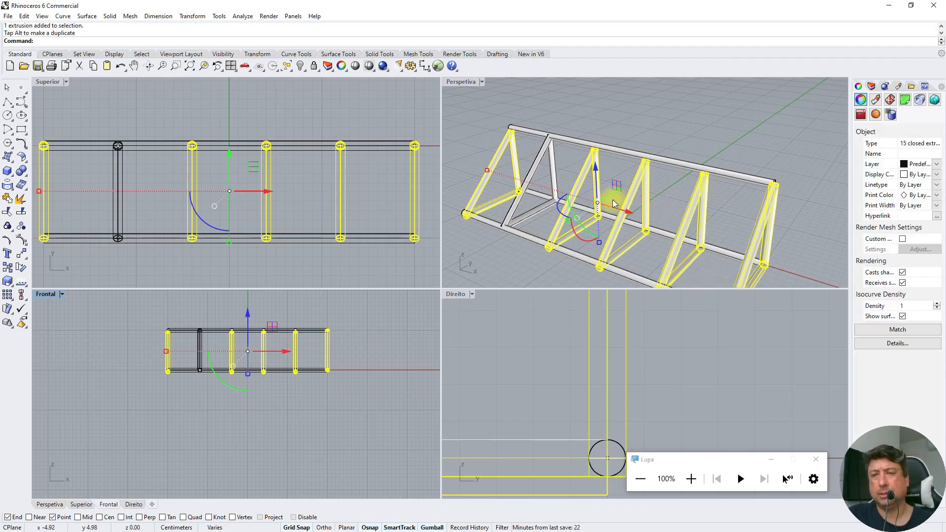
scroll(619, 234, down, 5)
scroll(619, 235, up, 2)
scroll(619, 234, up, 2)
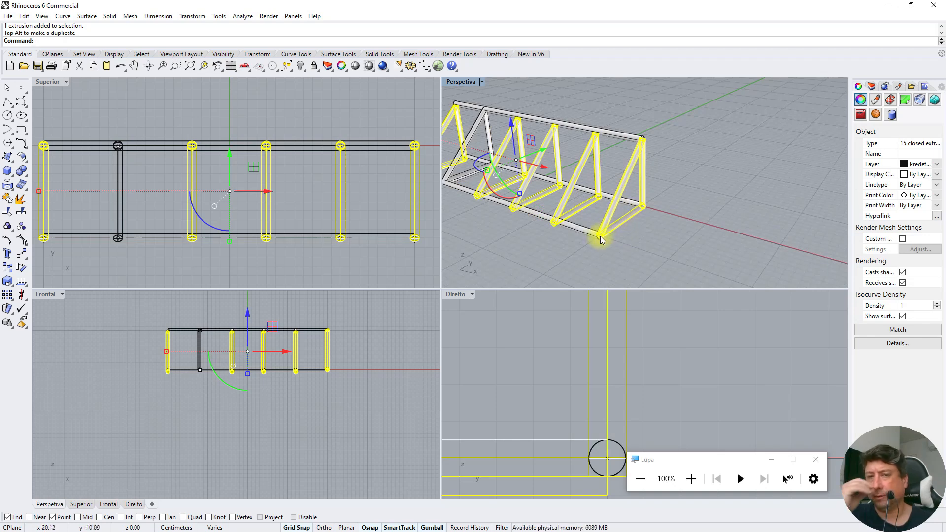
click(652, 251)
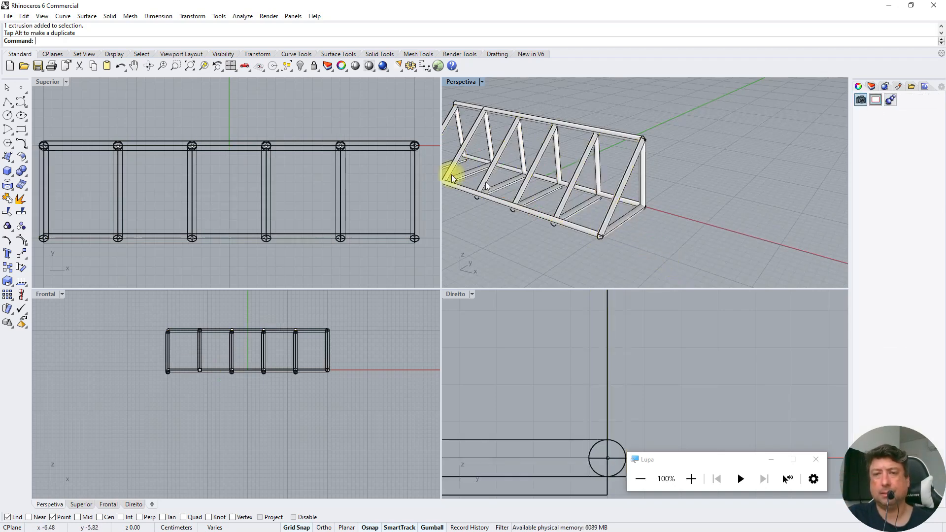
right_click(190, 67)
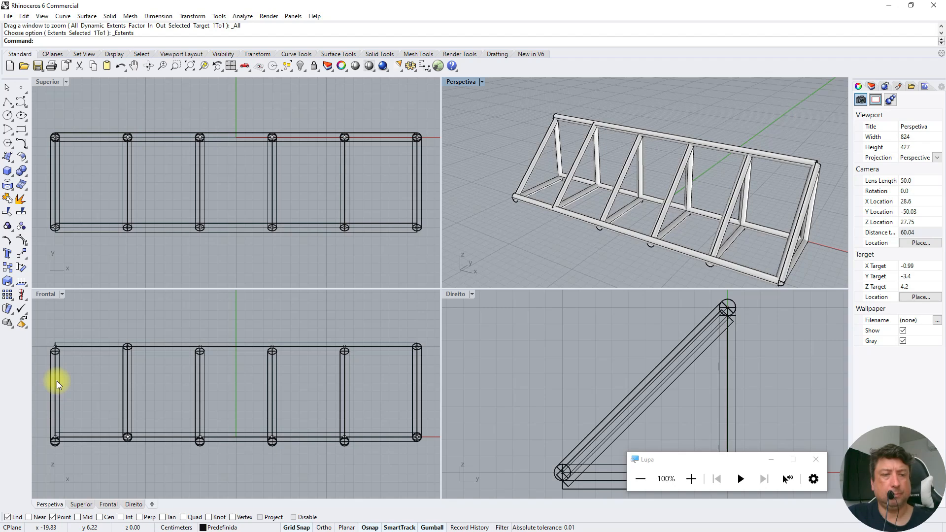
key(ctrl+z)
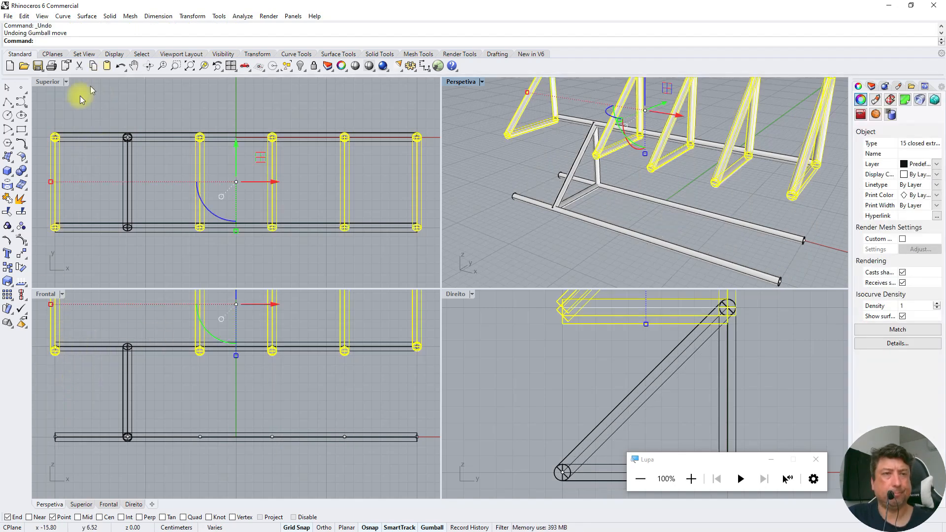
Move the five frame copies from a pipe end on the x -20 frame down to the matching end of the lower long pipe, then deselect
click(20, 259)
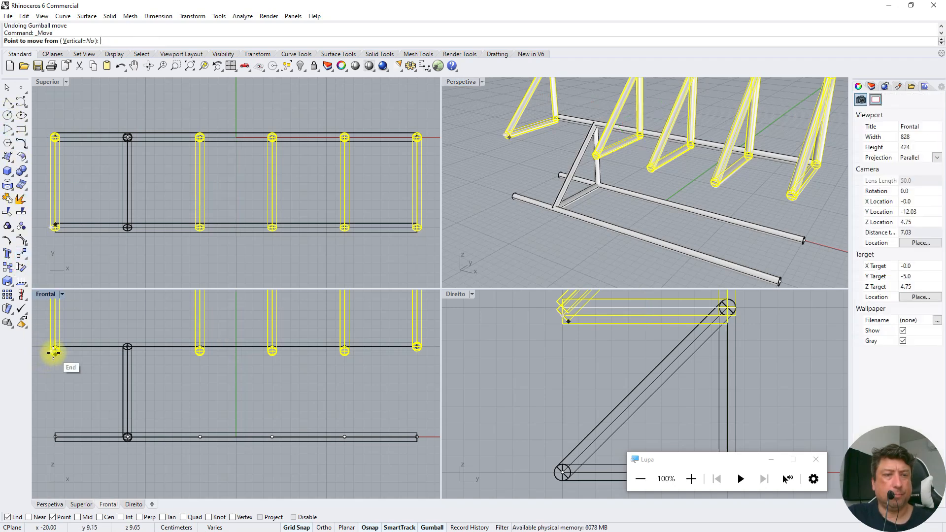
scroll(56, 351, up, 5)
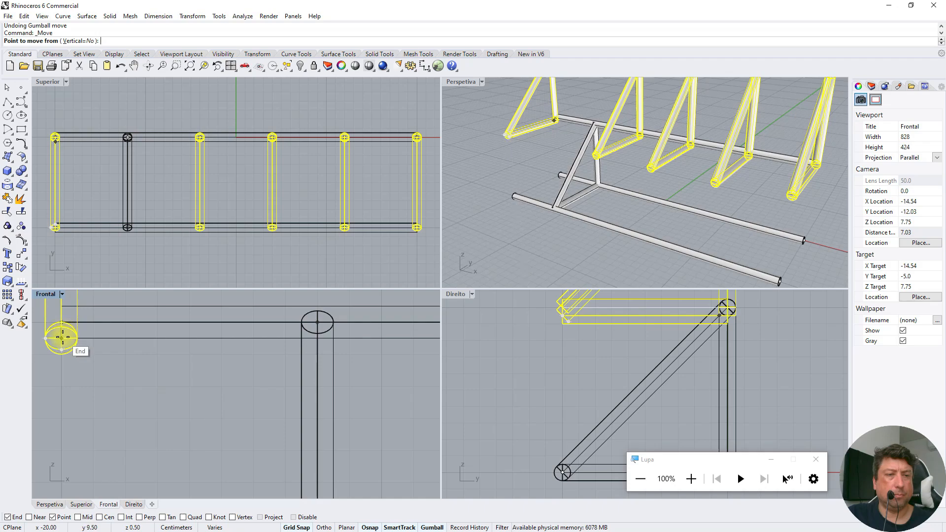
click(59, 337)
scroll(80, 372, down, 4)
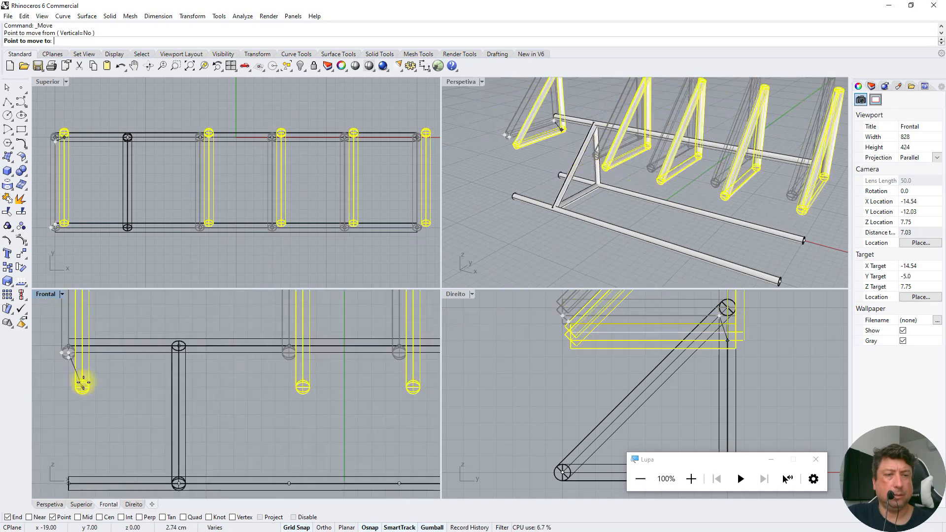
scroll(83, 382, down, 3)
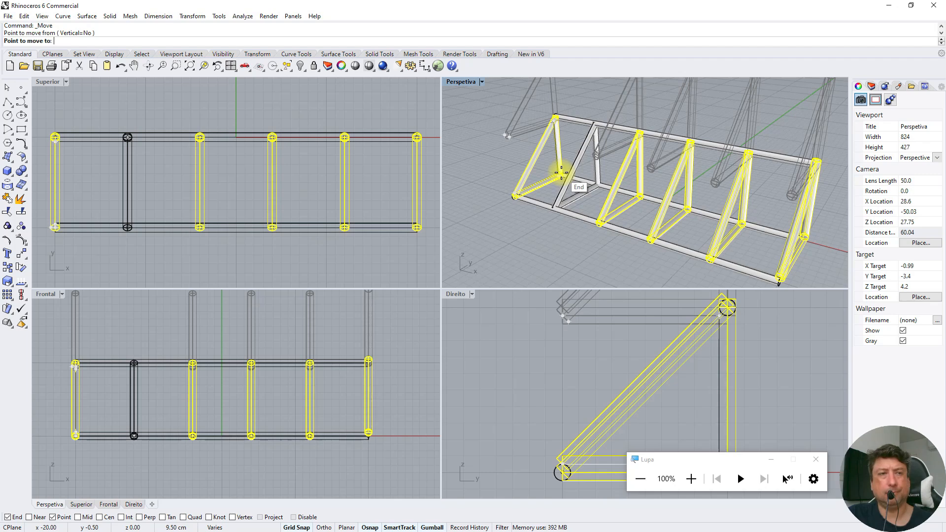
click(562, 173)
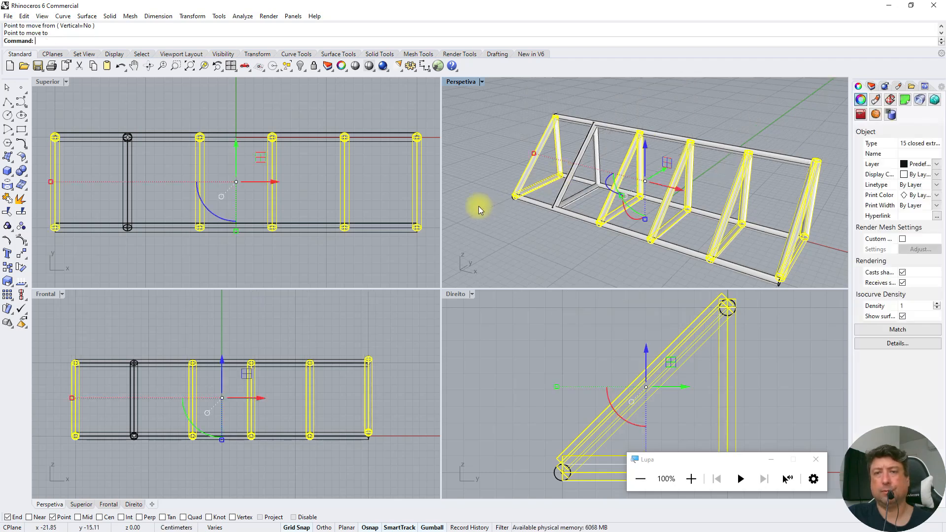
key(Escape)
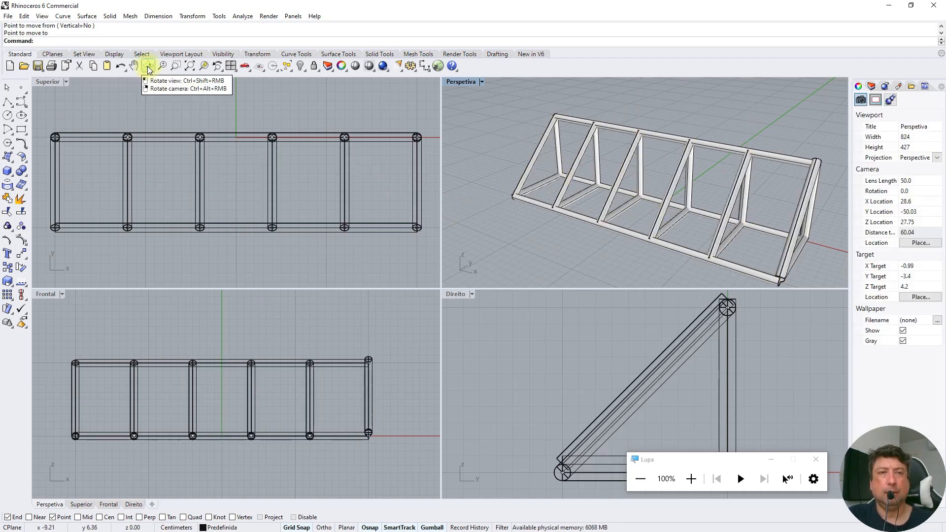
Delete the misaligned diagonal pipe of the end frame at the far right end of the truss
right_click(192, 67)
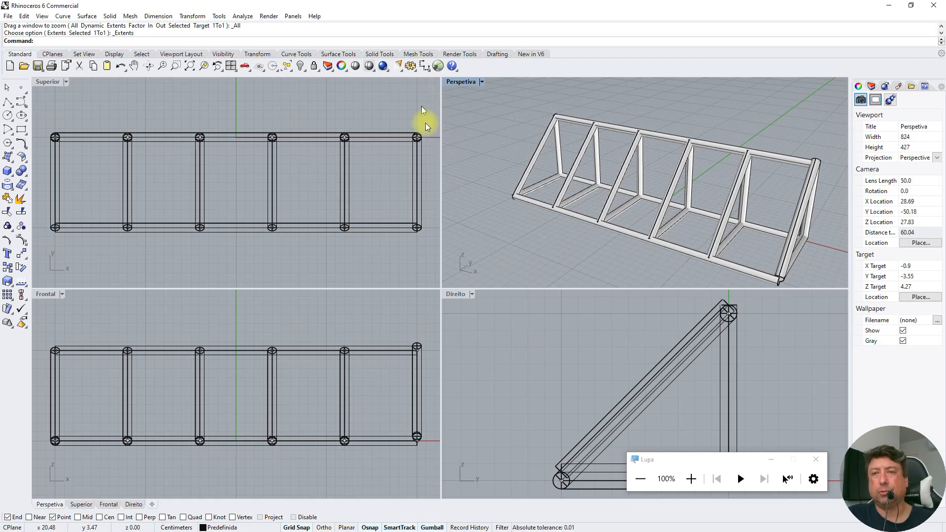
click(712, 310)
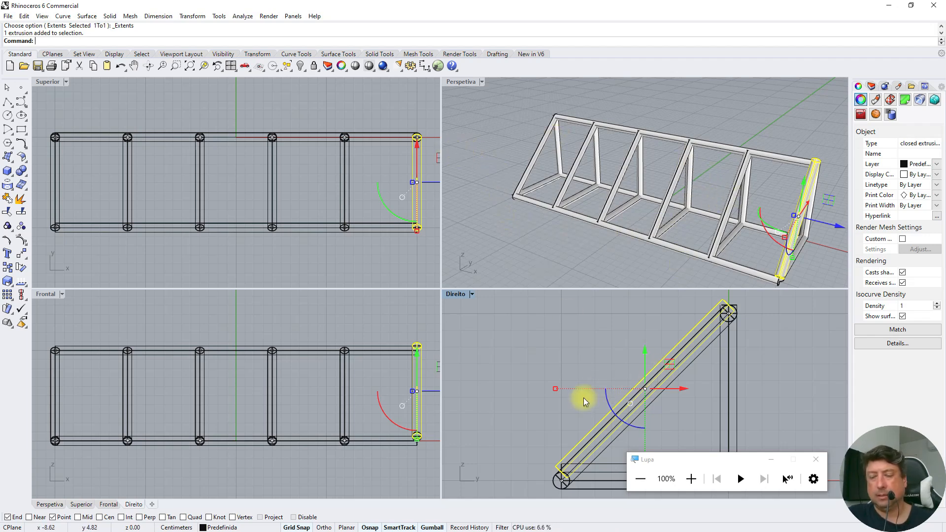
key(Delete)
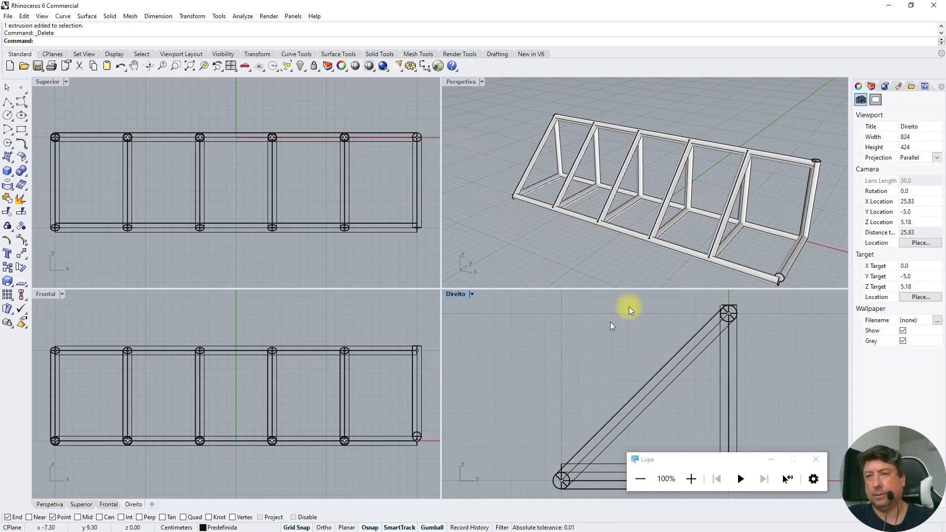
Restore the deleted end-frame diagonal, try moving it into line from its upper end, and delete it again
key(ctrl+z)
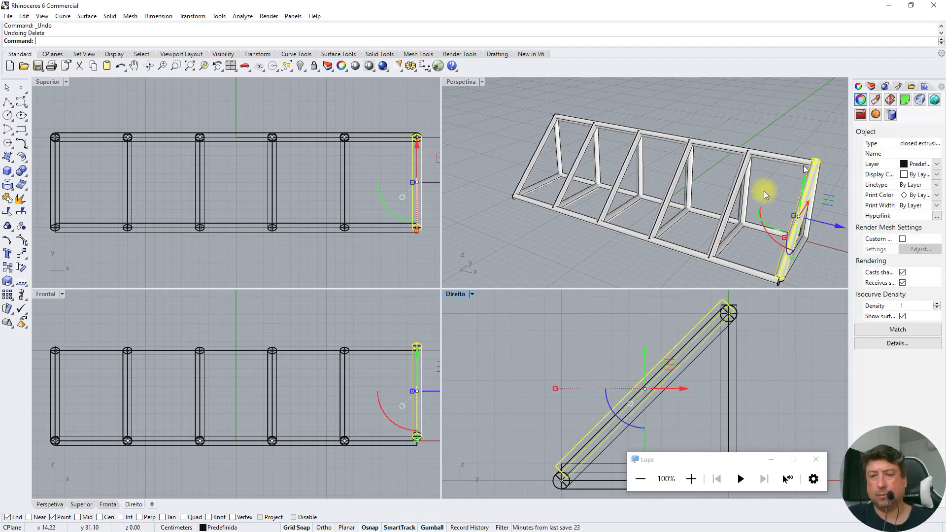
click(8, 89)
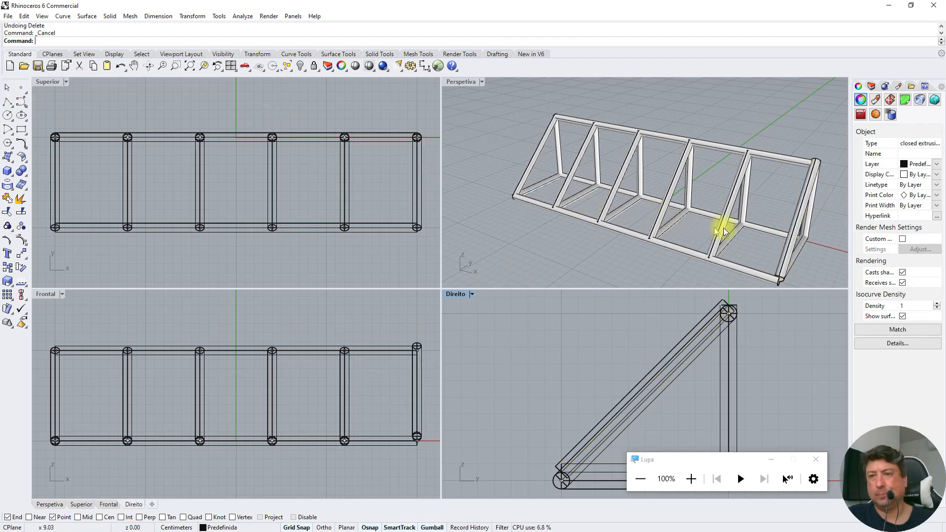
click(716, 308)
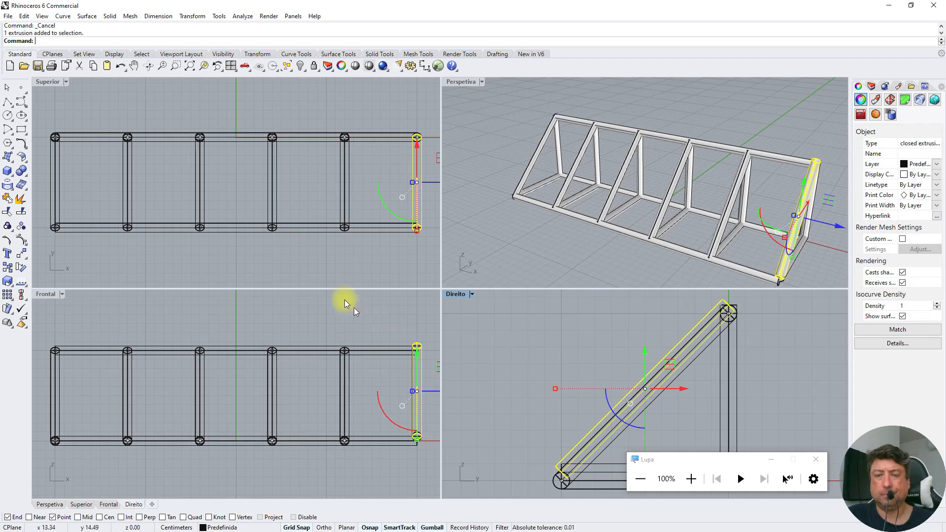
click(17, 257)
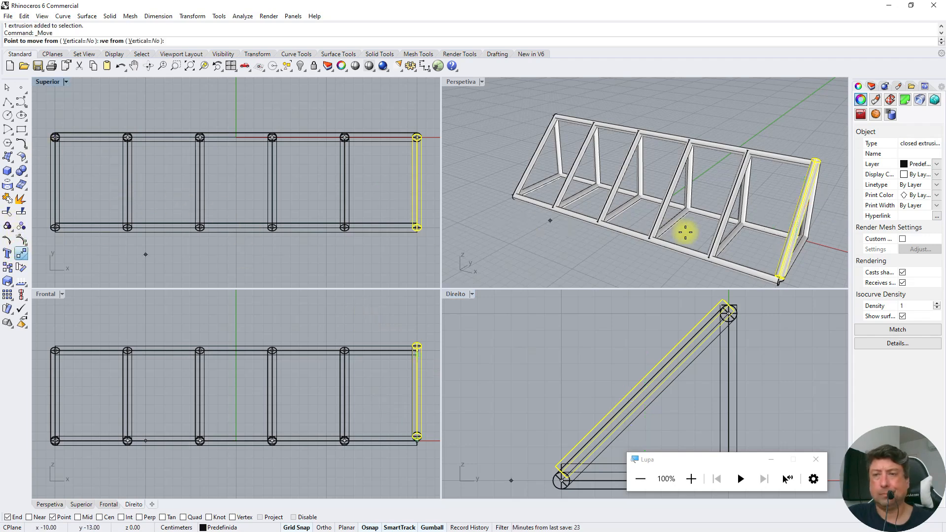
scroll(819, 253, up, 2)
middle_click(726, 256)
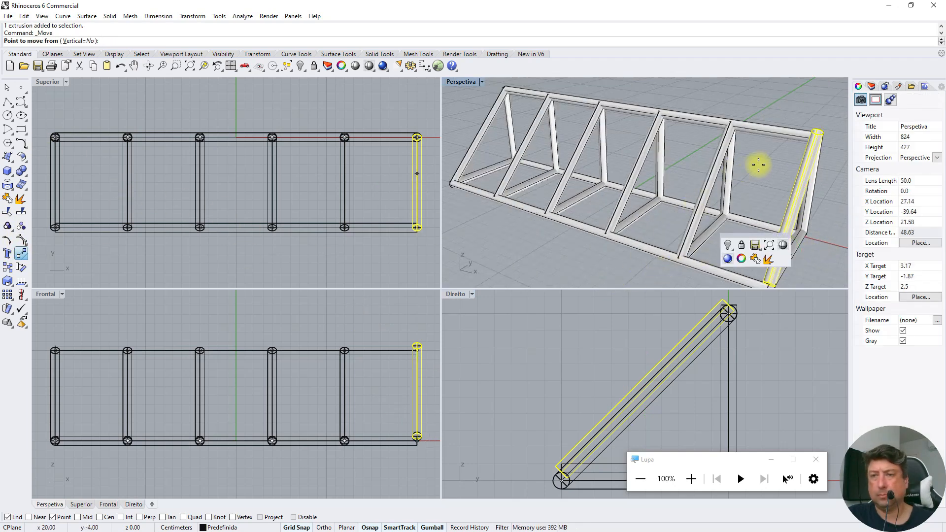
right_drag(742, 129, 735, 117)
scroll(794, 156, up, 3)
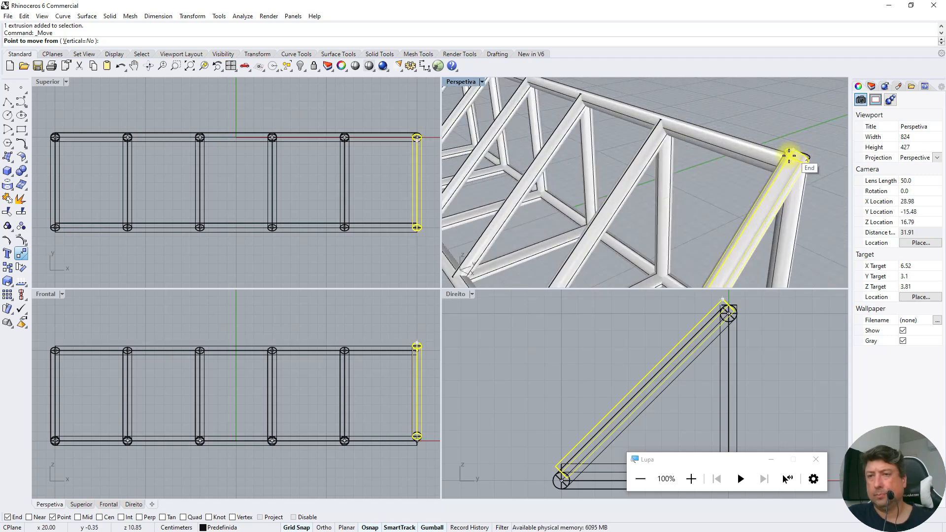
click(789, 157)
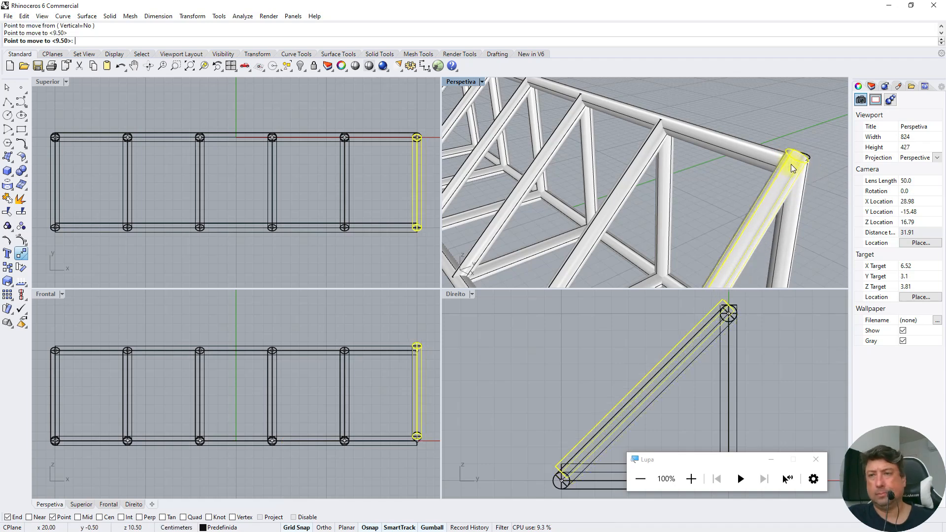
click(791, 164)
key(Delete)
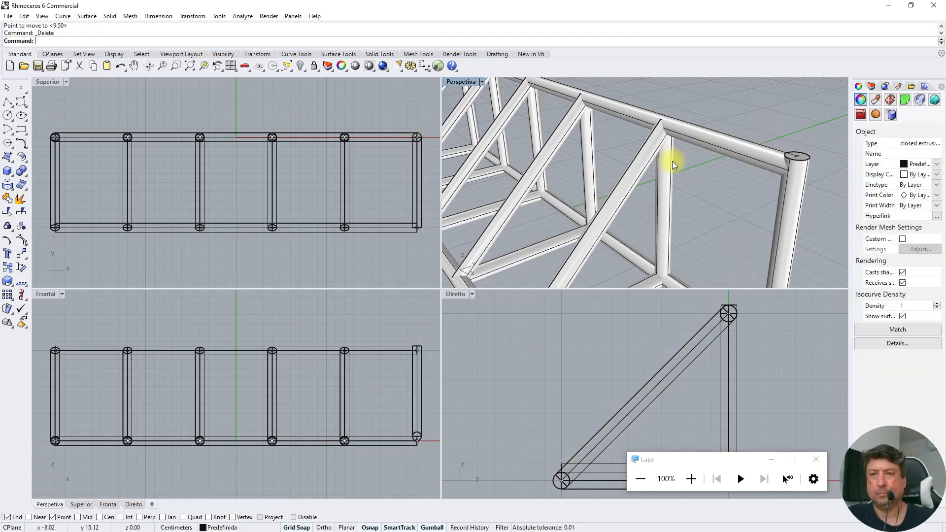
Copy the diagonal pipe of the neighbouring x 12 frame 8 cm along the truss to the x 20 end frame, then deselect
click(645, 182)
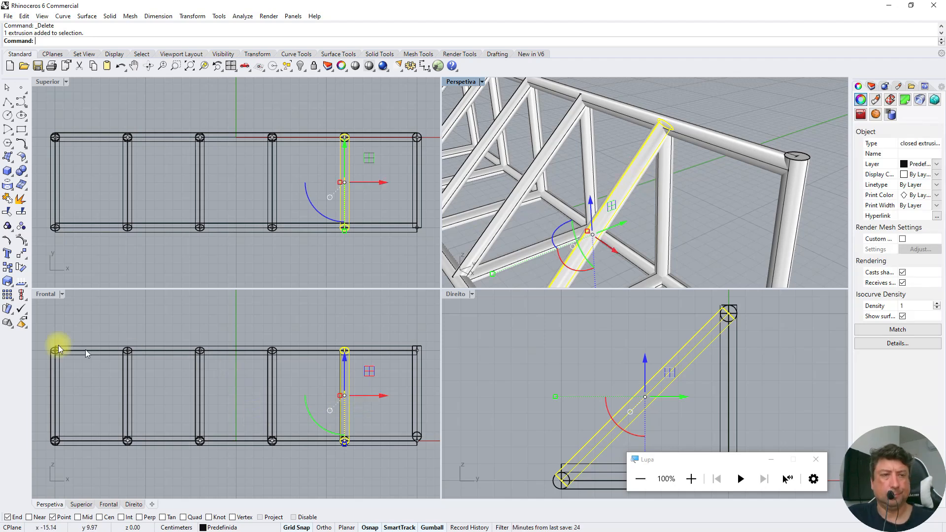
click(7, 267)
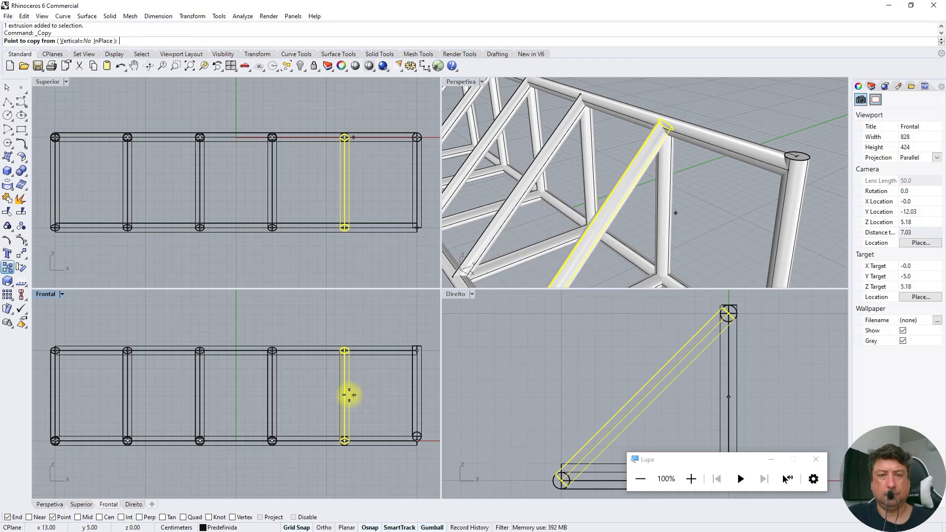
click(346, 394)
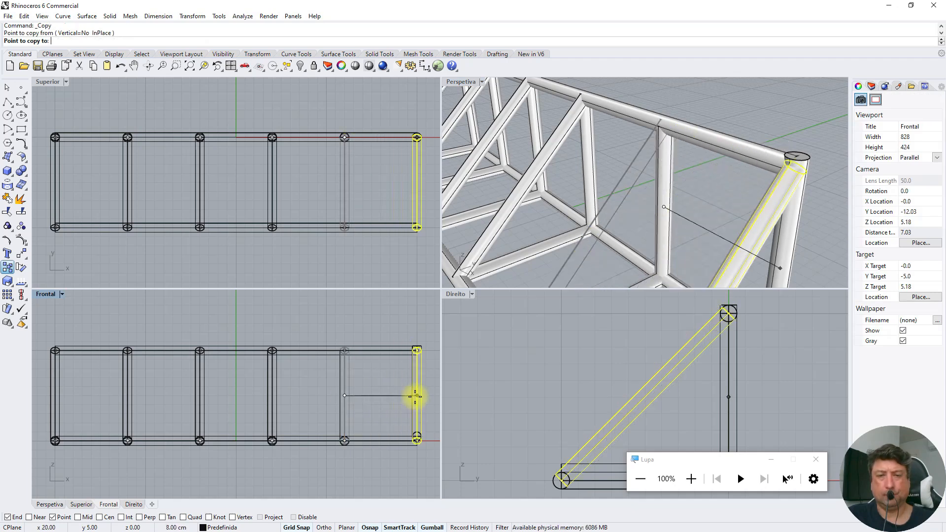
click(415, 396)
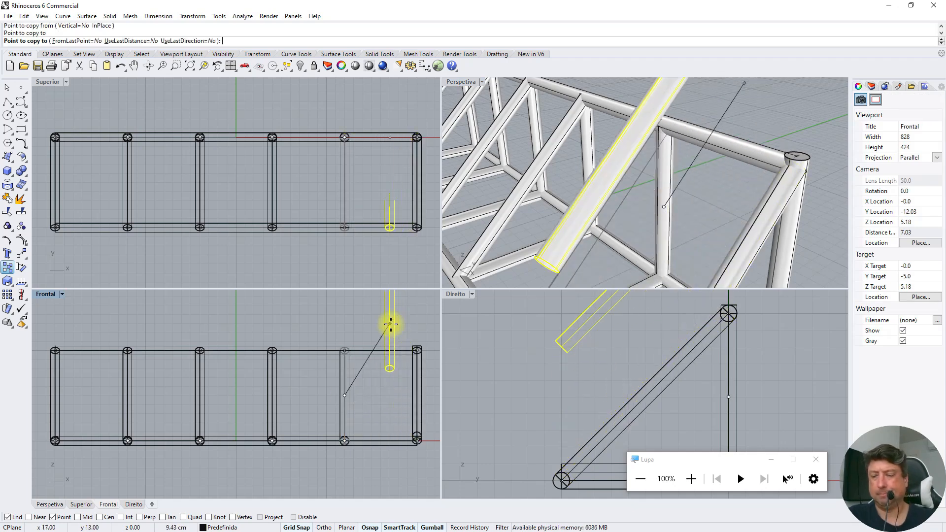
key(Return)
scroll(682, 168, down, 5)
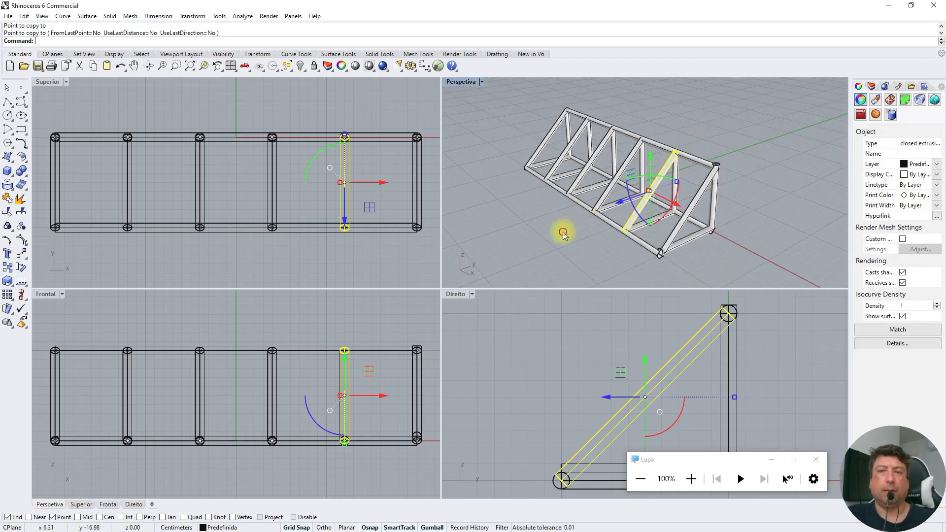
click(502, 232)
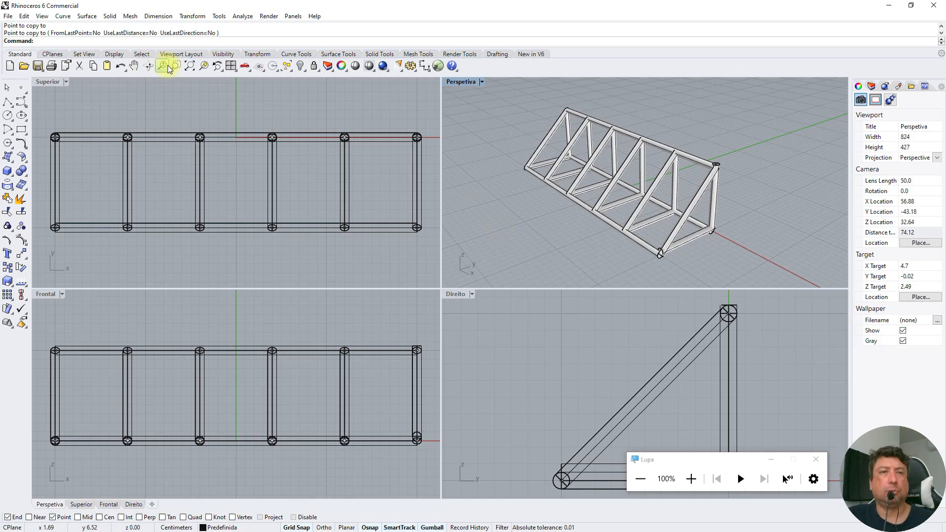
click(148, 66)
drag(571, 189, 598, 197)
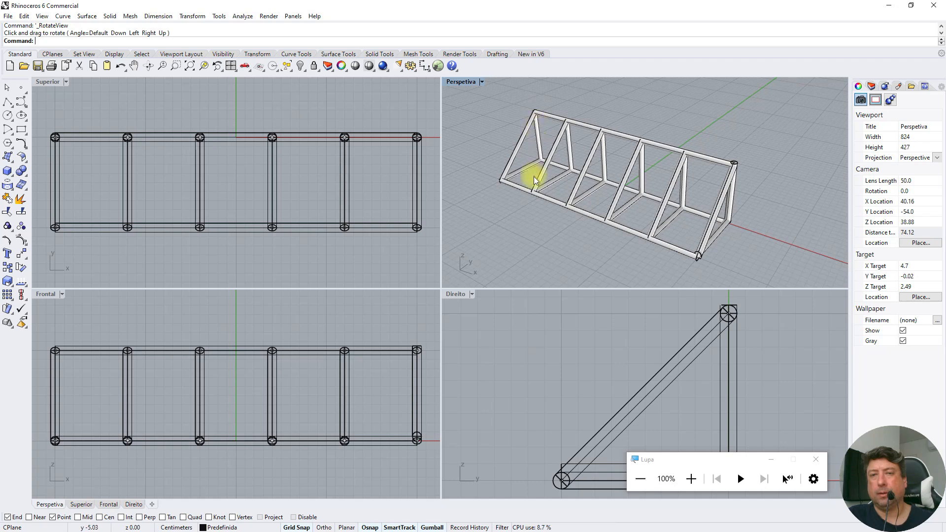
click(8, 104)
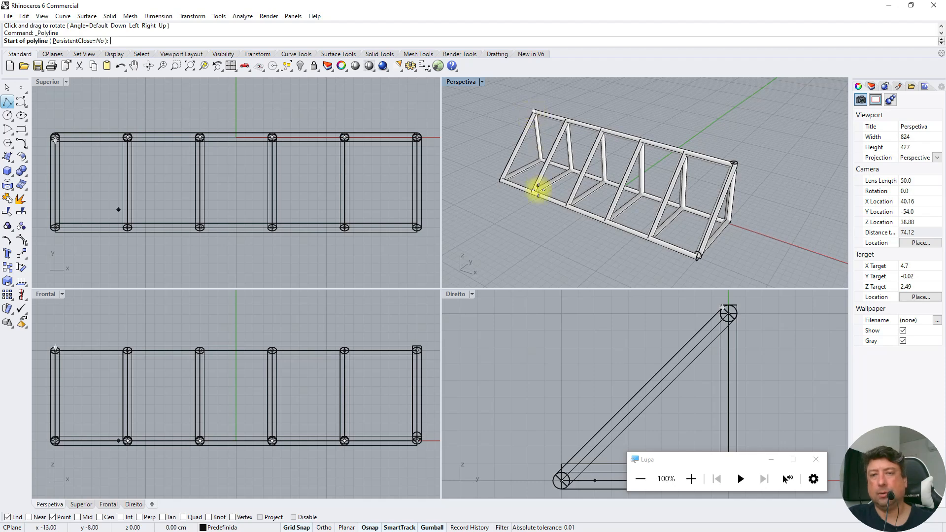
scroll(537, 117, up, 3)
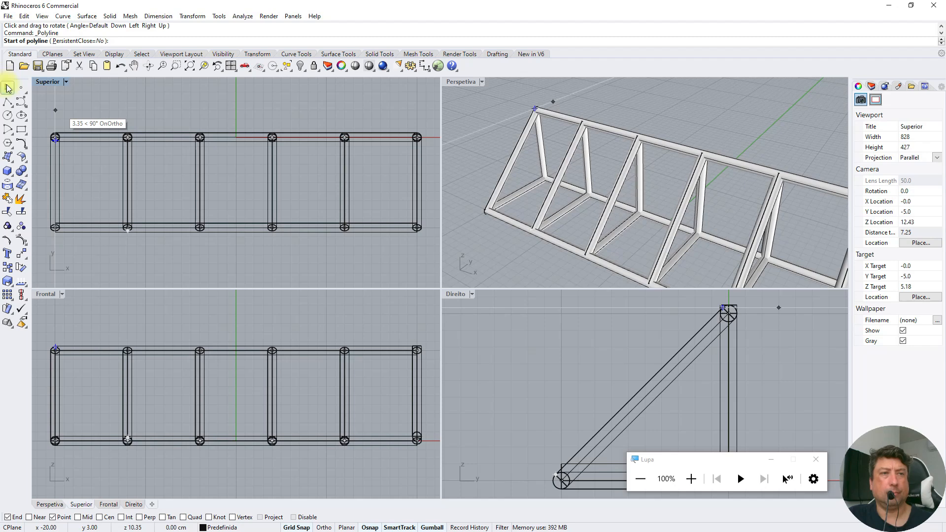
click(6, 87)
click(564, 117)
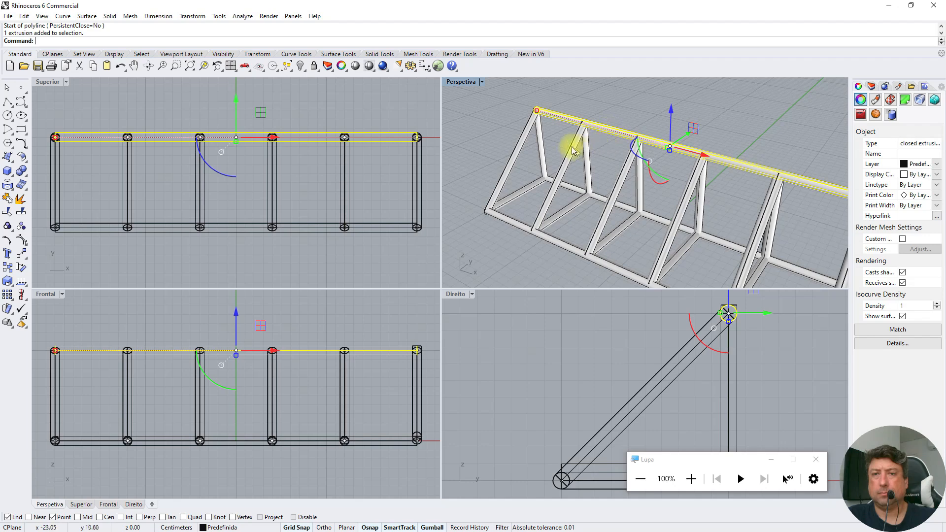
key(Escape)
scroll(483, 166, down, 4)
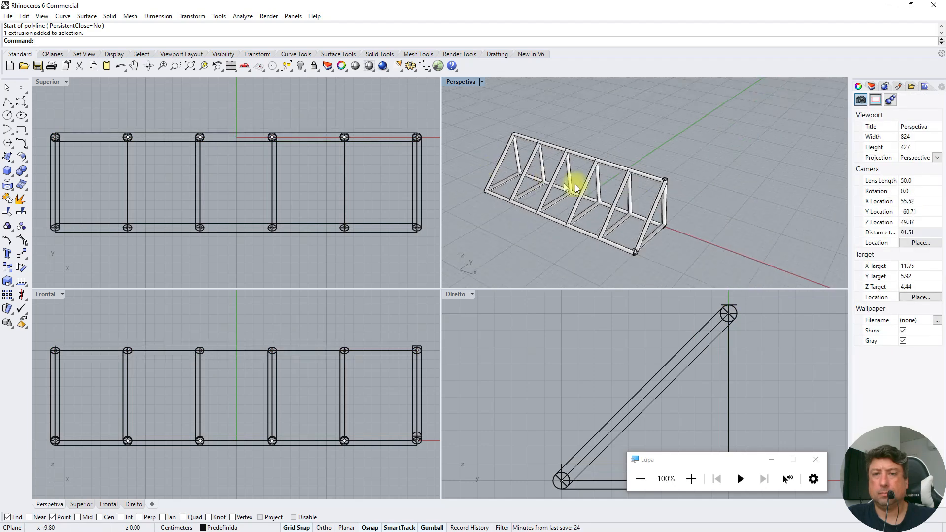
Delete all the pipes of the end frame at x 20, keeping the three long pipes
click(650, 217)
key(Delete)
click(664, 198)
key(Delete)
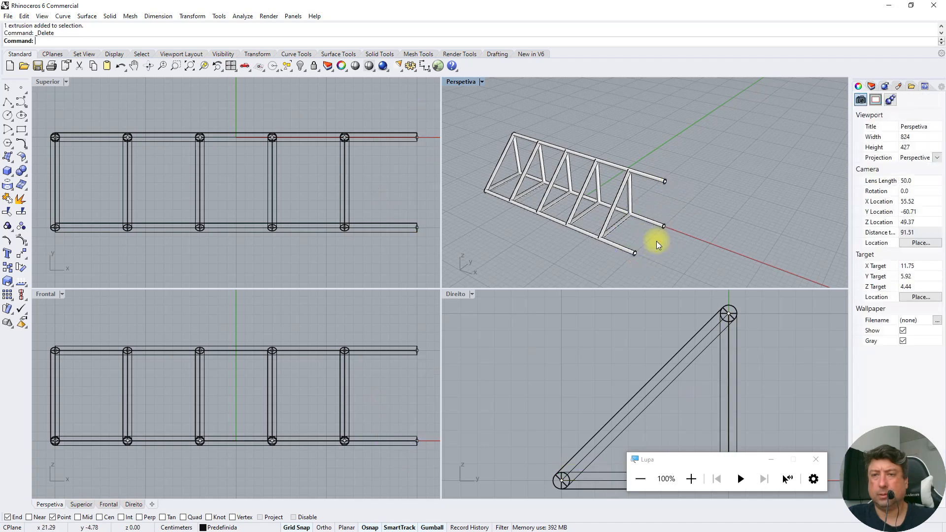
Delete the second frame at x -12, removing its diagonal, vertical and bottom pipes along with their centre lines
scroll(652, 214, up, 3)
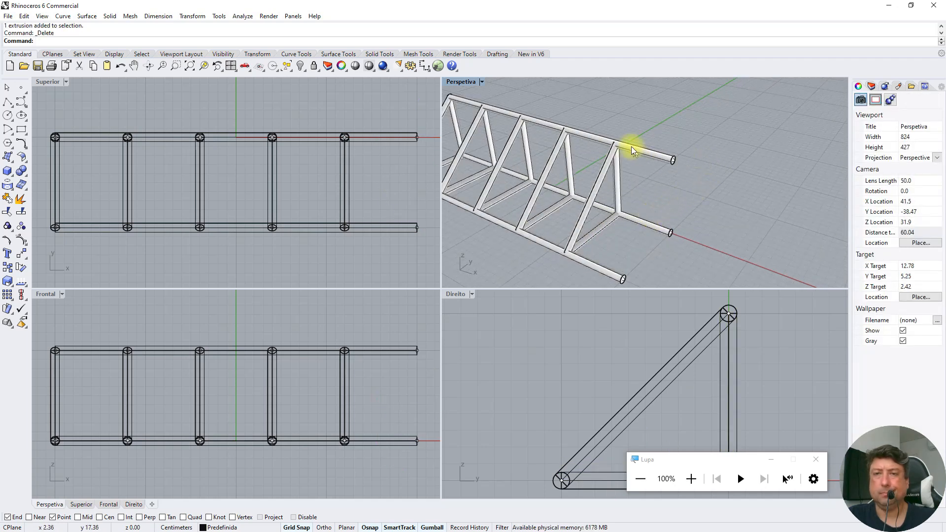
scroll(665, 147, down, 3)
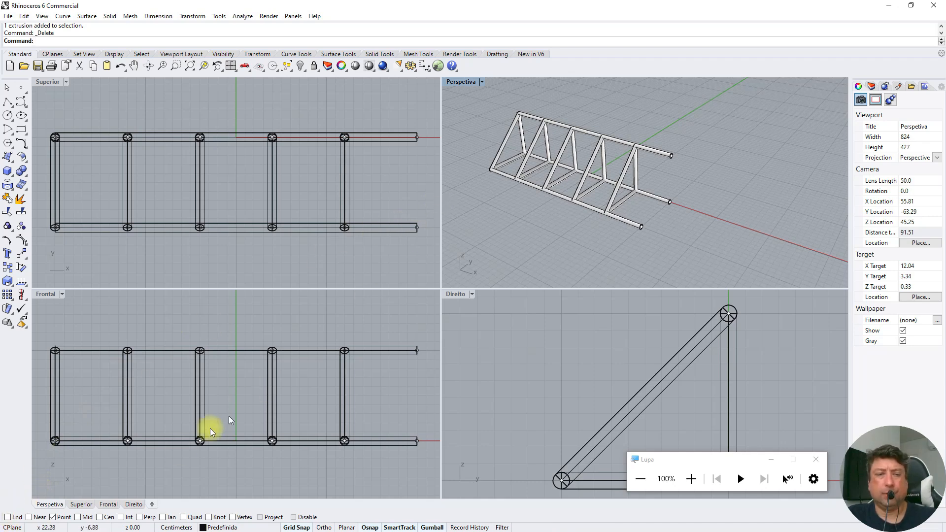
scroll(513, 143, up, 4)
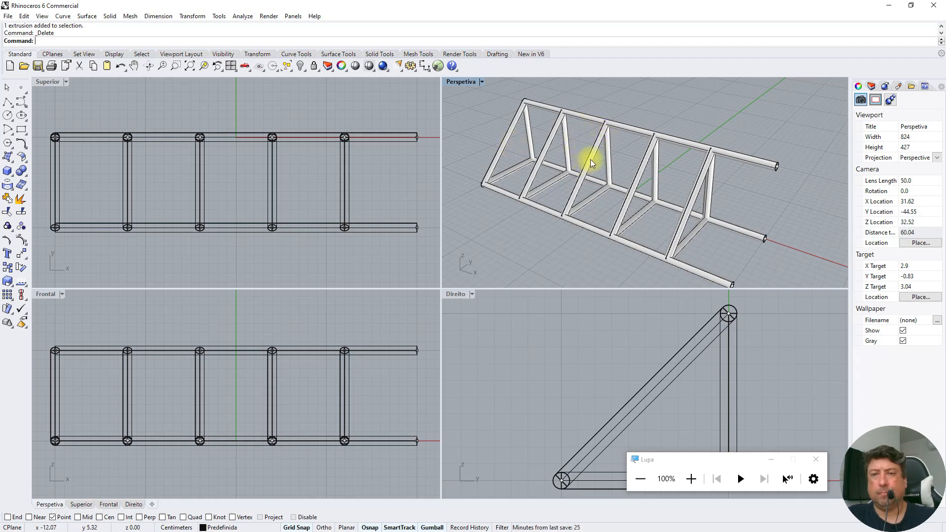
click(546, 154)
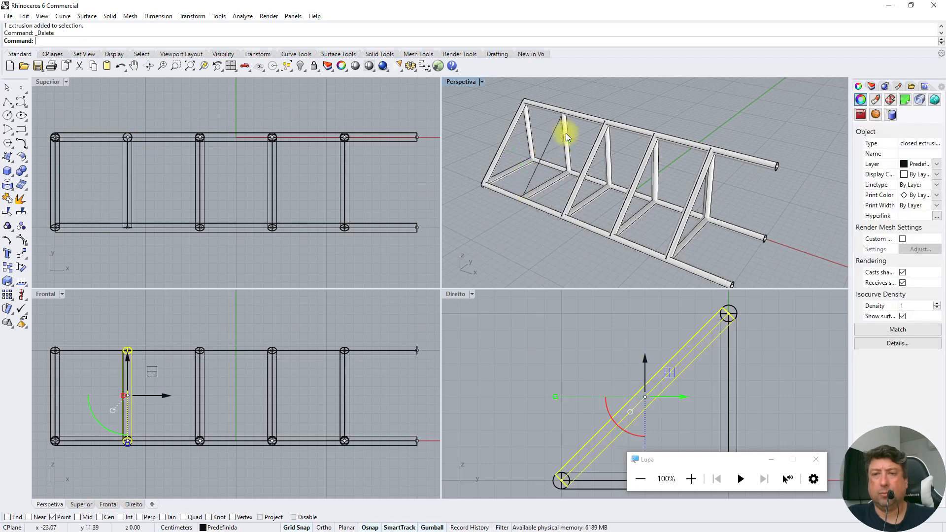
key(Delete)
click(553, 133)
key(Delete)
click(566, 153)
key(Delete)
click(559, 180)
key(Delete)
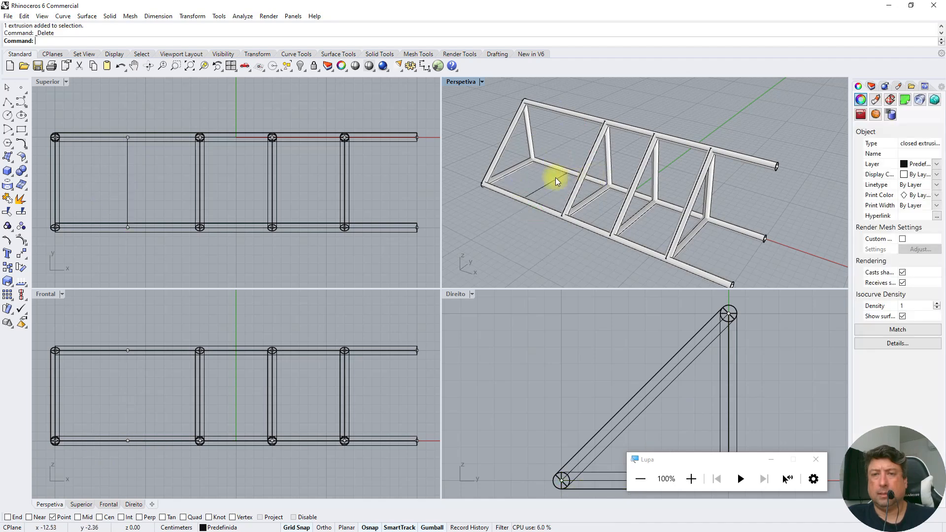
click(556, 182)
key(Delete)
Delete the remaining vertical and bottom pipes of the fourth frame at x 4
click(656, 156)
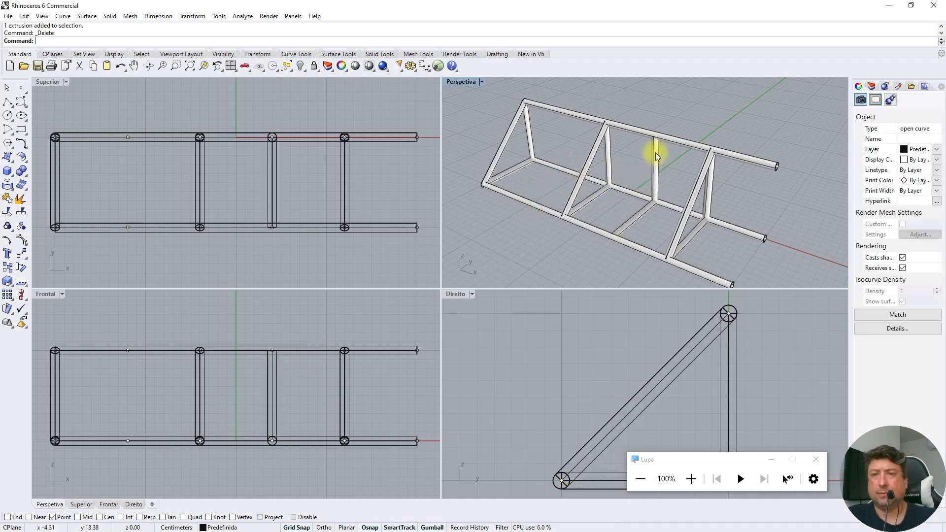
key(Delete)
click(635, 213)
key(Delete)
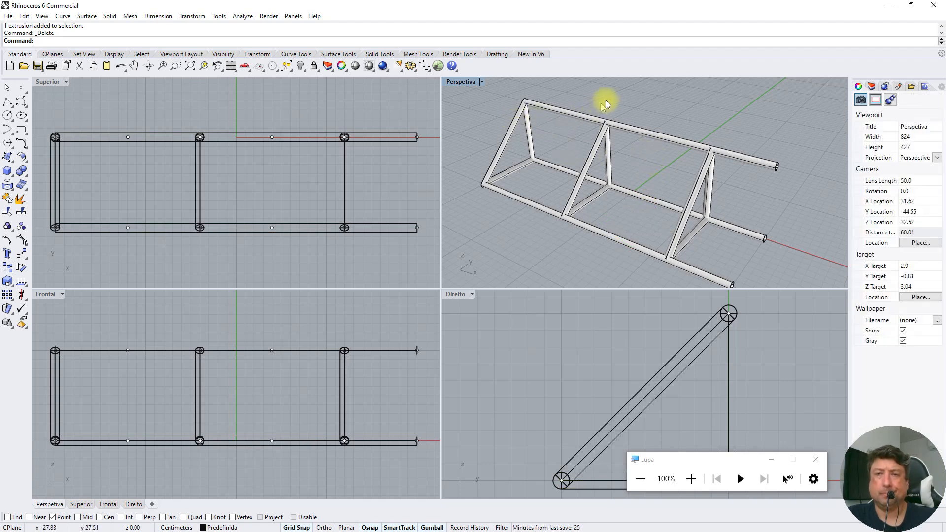
Draw a line across the sloped face from the x -20 frame's upper node to the x -4 frame's lower front node
click(12, 109)
click(28, 107)
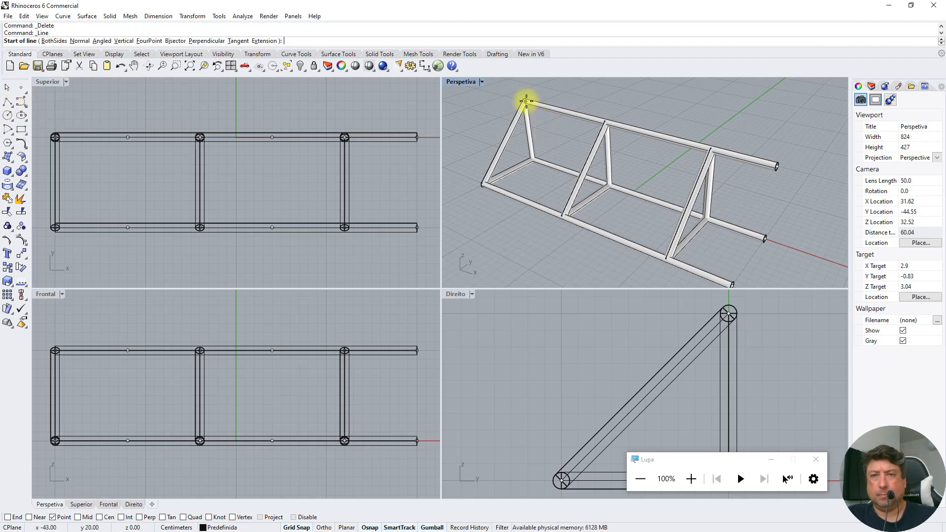
scroll(526, 101, up, 5)
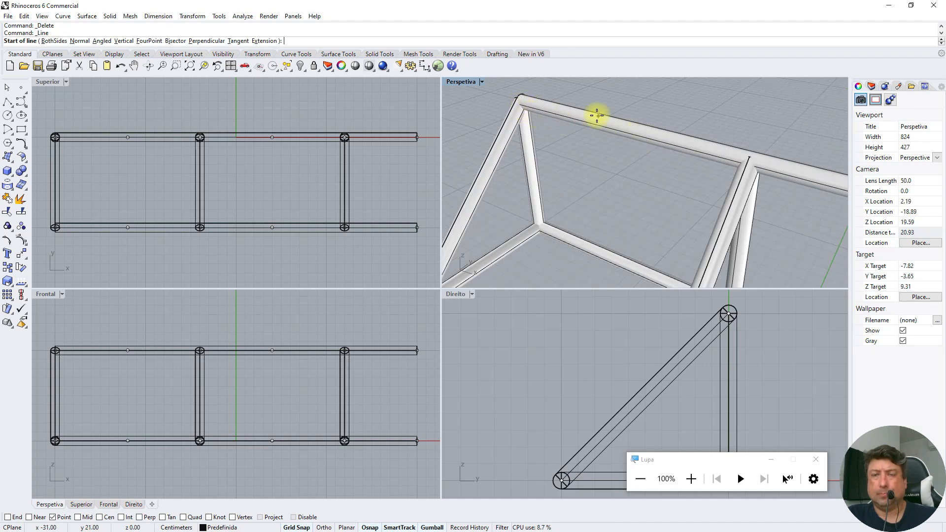
scroll(598, 114, down, 2)
click(48, 357)
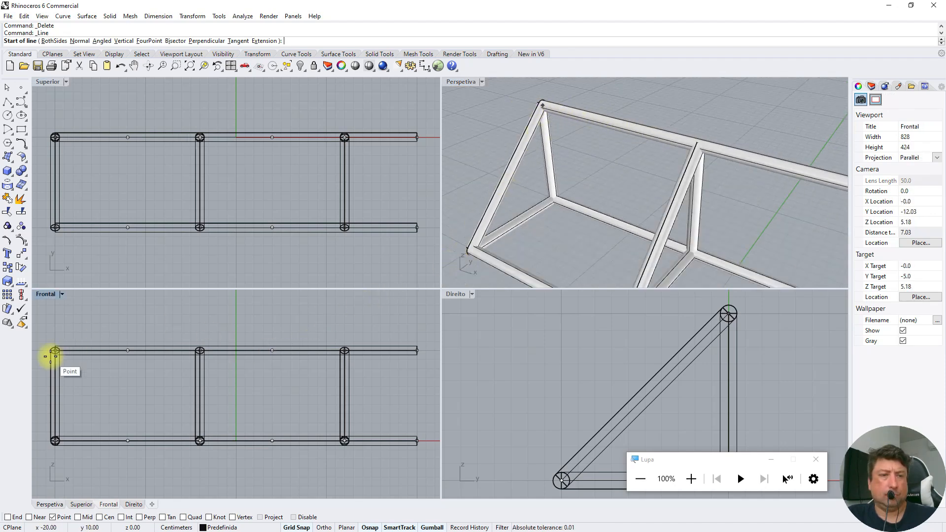
click(51, 353)
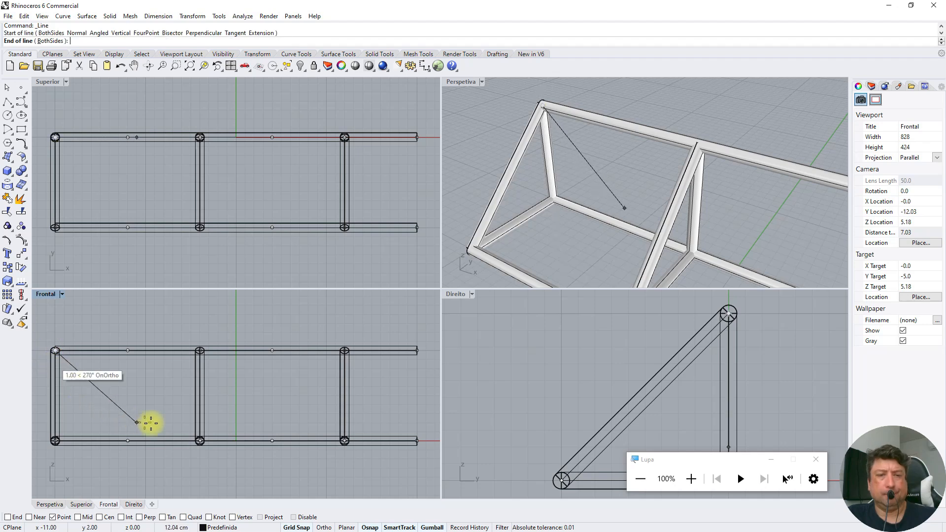
click(197, 440)
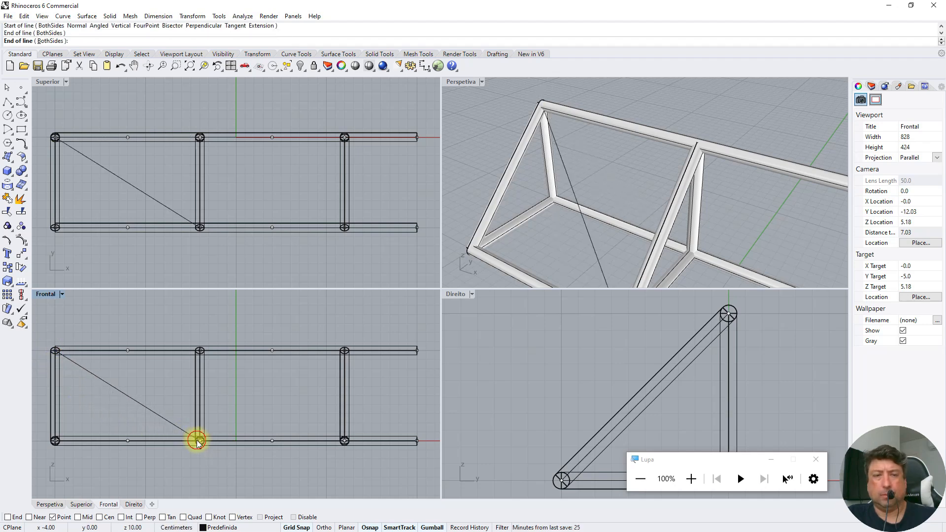
Draw a second brace line from the x -4 frame's lower front node up to the x 12 frame's upper node
right_click(261, 386)
click(198, 440)
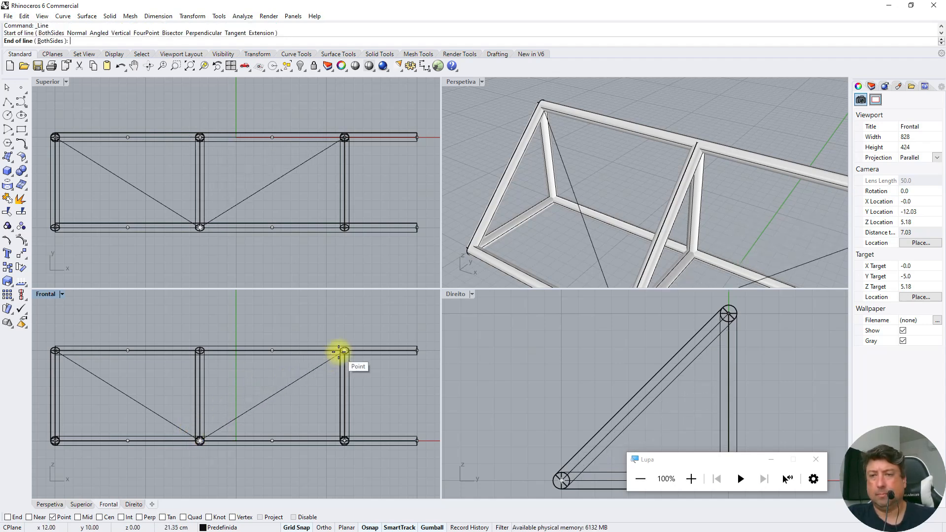
click(338, 352)
right_click(327, 321)
right_drag(518, 169, 504, 173)
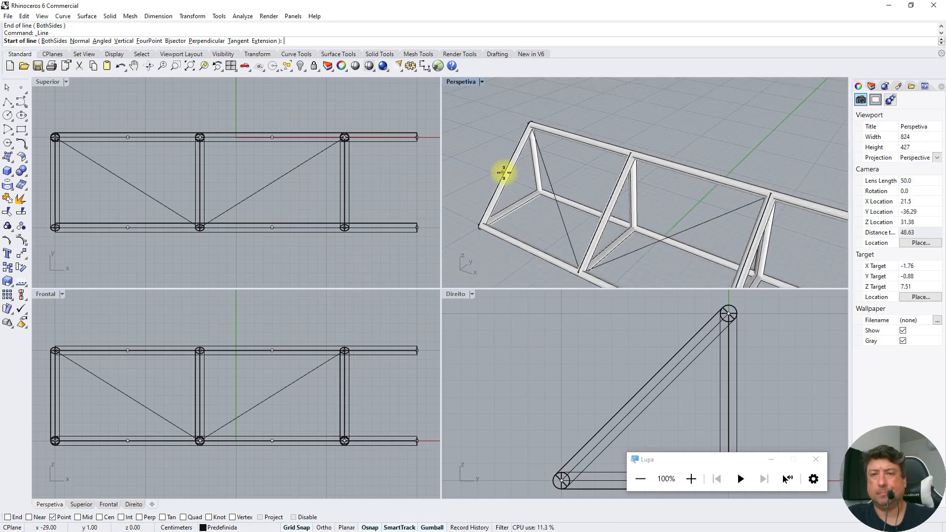
scroll(503, 173, down, 4)
key(Escape)
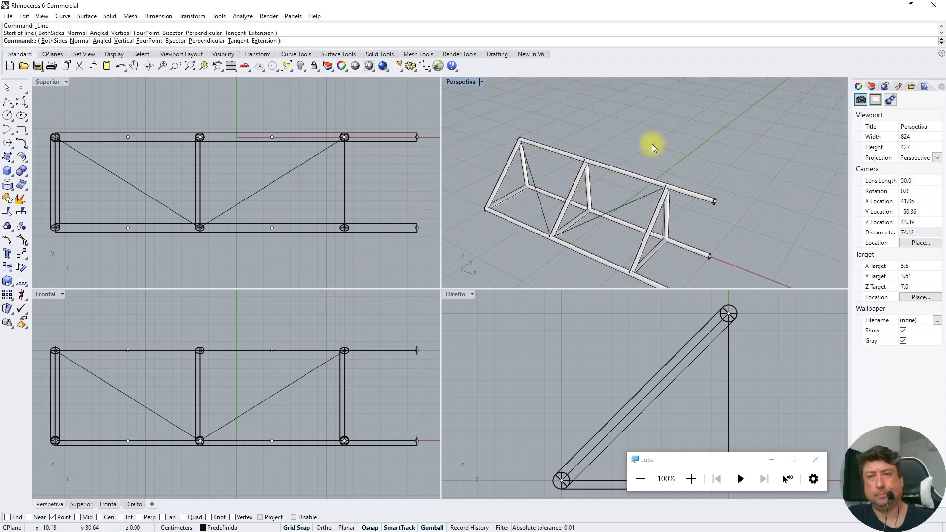
click(650, 193)
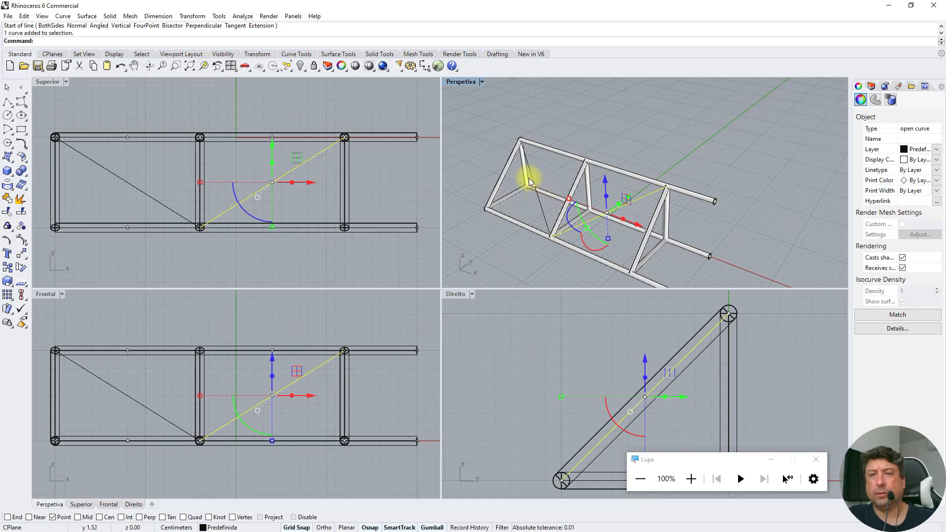
click(628, 138)
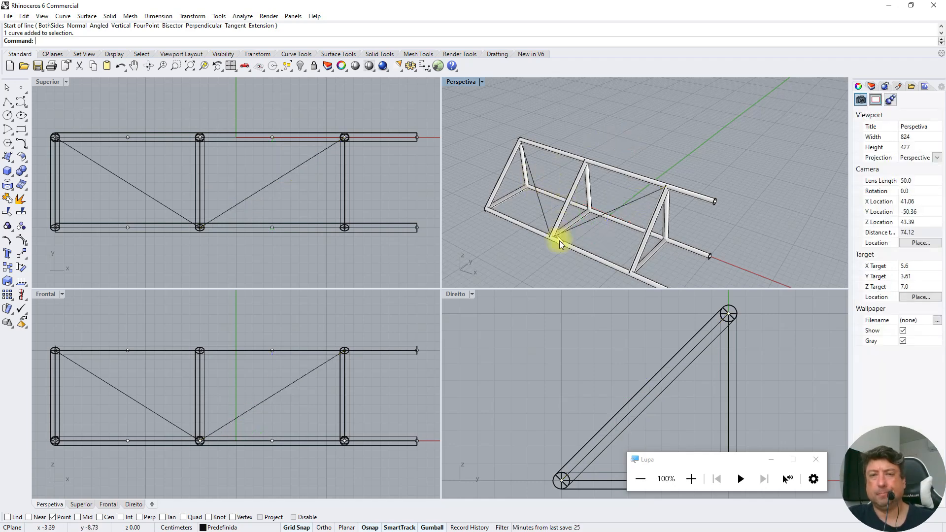
right_drag(601, 239, 552, 246)
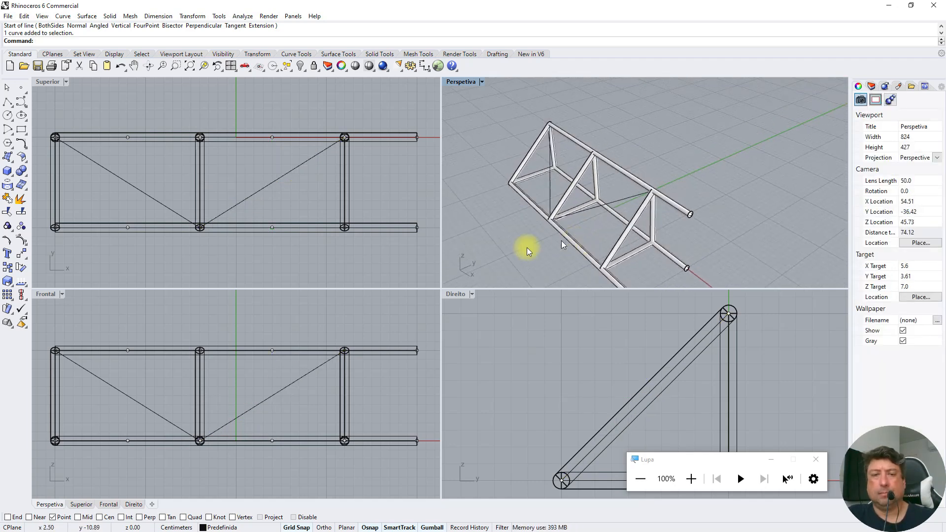
click(10, 106)
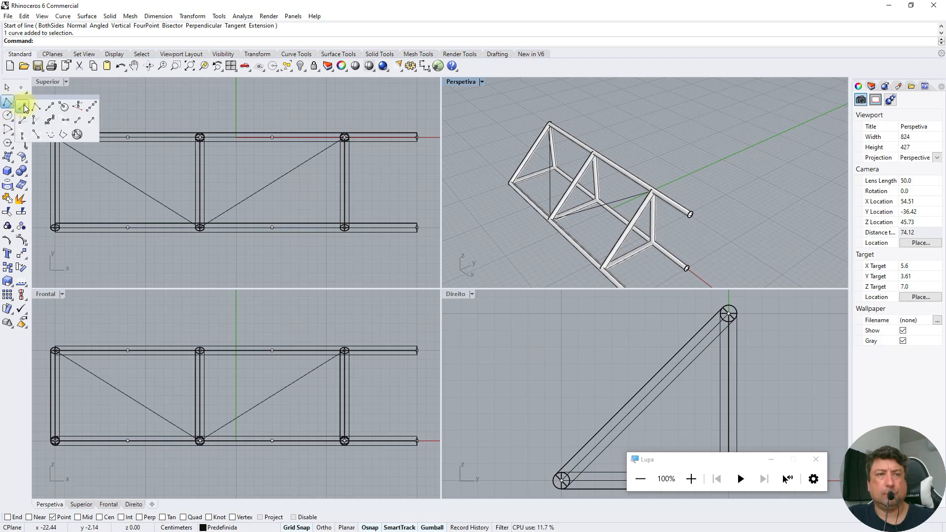
click(24, 107)
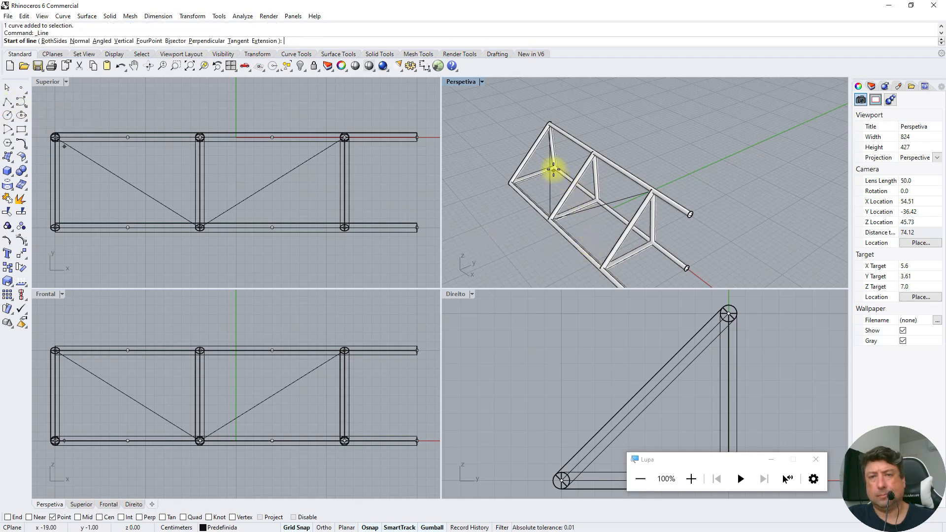
scroll(555, 167, up, 1)
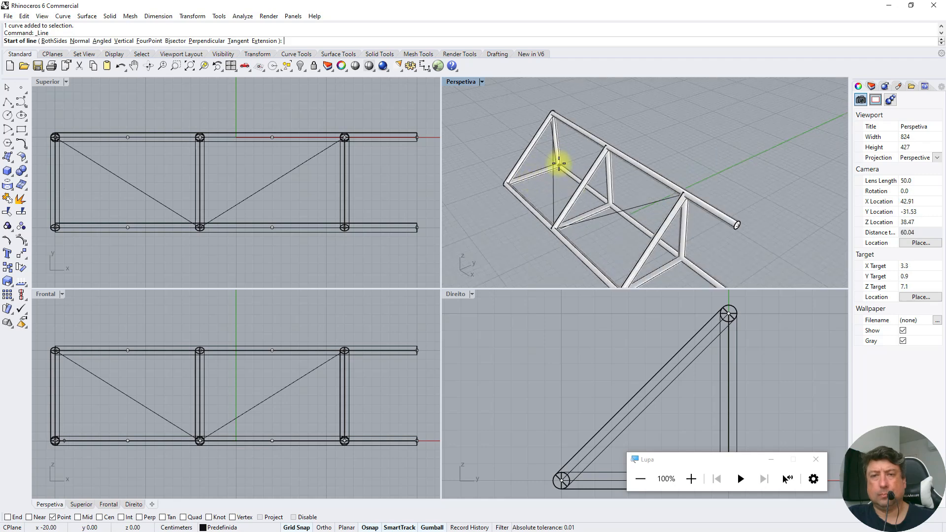
scroll(560, 161, up, 2)
scroll(560, 167, up, 3)
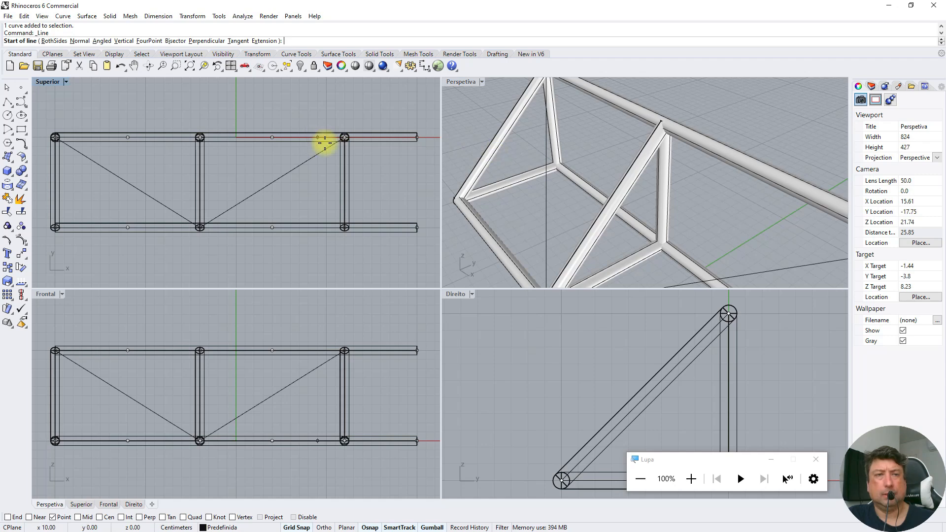
click(8, 87)
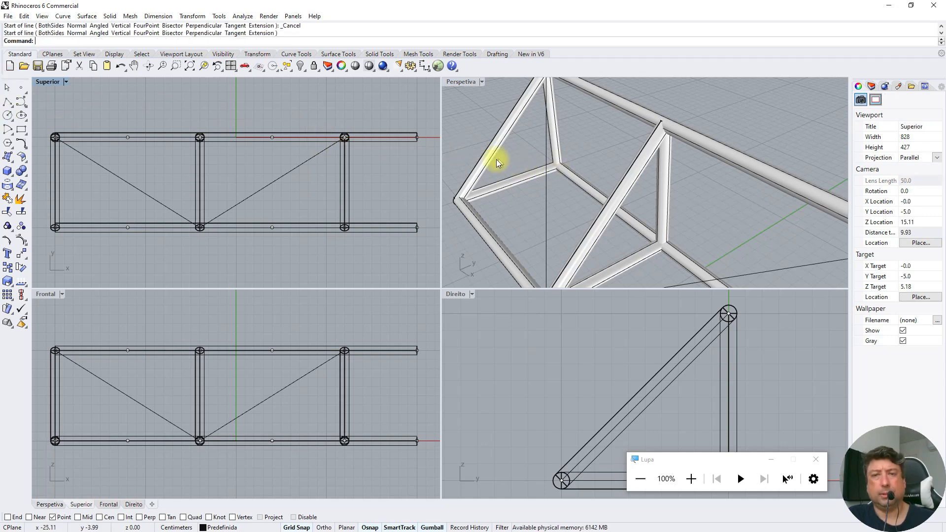
Hide all pipes of the truss, the three longitudinal ones and those of the three frames, leaving only lines and points
click(521, 174)
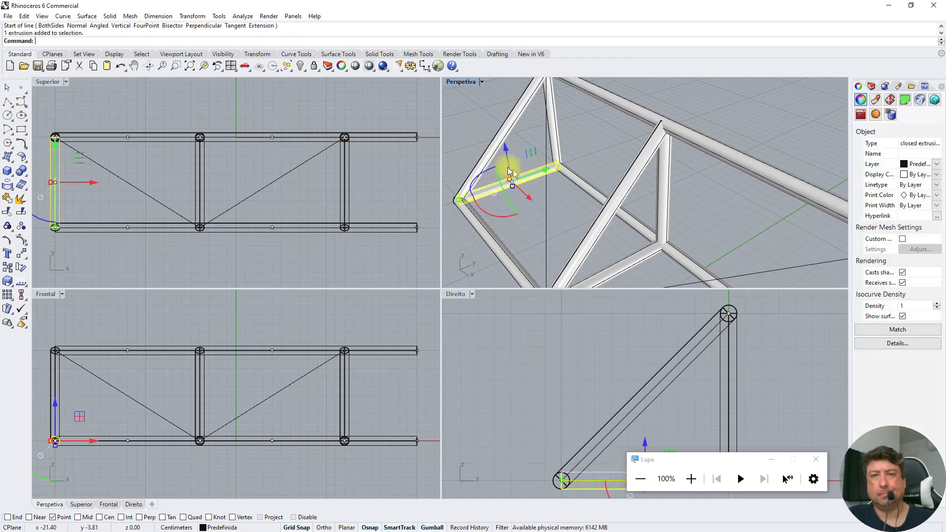
click(508, 121)
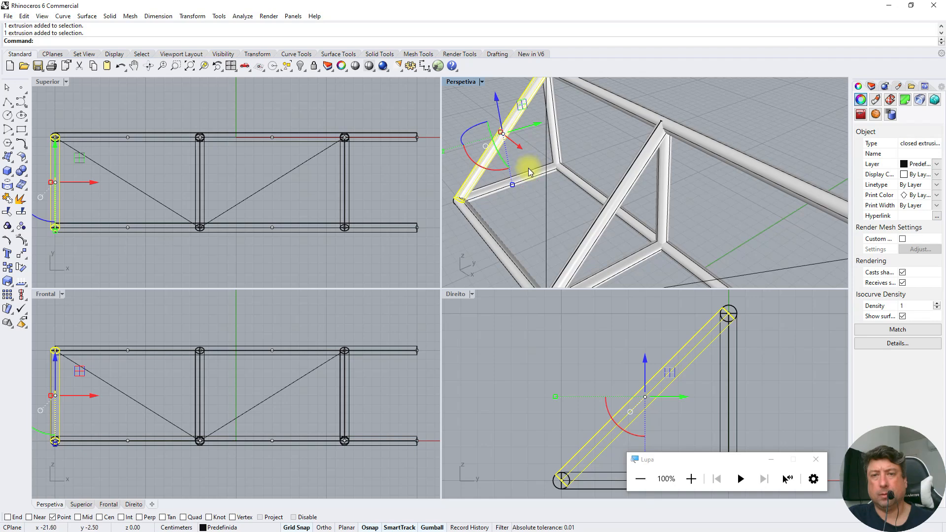
scroll(595, 143, down, 3)
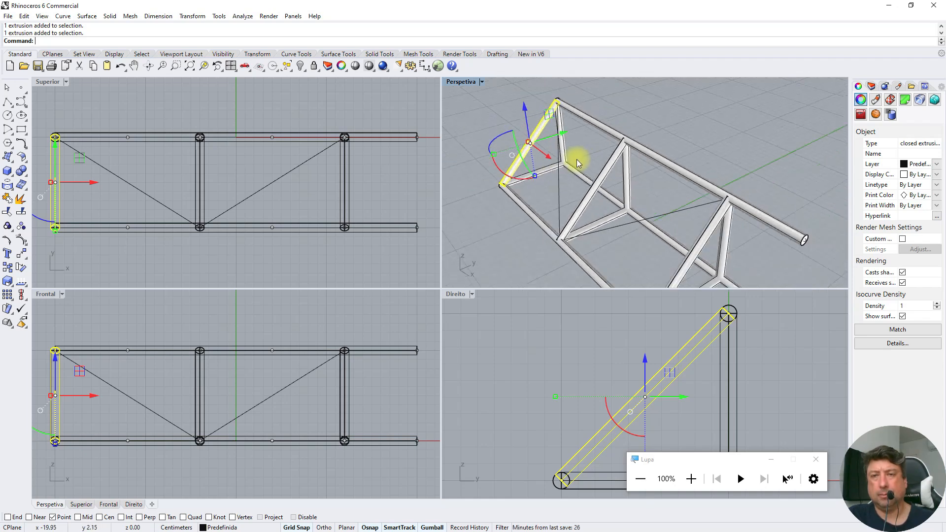
click(590, 120)
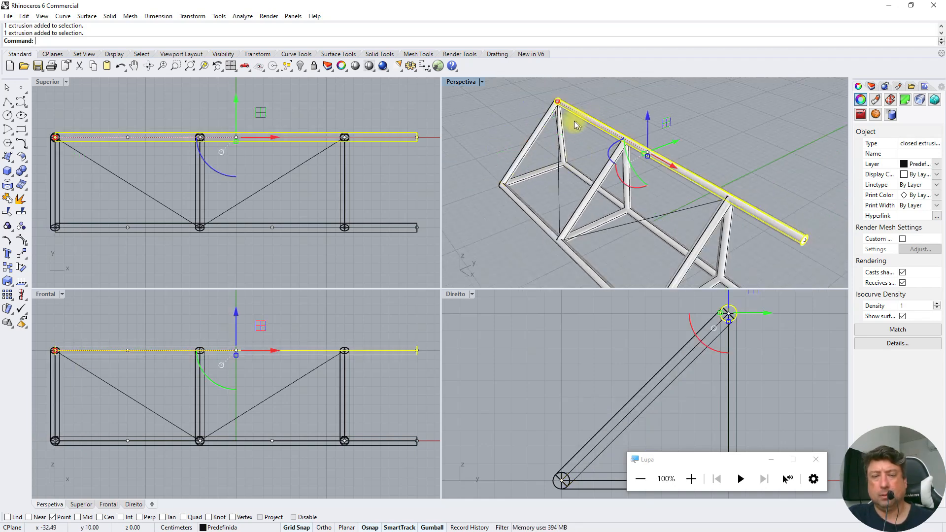
shift+click(544, 124)
shift+click(535, 173)
shift+click(561, 144)
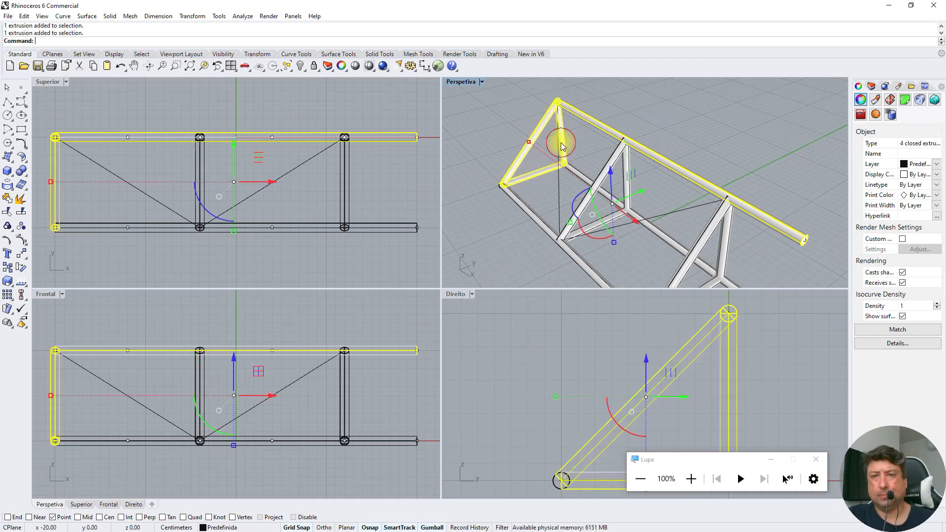
shift+click(567, 194)
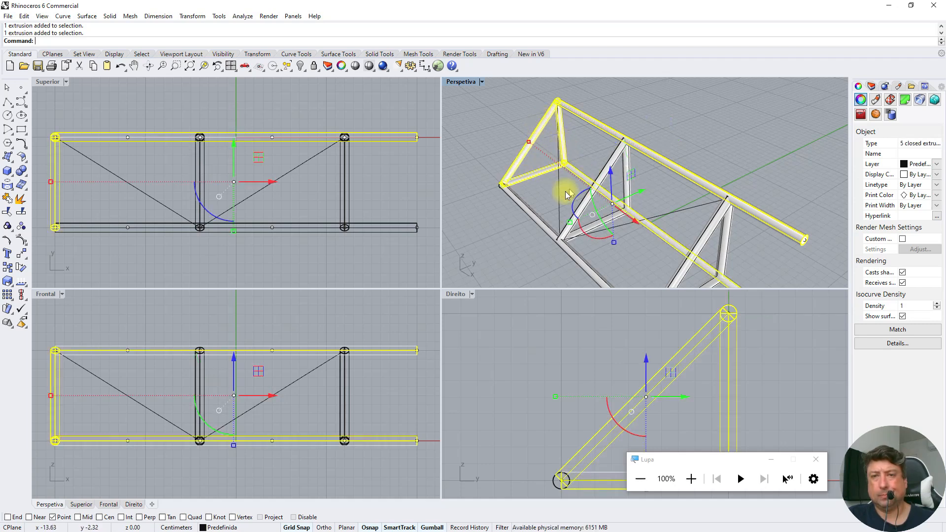
shift+click(524, 207)
shift+click(618, 158)
shift+click(625, 167)
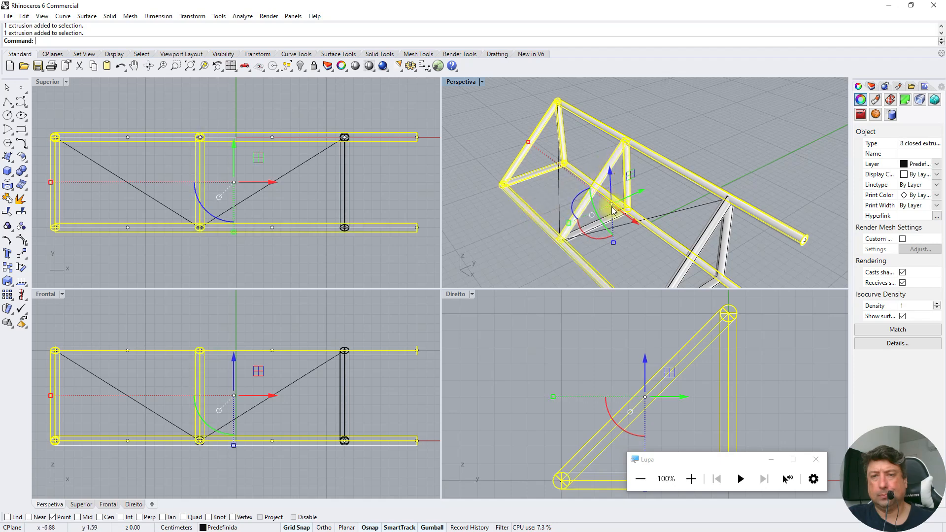
shift+click(699, 248)
shift+click(725, 231)
shift+click(708, 285)
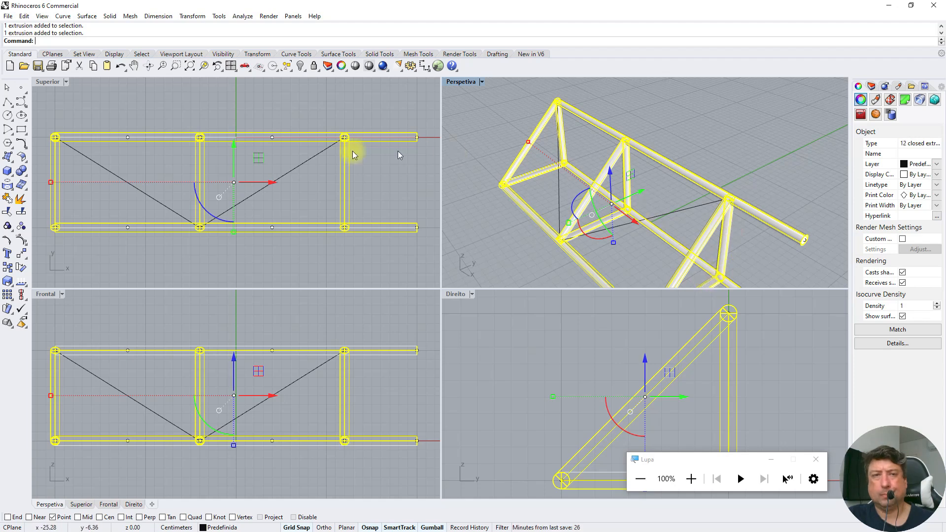
click(300, 66)
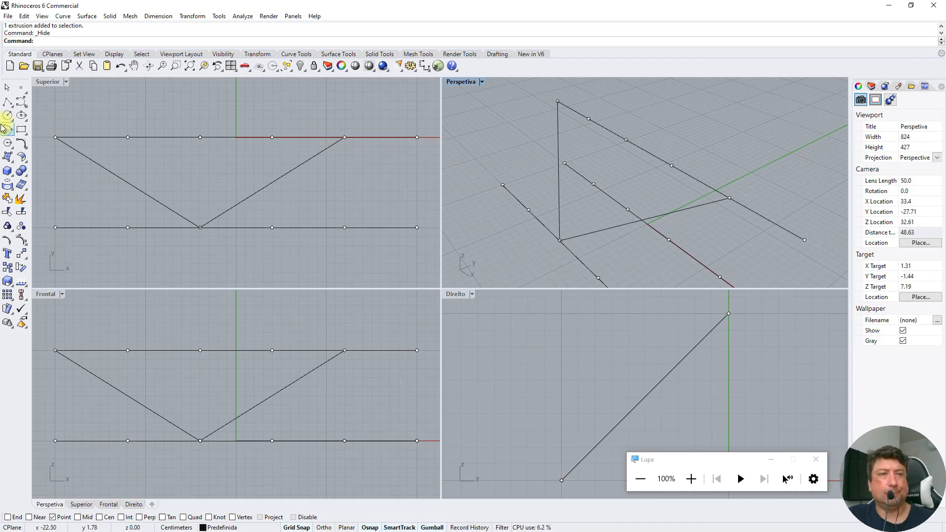
Draw a bottom-face brace line from the x -20 frame's lower rear node to the x -4 lower front node
click(12, 106)
click(36, 105)
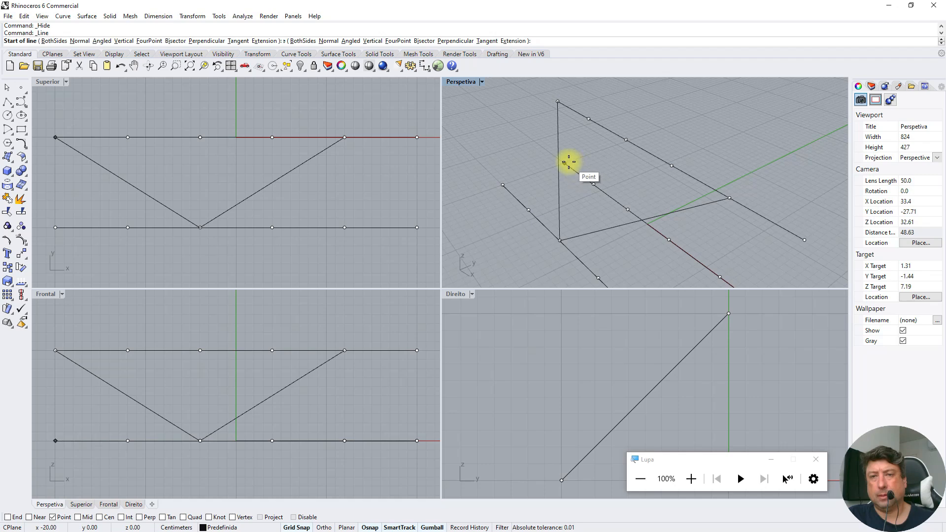
click(566, 163)
click(561, 236)
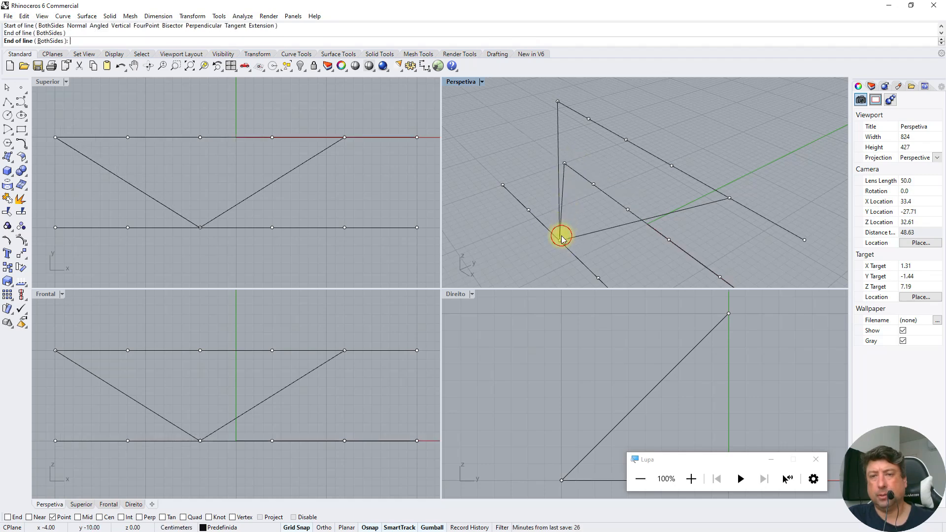
Draw a second bottom-face brace line from the x -4 lower front node to the x 12 lower rear node
key(Return)
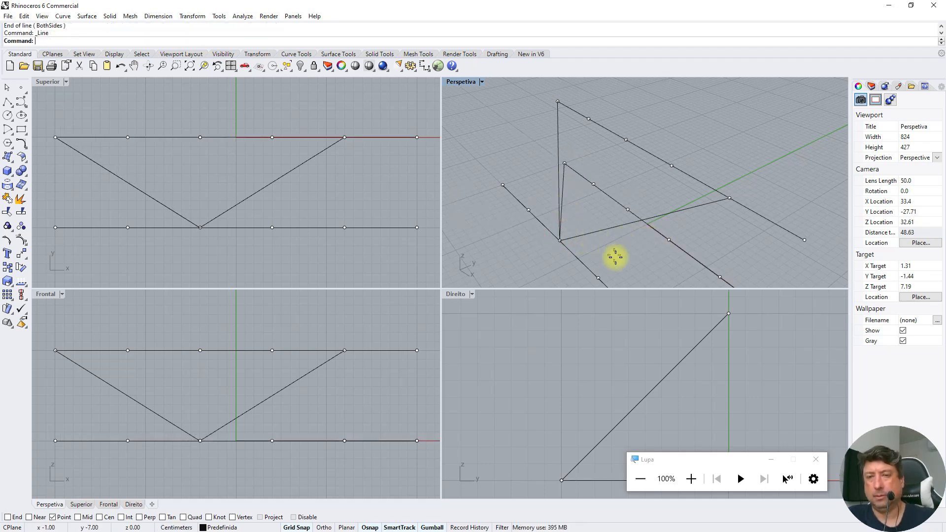
click(564, 244)
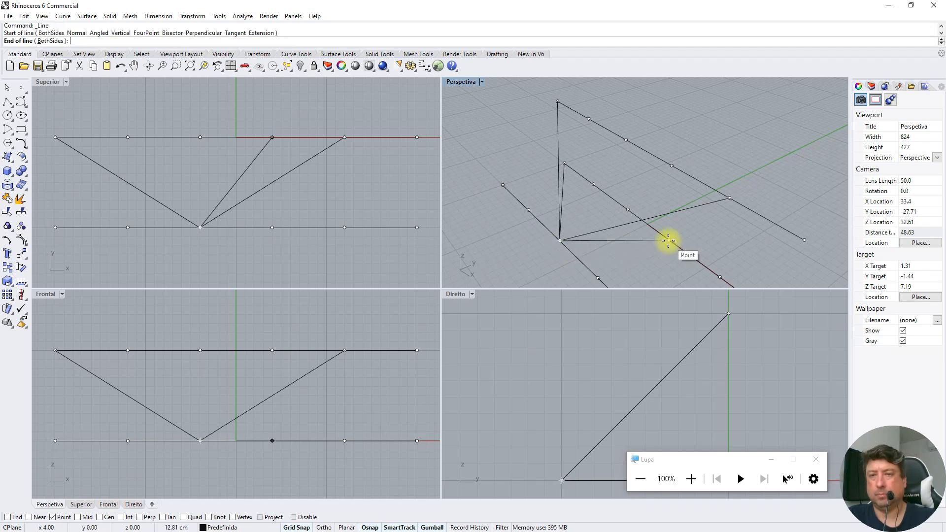
scroll(670, 241, down, 4)
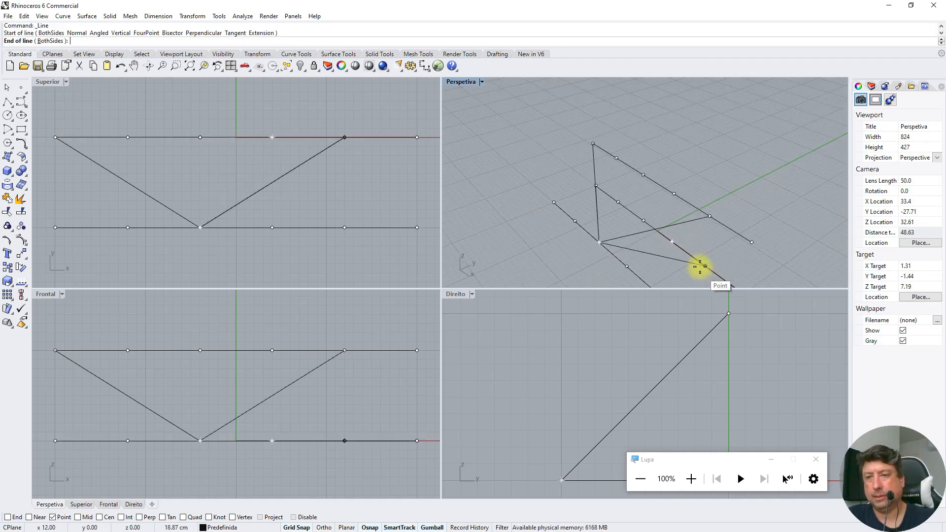
click(703, 267)
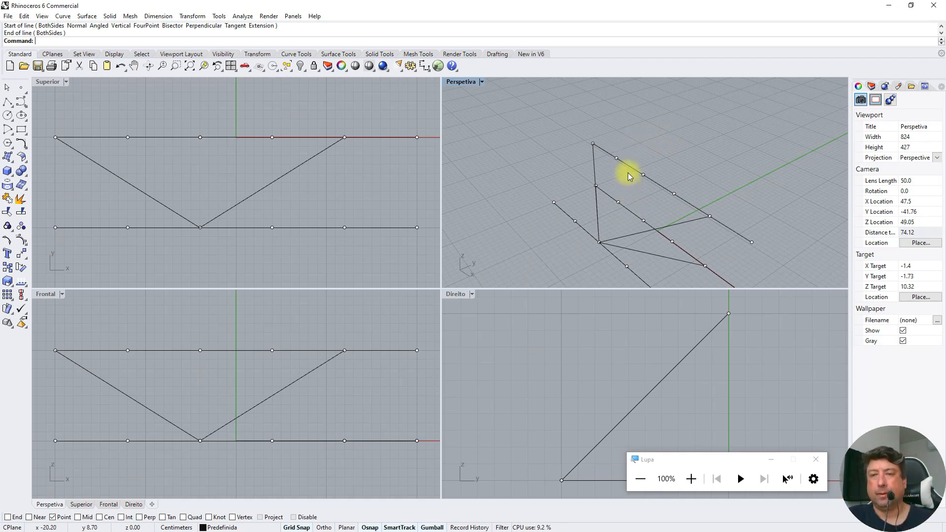
Draw a brace line on the vertical face from the x 12 upper node to the x -4 lower rear node
click(12, 106)
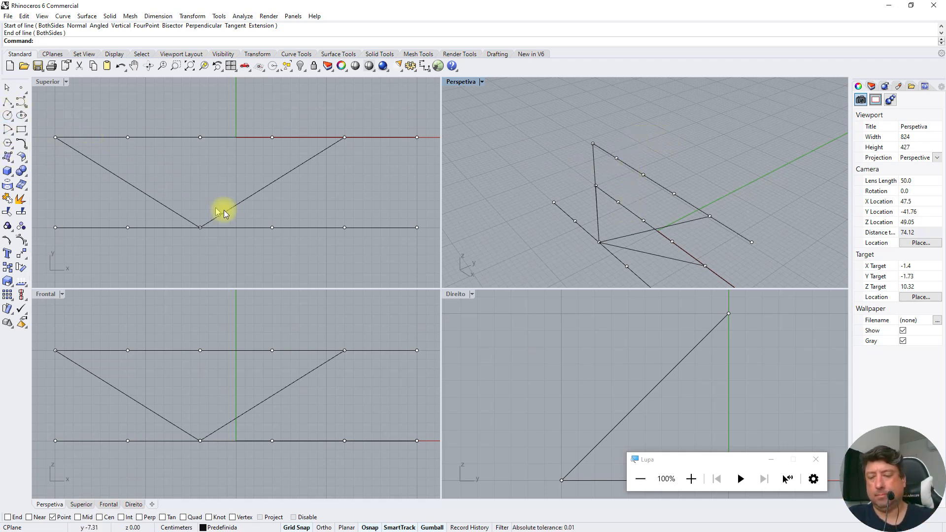
click(709, 214)
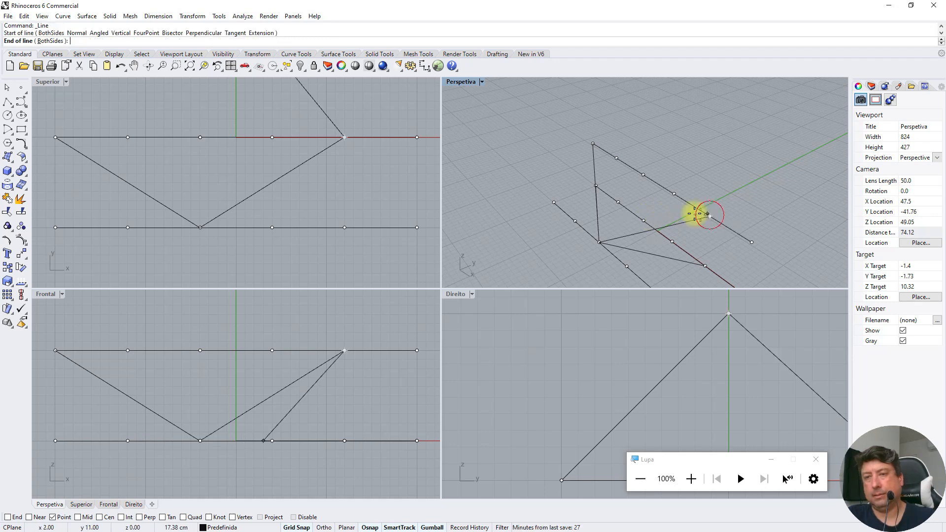
click(640, 216)
Draw another vertical-face brace line from the x -4 lower rear node up to the x -20 upper node
key(Return)
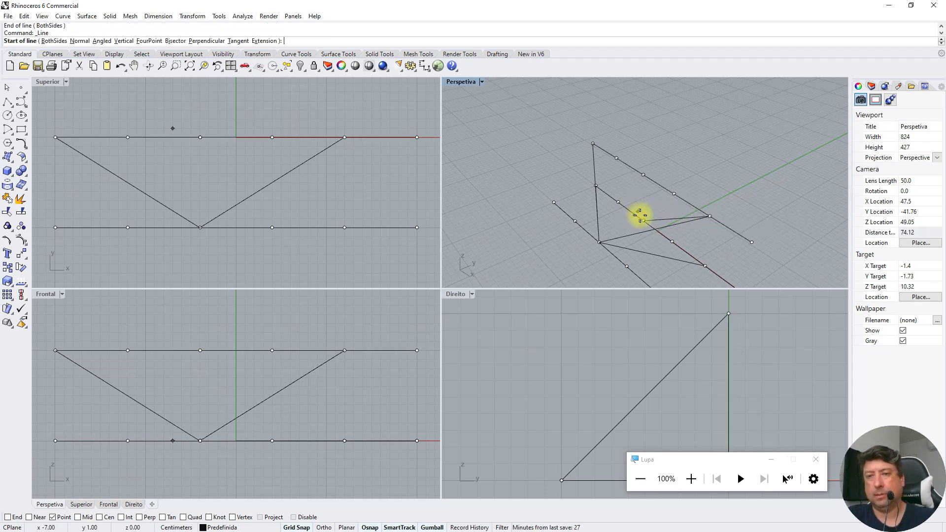
click(642, 218)
click(593, 143)
key(Return)
key(Escape)
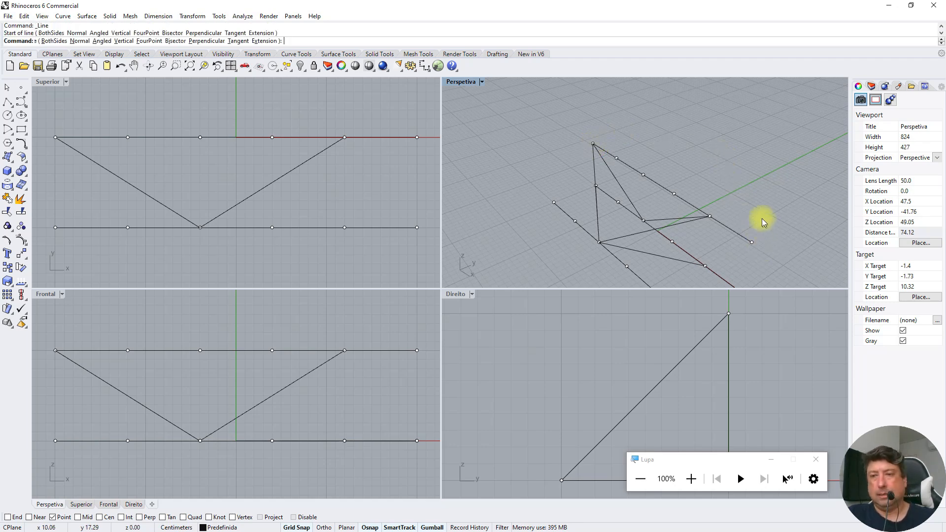
scroll(766, 231, down, 4)
drag(775, 218, 753, 247)
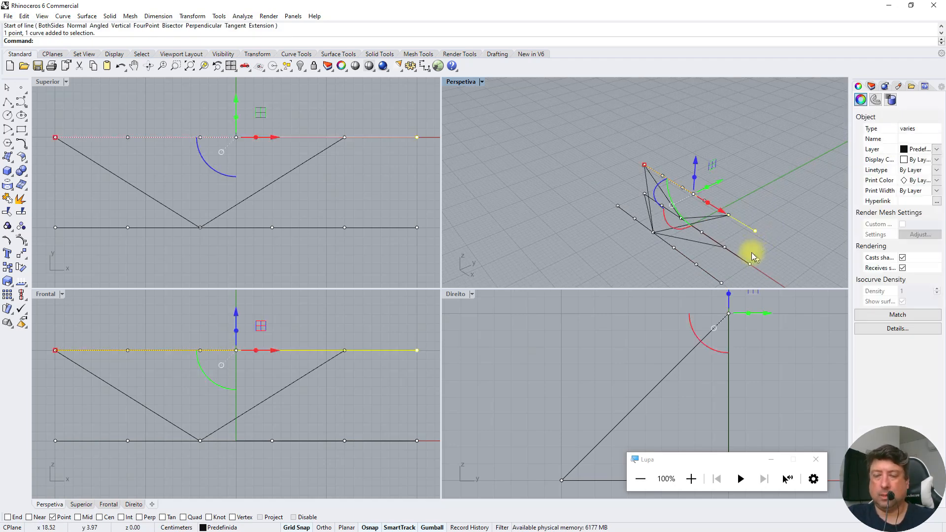
key(Escape)
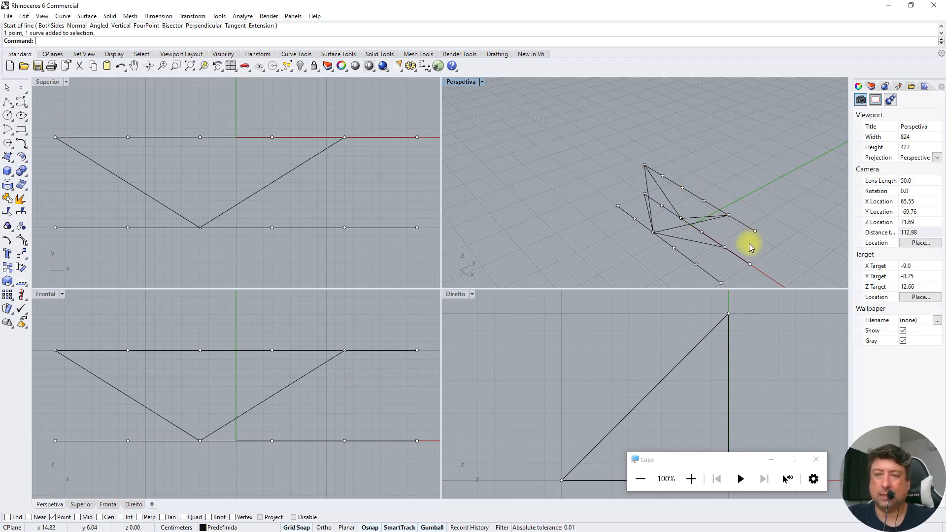
drag(768, 216, 746, 247)
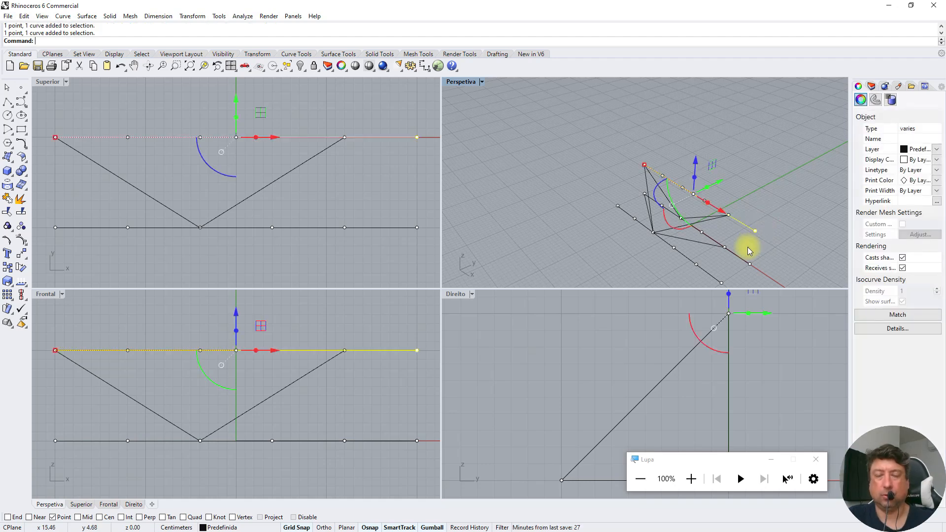
key(Escape)
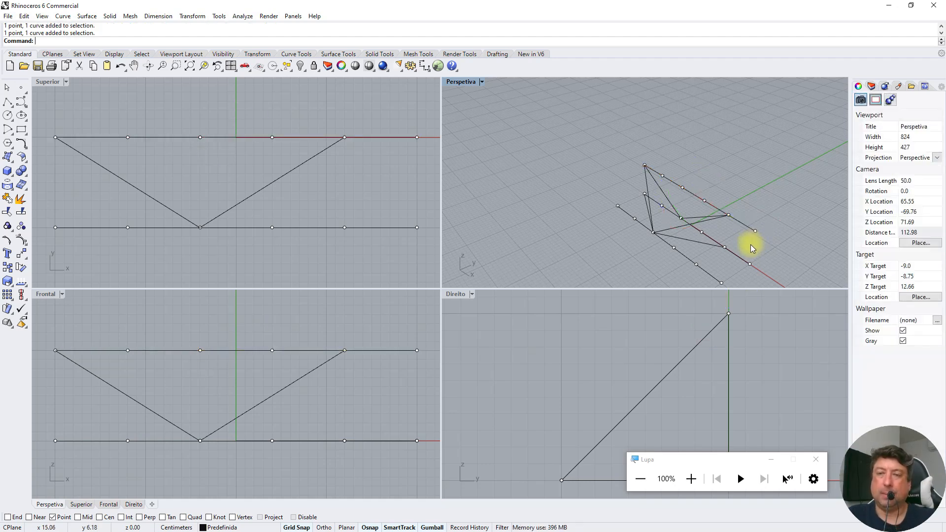
Delete the end points at x 20 on the three longitudinal lines
click(755, 231)
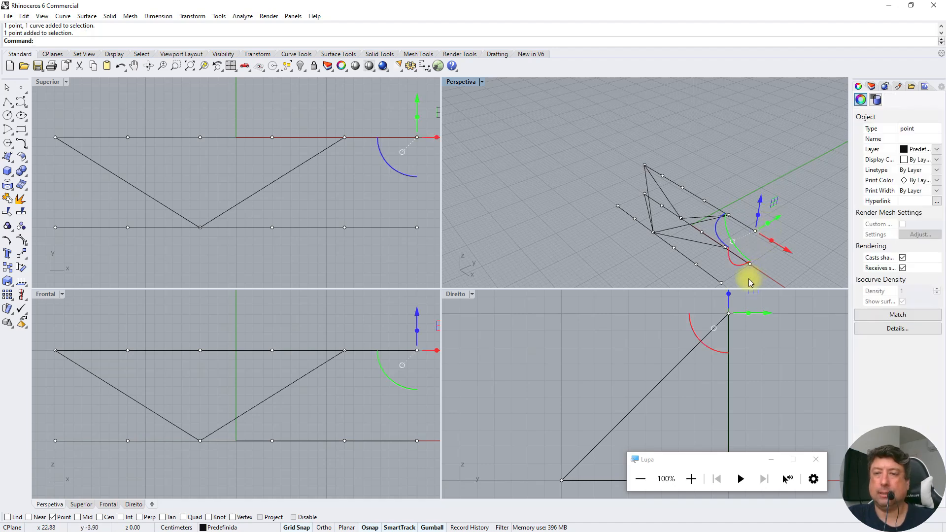
key(Delete)
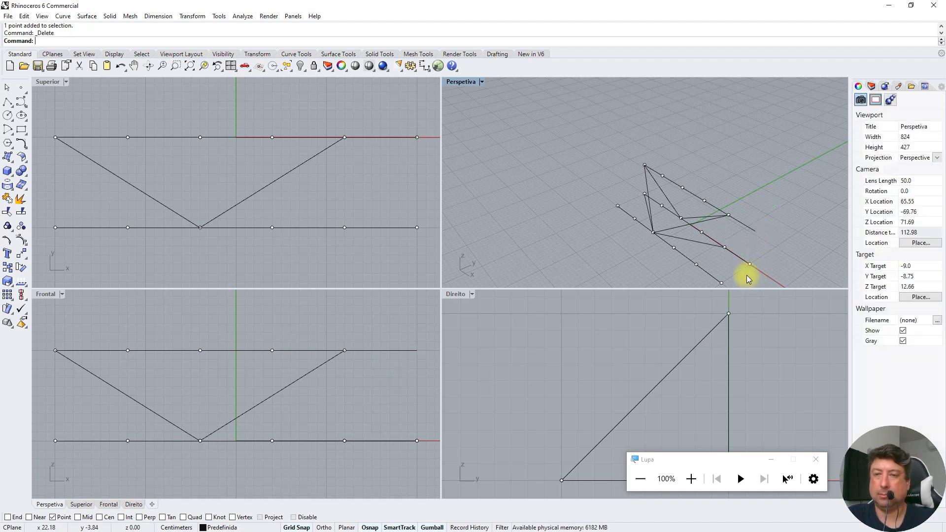
drag(746, 277, 764, 249)
key(Delete)
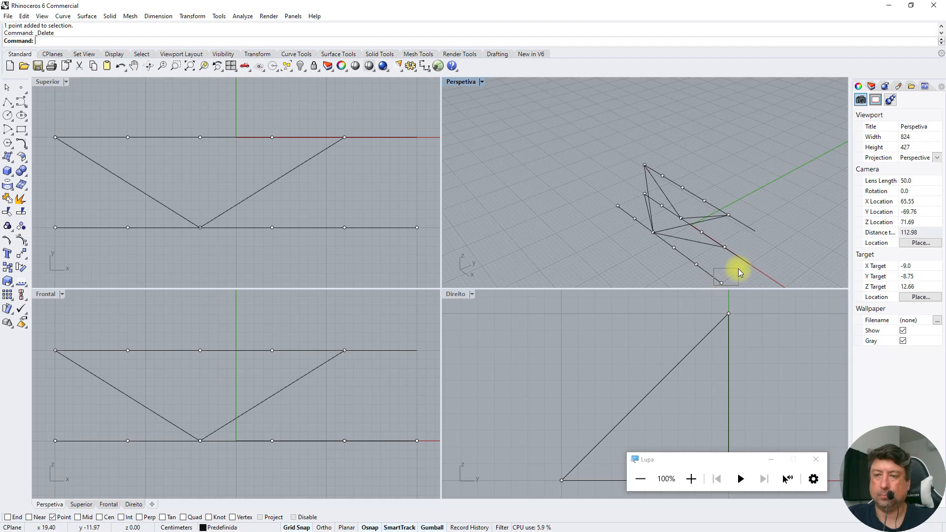
click(741, 255)
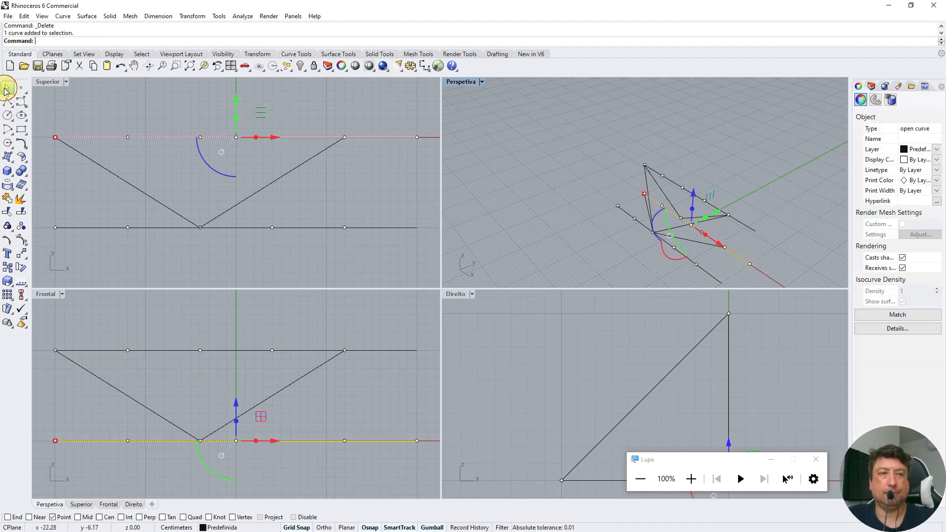
Delete the remaining end point at x 20 on the rear longitudinal line
key(Escape)
click(7, 241)
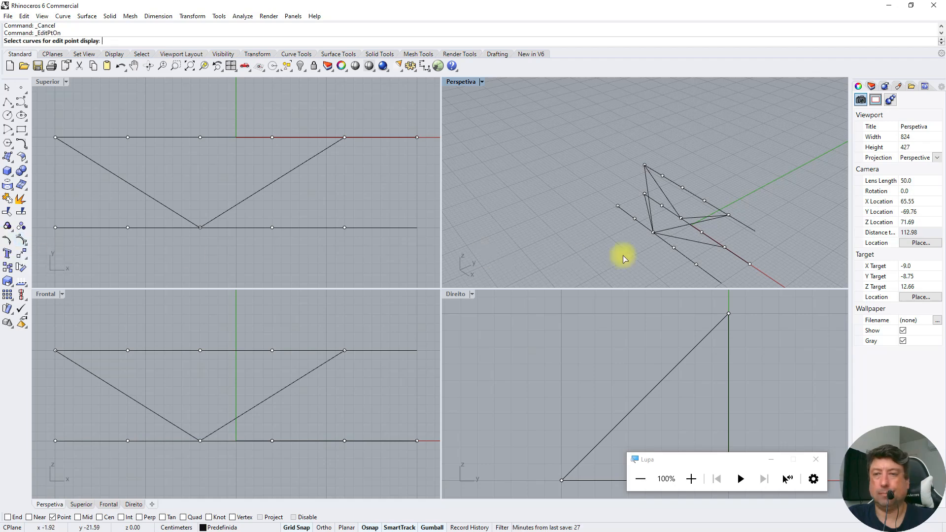
click(749, 266)
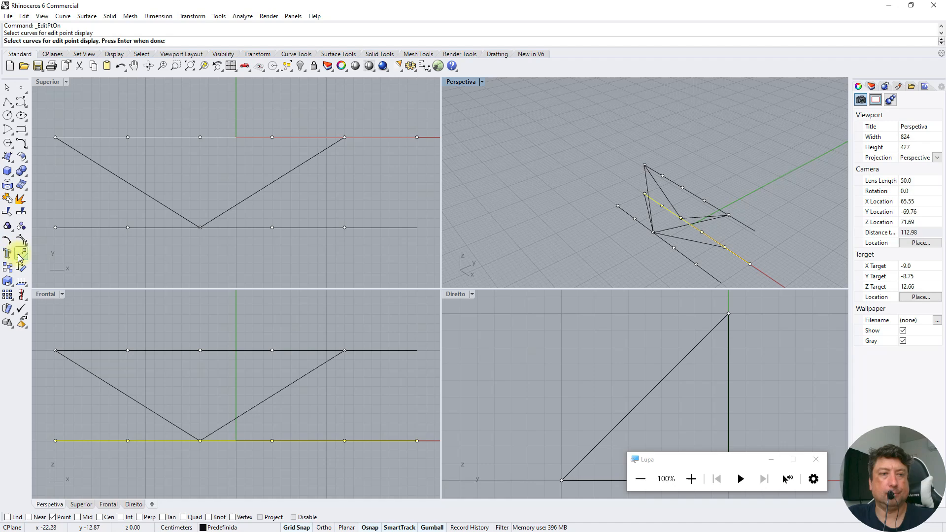
click(19, 257)
click(749, 265)
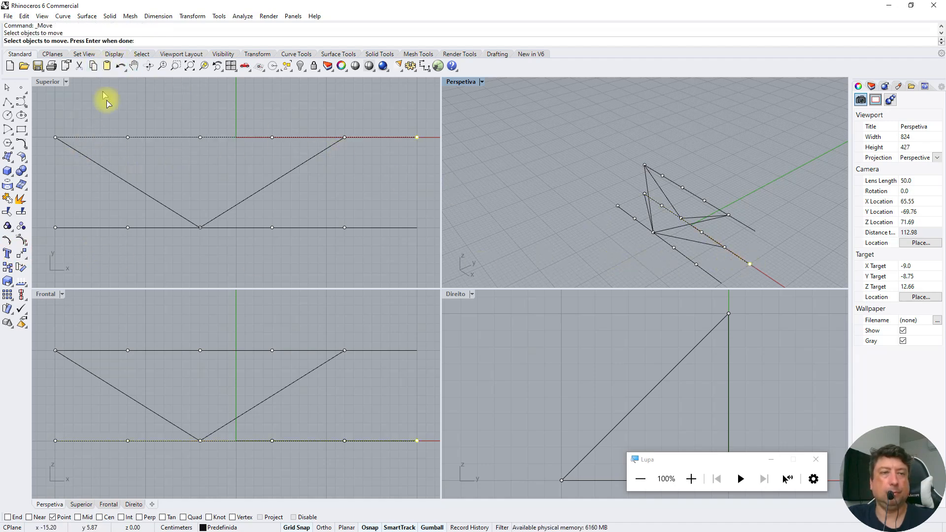
key(Escape)
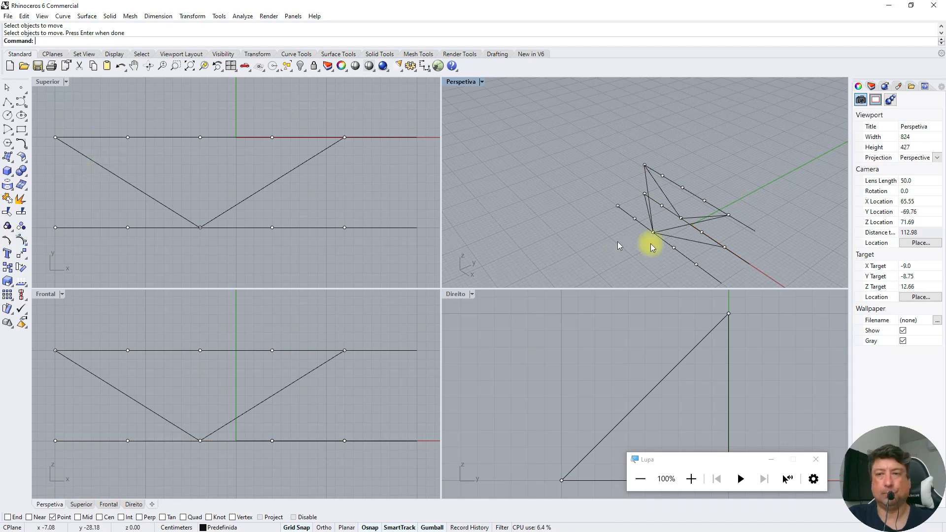
Shorten the three longitudinal lines by moving their x 20 ends back to the x 12 nodes
click(741, 257)
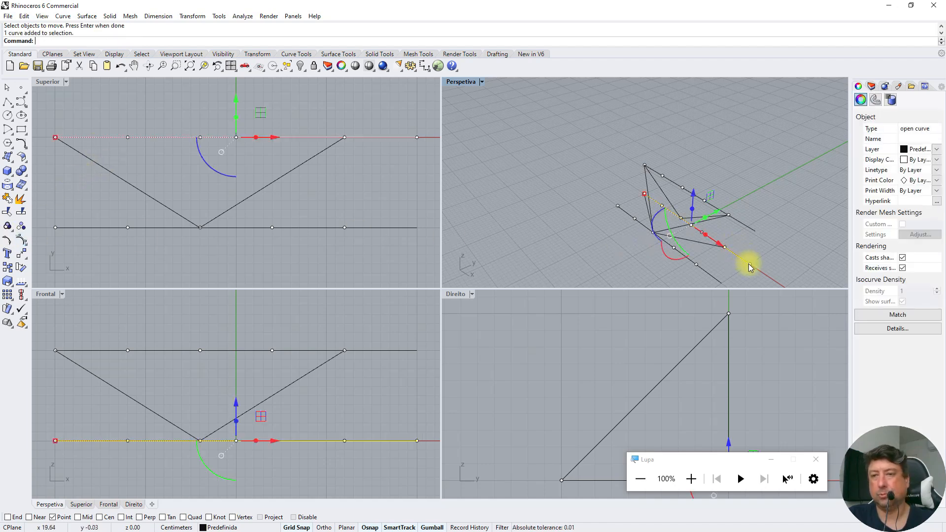
click(750, 266)
drag(762, 274, 737, 263)
click(715, 279)
click(721, 282)
right_drag(697, 227, 720, 196)
drag(760, 271, 738, 250)
click(753, 207)
click(764, 207)
drag(785, 212, 754, 205)
click(777, 161)
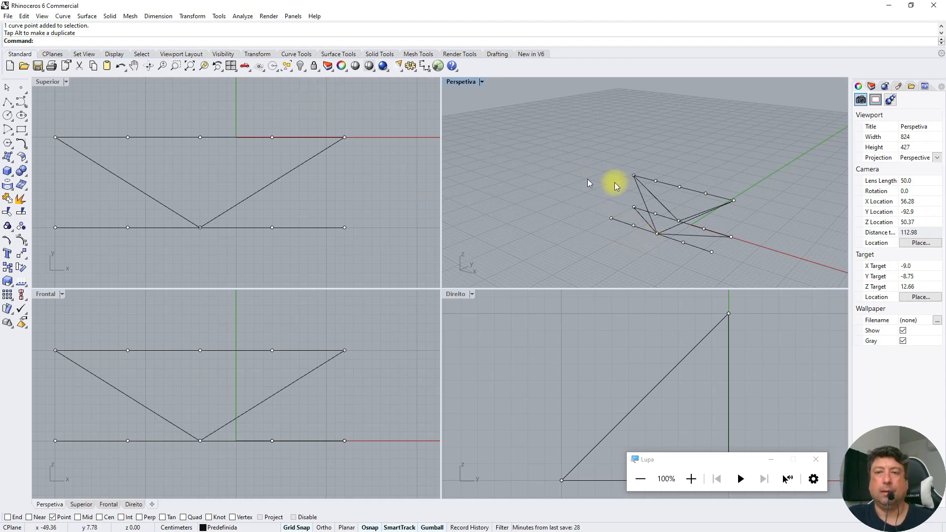
click(649, 192)
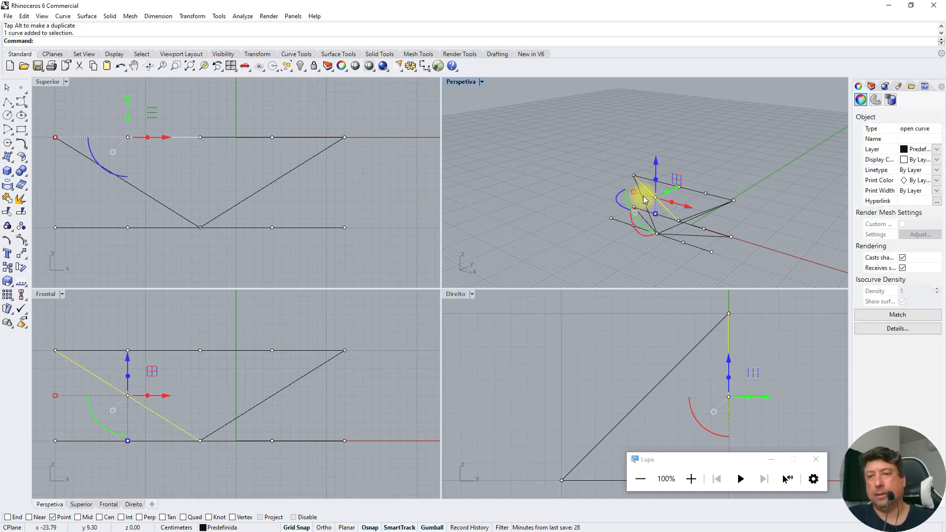
scroll(662, 202, up, 3)
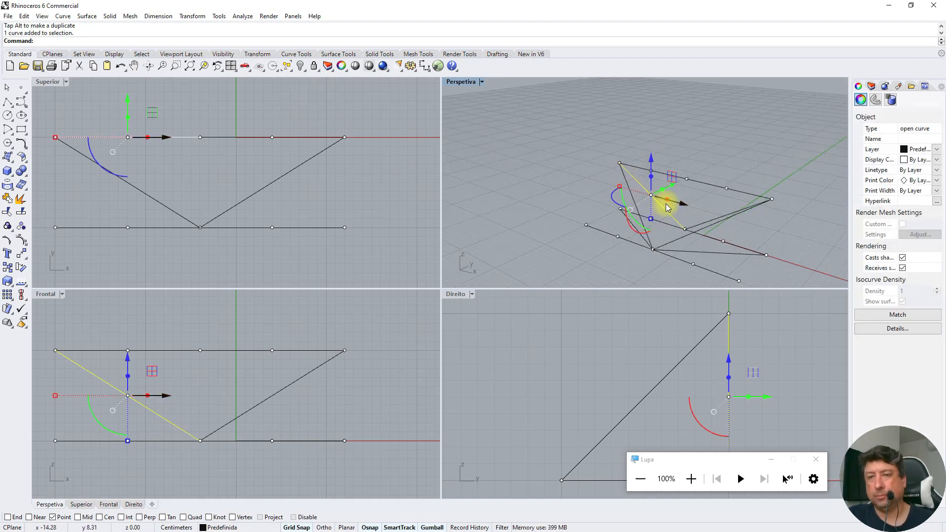
ctrl+click(626, 186)
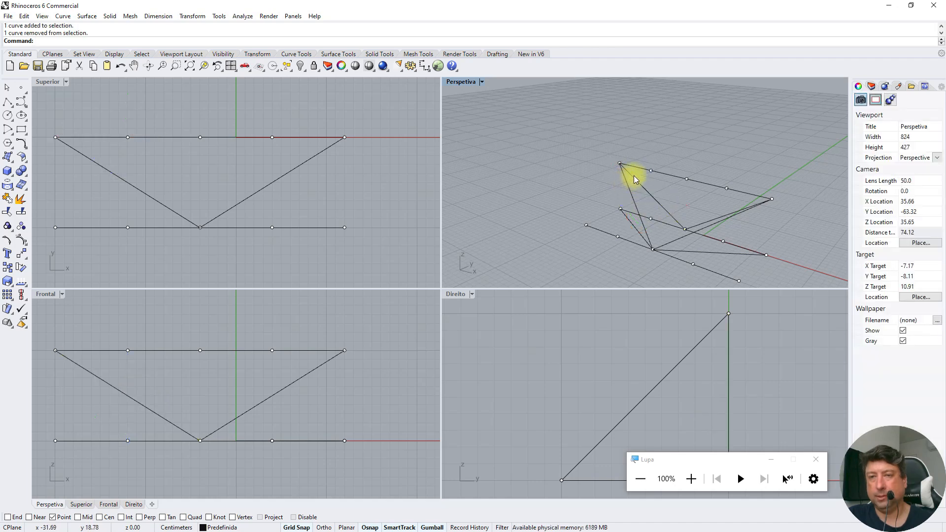
click(633, 176)
ctrl+click(623, 172)
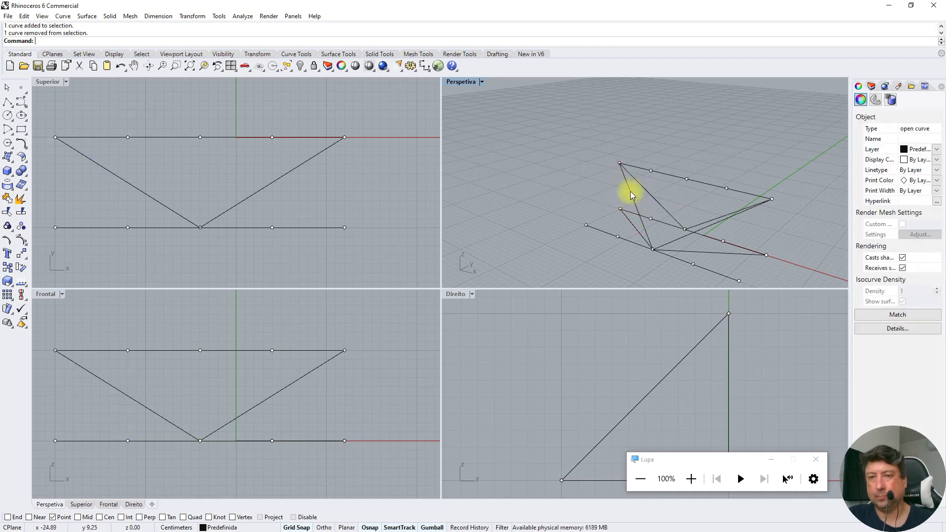
Create pipes with a radius of 0.25 along the six diagonal brace lines using the Pipe command
click(646, 193)
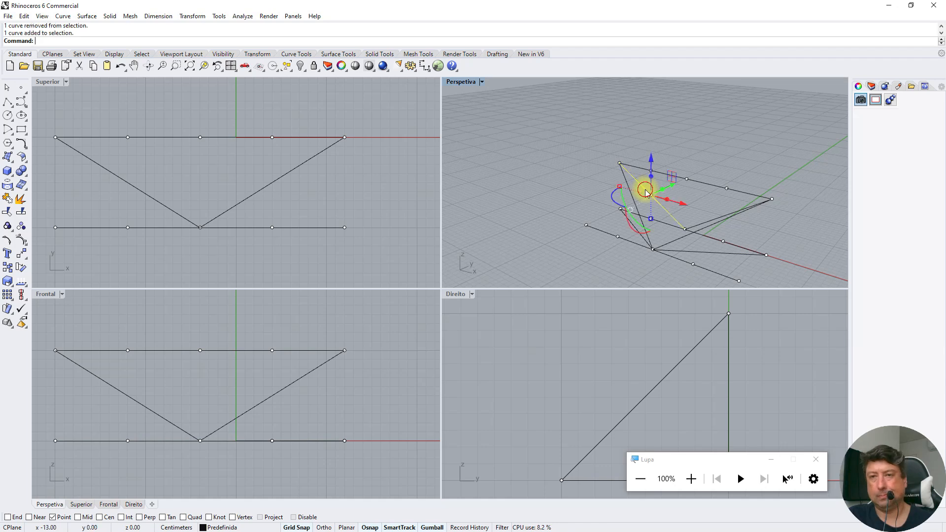
shift+click(634, 234)
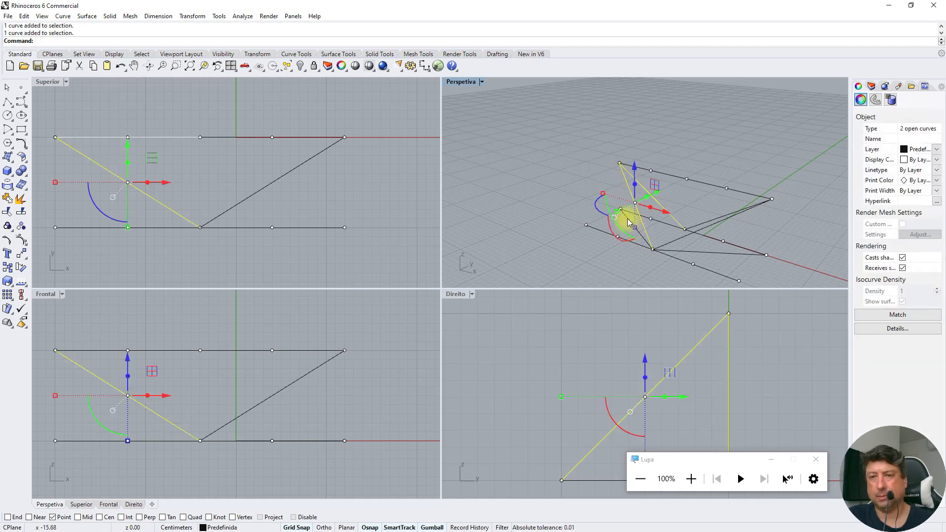
shift+click(642, 232)
shift+click(695, 228)
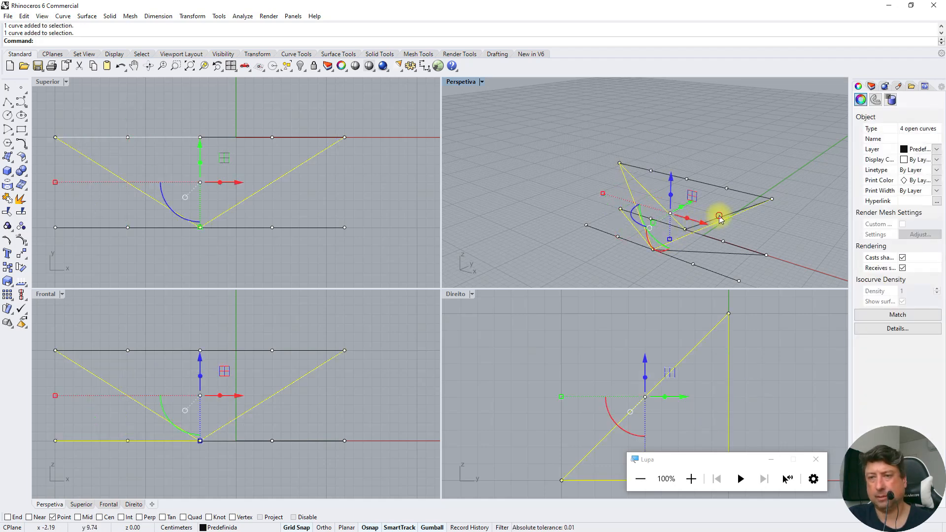
shift+click(710, 252)
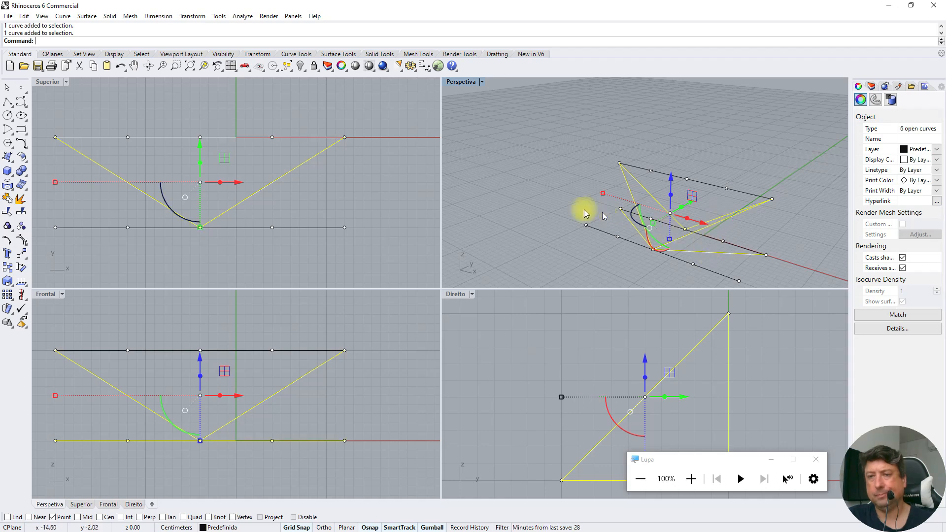
text(Pipe)
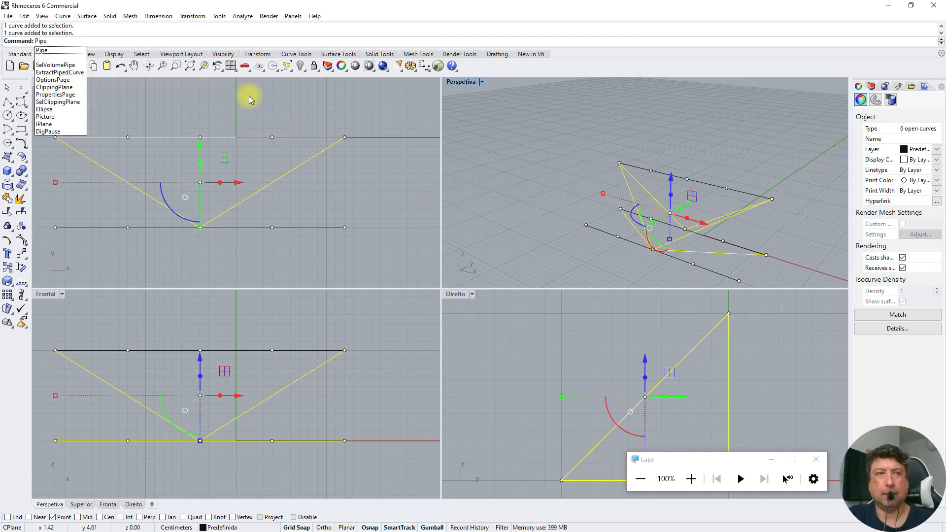
key(Return)
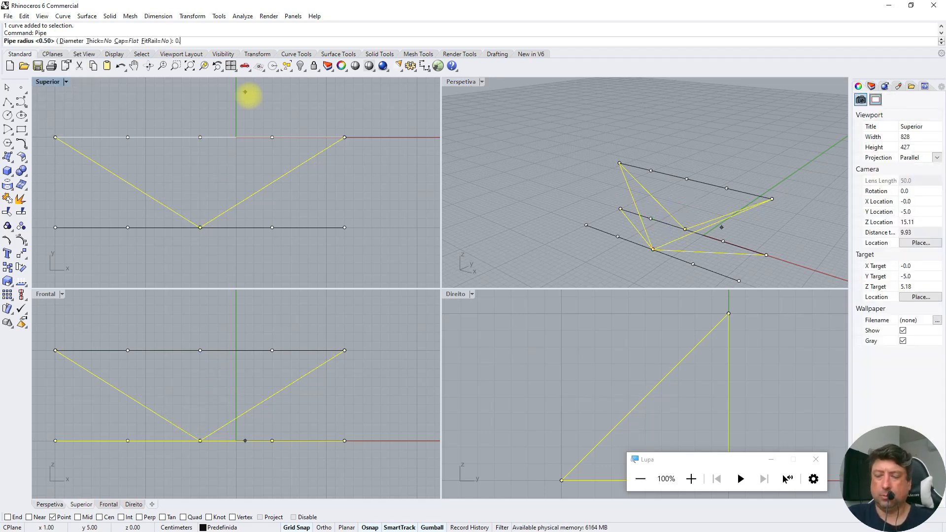
text(0.25)
key(Return)
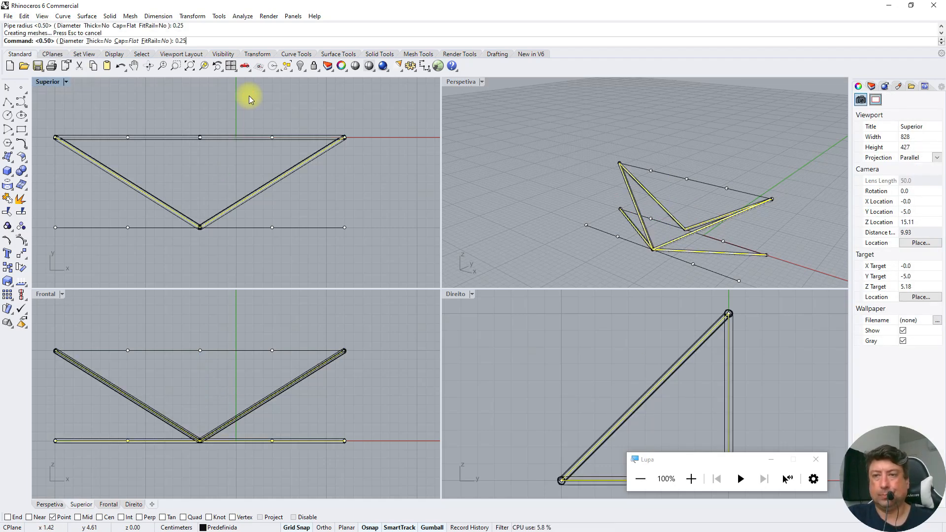
click(542, 152)
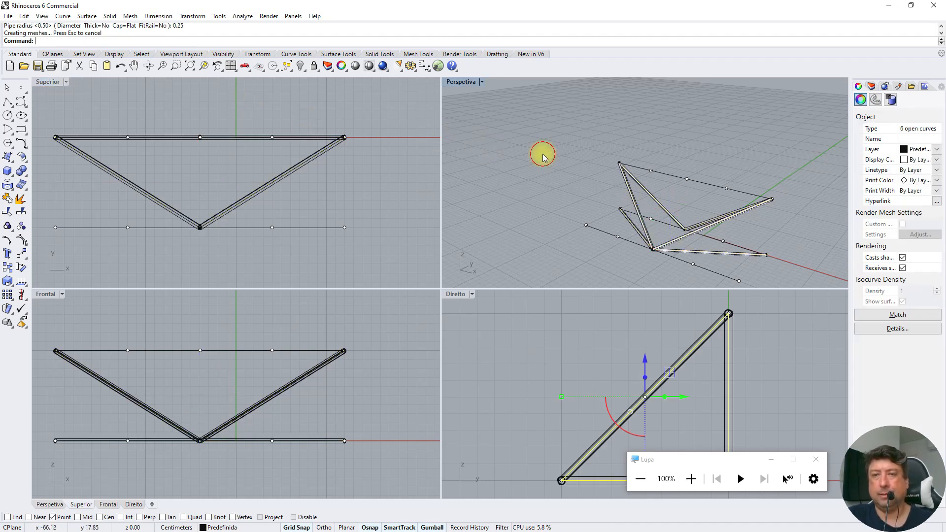
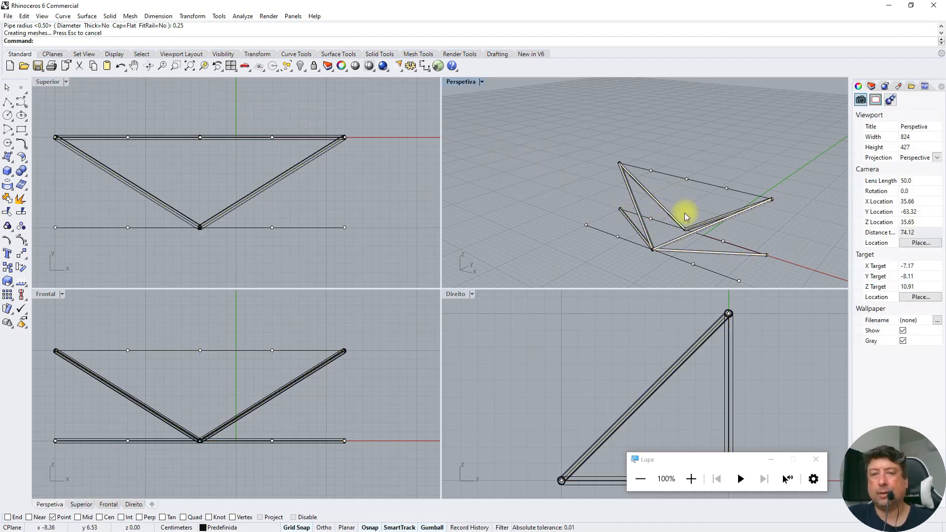
Show the hidden objects and delete the three overlong longitudinal pipes that extend past the end frame
right_click(301, 68)
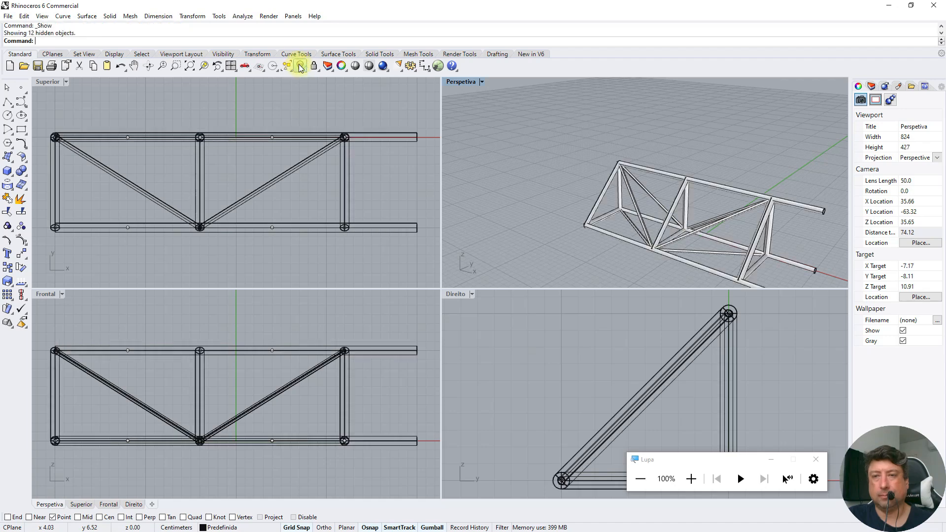
click(813, 205)
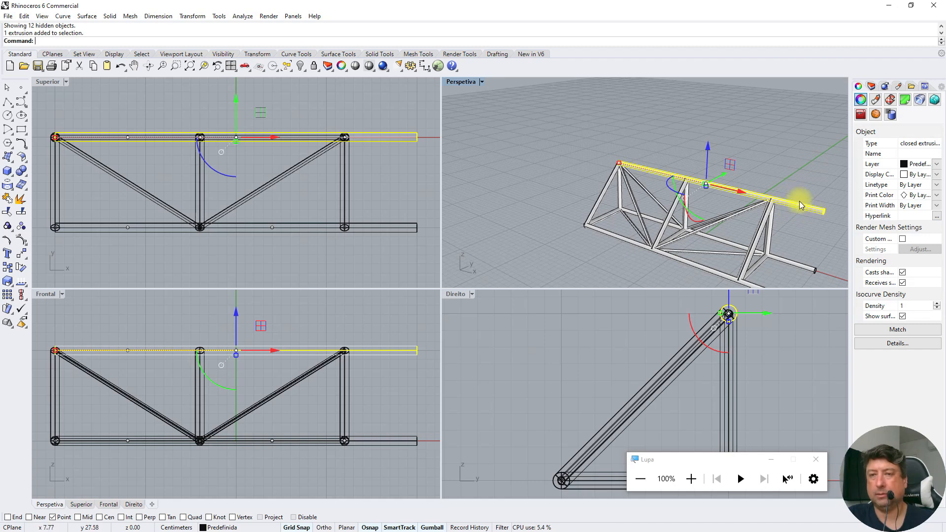
key(Delete)
click(790, 264)
key(Delete)
click(752, 282)
key(Delete)
Create pipes with a radius of 0.5 along the three shortened longitudinal lines
click(706, 271)
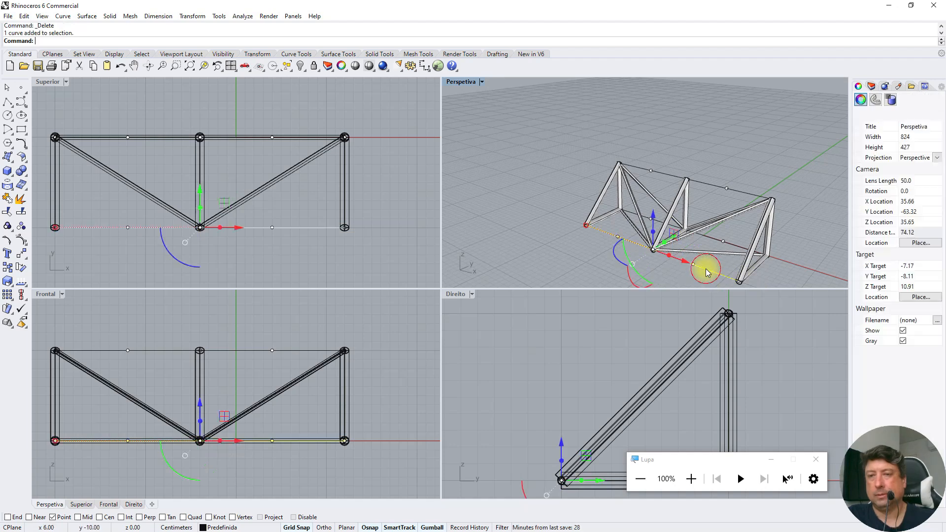
shift+click(712, 186)
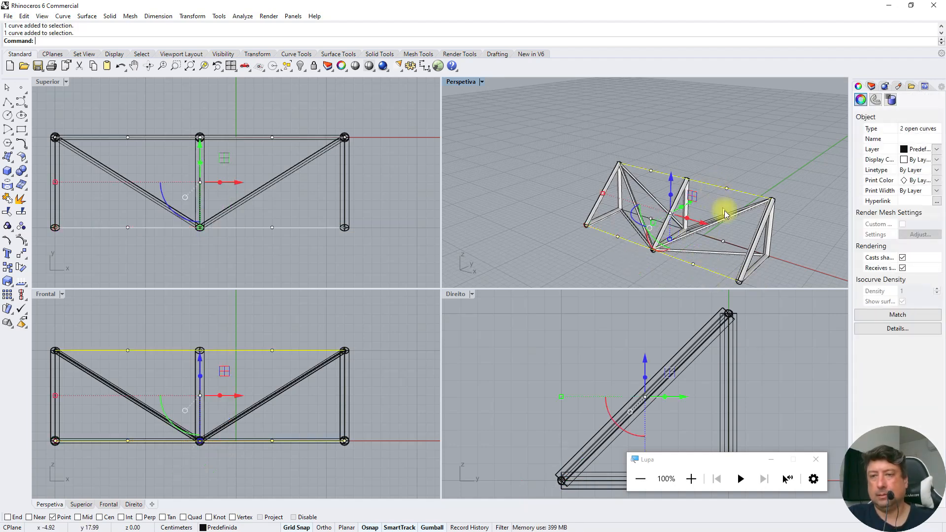
shift+click(735, 248)
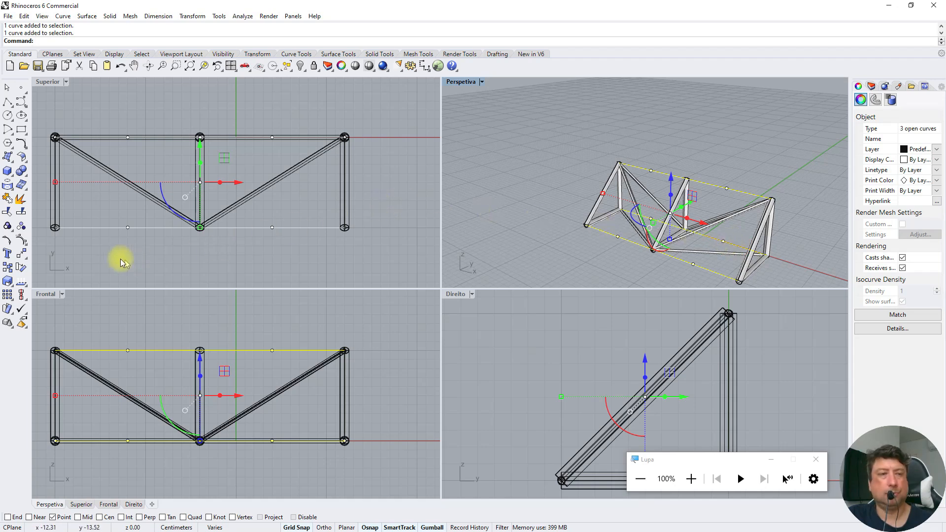
text(Pipe)
key(Return)
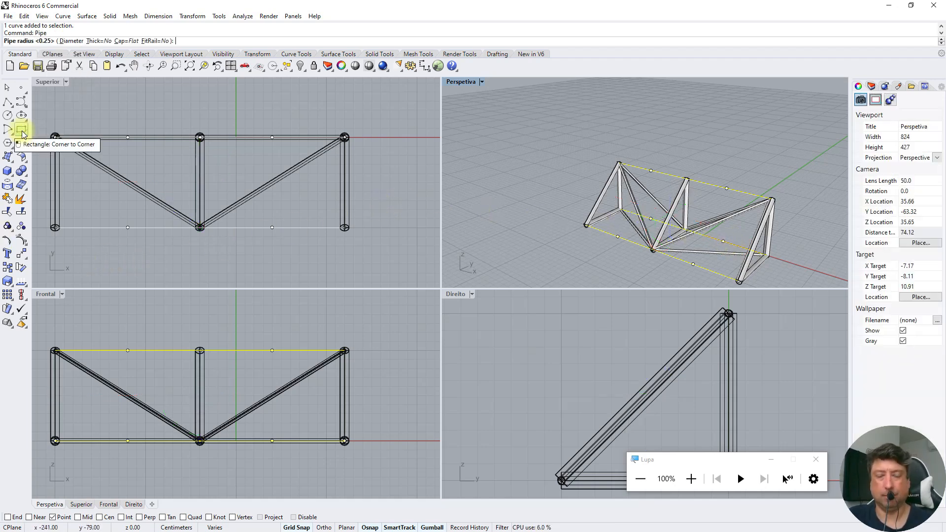
key(Return)
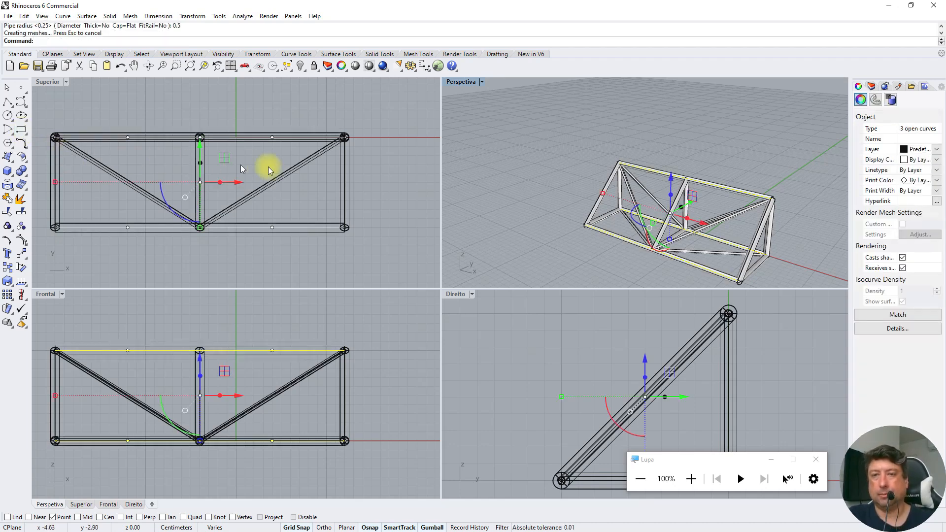
click(506, 132)
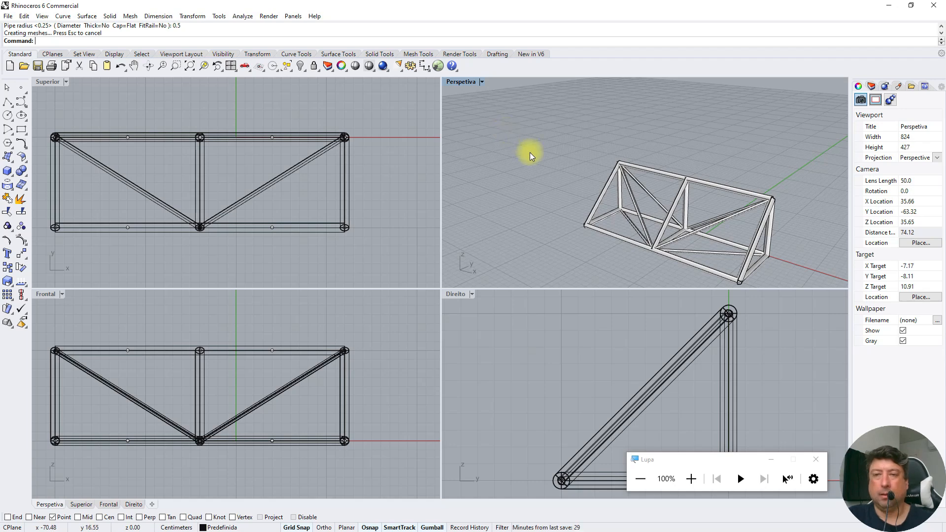
Copy the truss module without its first end frame twice along X, from the node at x -20 to x 12 and x 44
click(149, 67)
drag(635, 241, 458, 111)
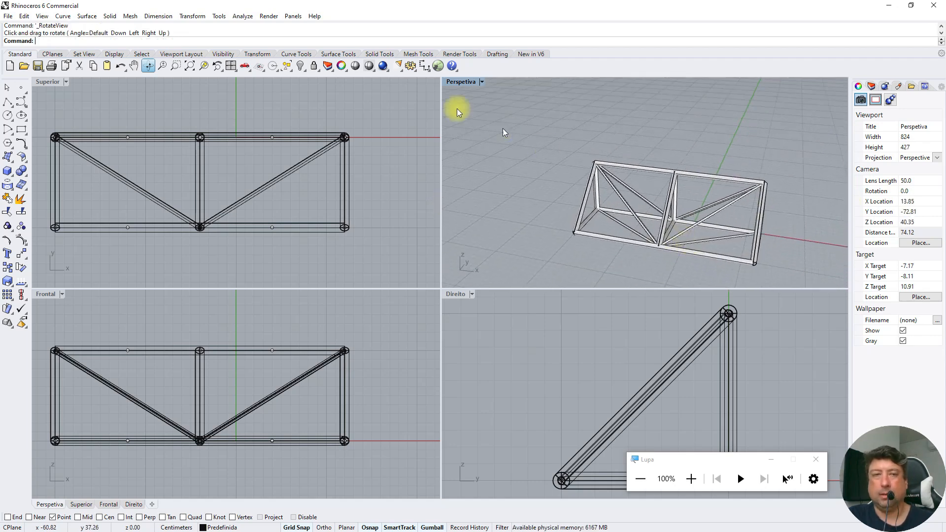
click(134, 66)
drag(636, 189, 524, 176)
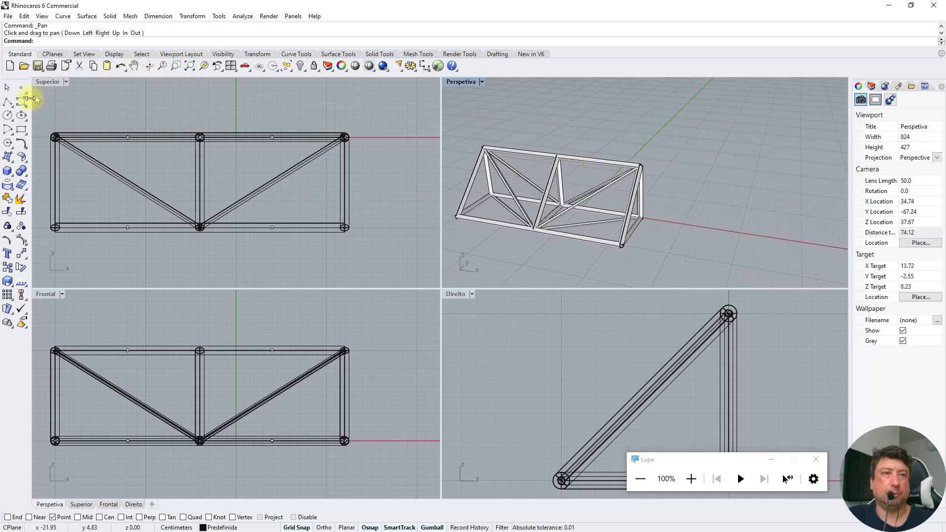
click(6, 88)
drag(481, 264, 504, 261)
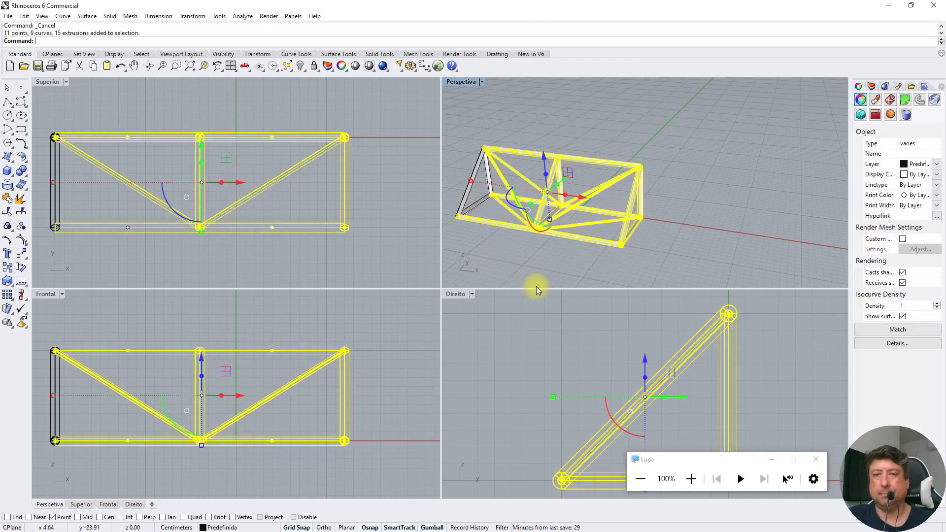
click(7, 267)
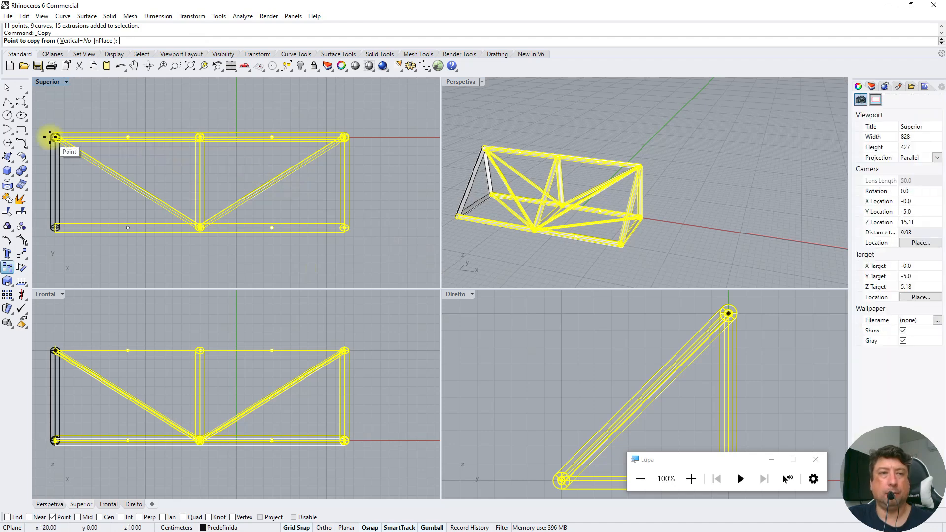
click(57, 138)
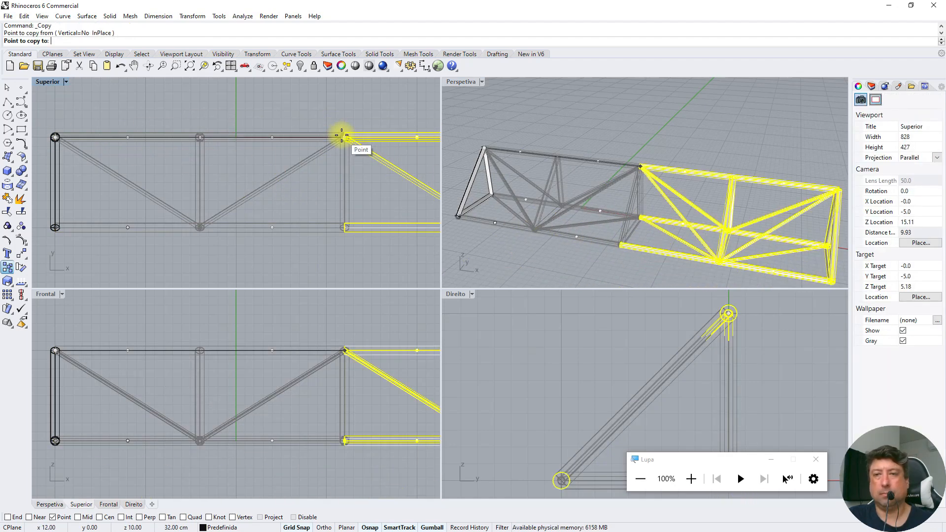
click(342, 135)
scroll(195, 187, down, 5)
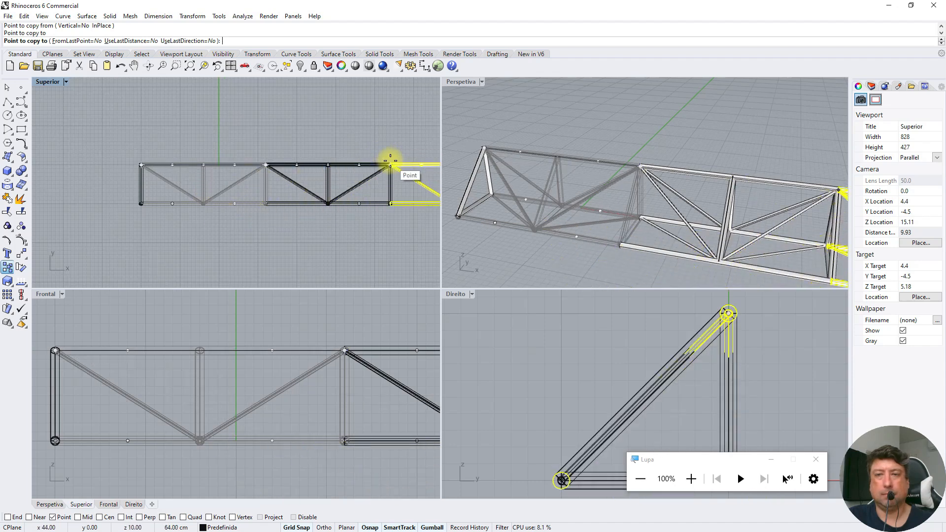
click(390, 162)
key(Return)
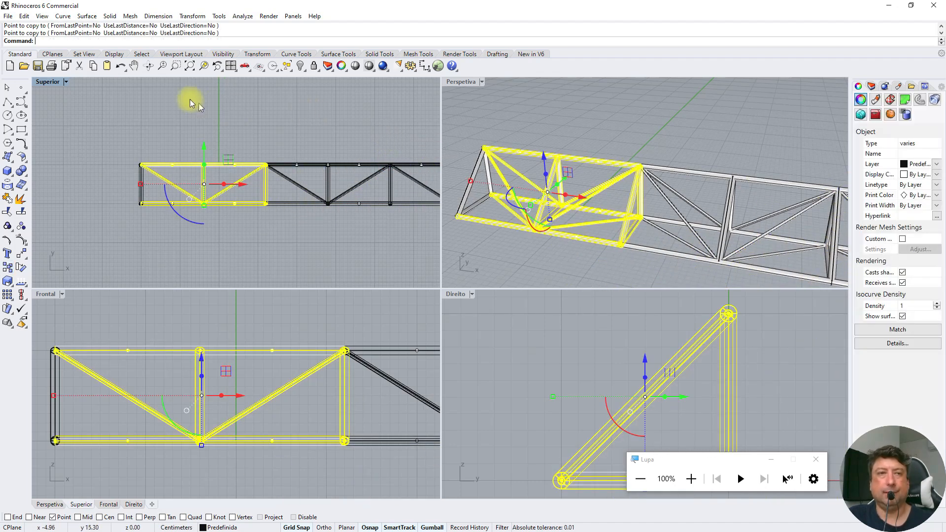
right_click(189, 68)
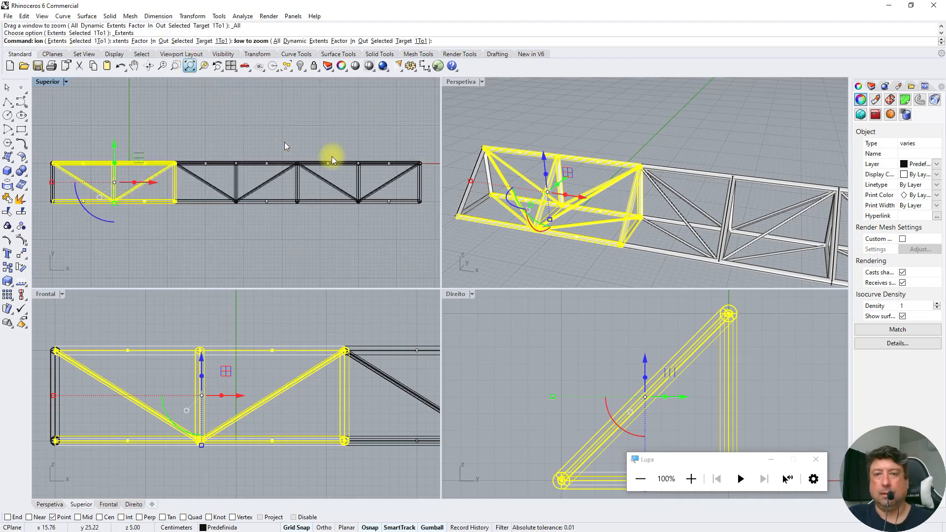
click(467, 114)
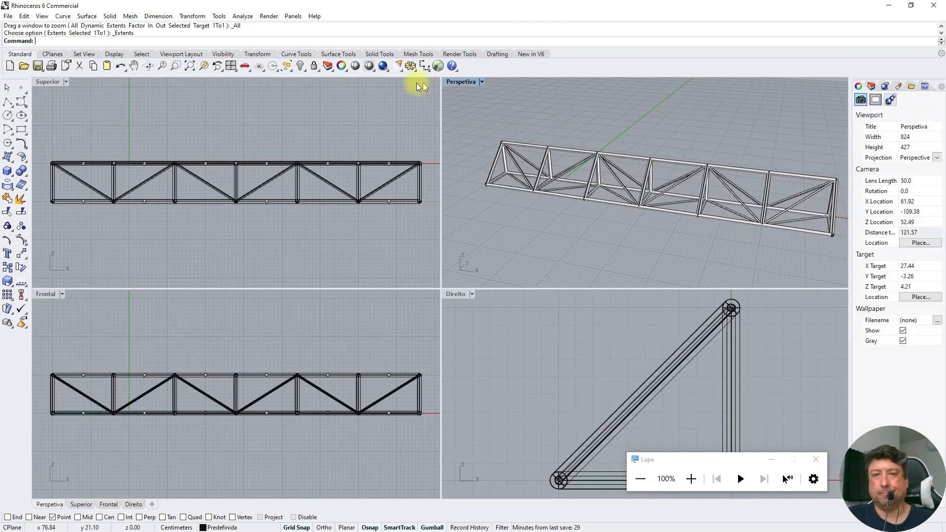
Preview the extended truss in the Perspetiva viewport with Shade and compare its Wireframe and Shaded display modes
click(354, 67)
click(492, 118)
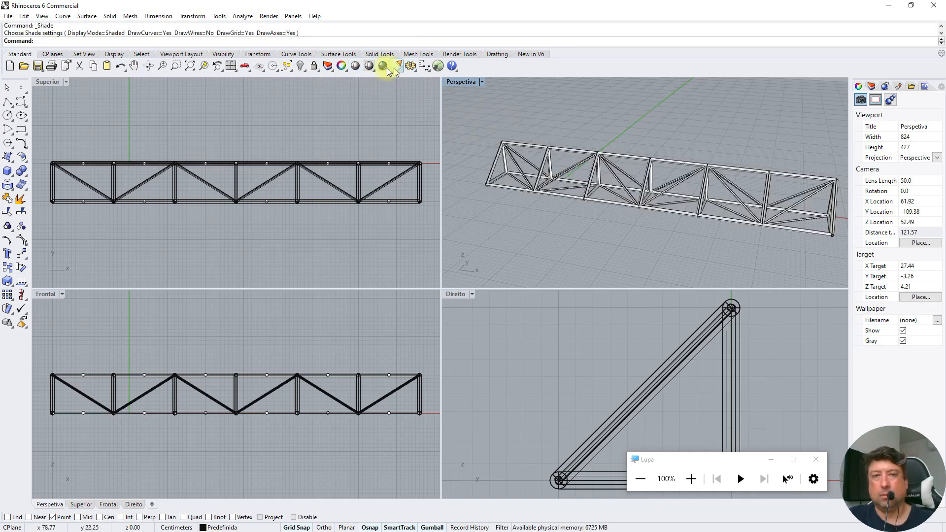
click(353, 66)
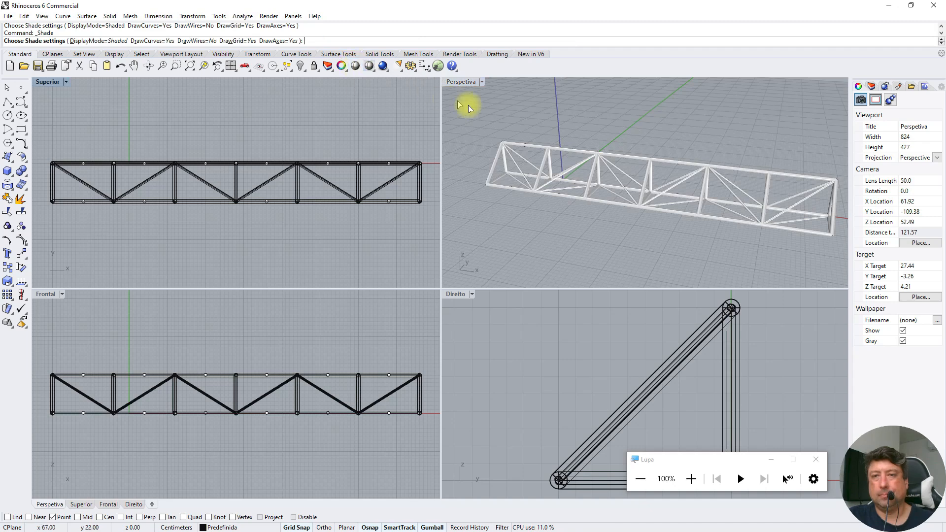
click(614, 115)
click(354, 66)
click(507, 106)
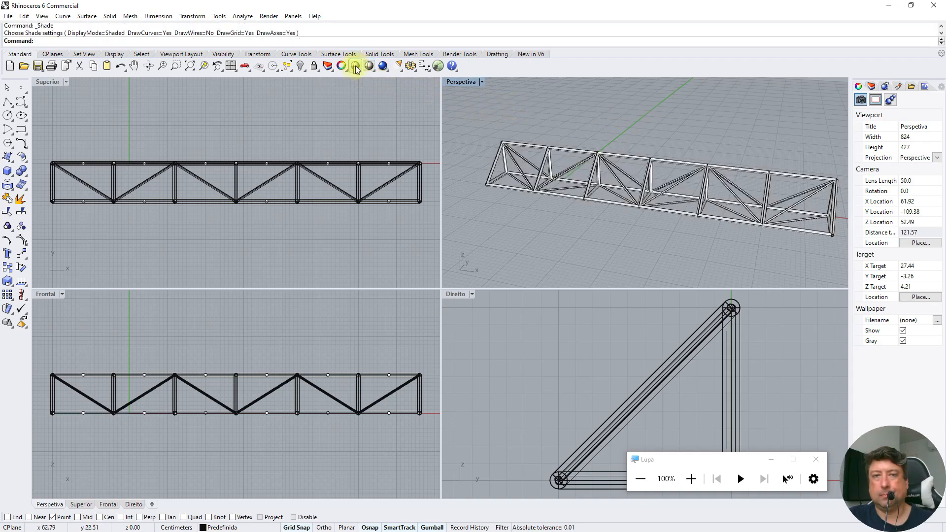
click(369, 68)
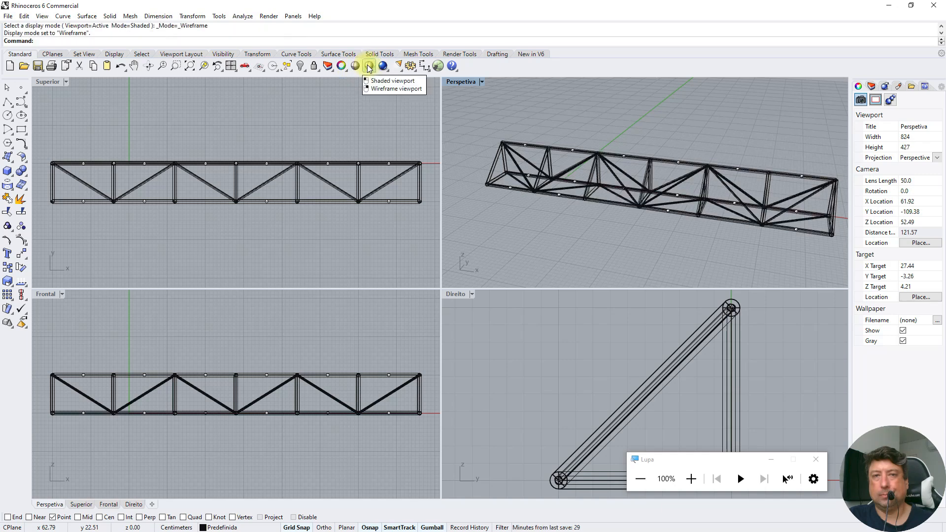
click(368, 68)
click(343, 68)
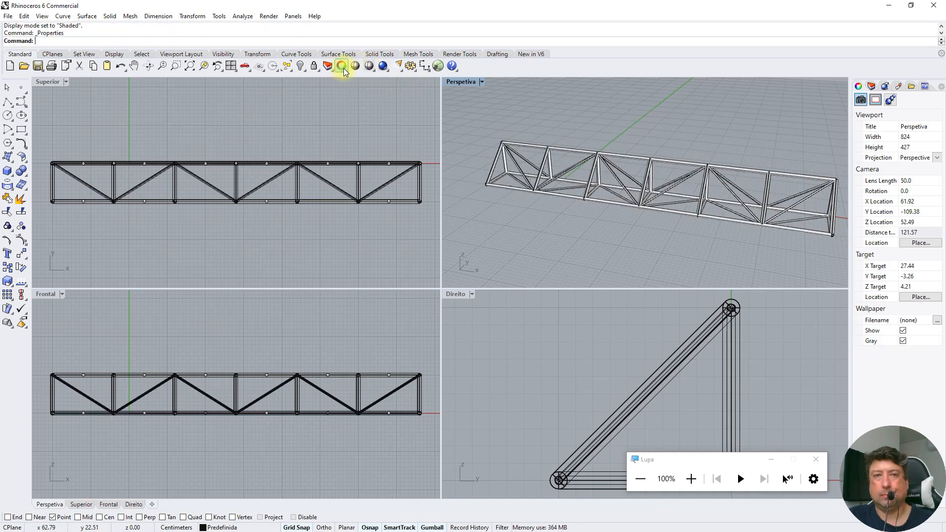
click(356, 67)
click(606, 120)
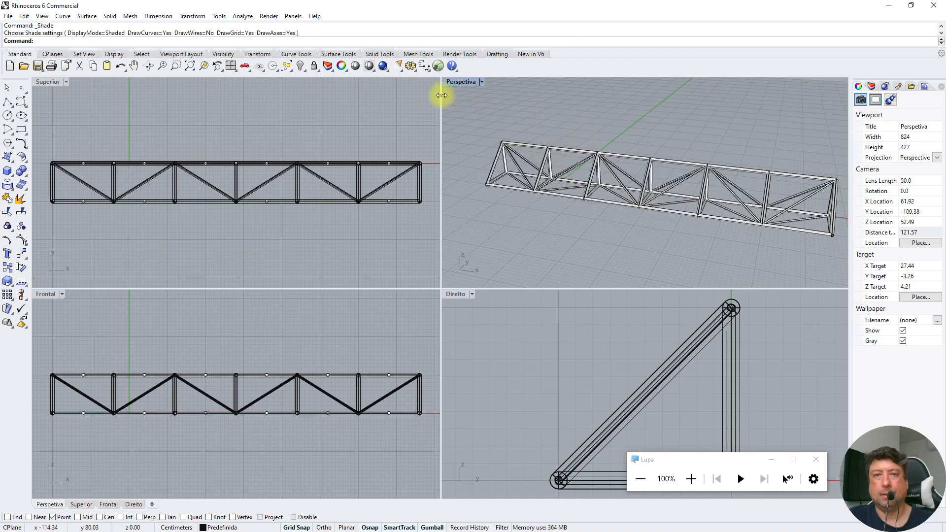
Maximize the Perspetiva viewport and view the truss in the Technical and Pen display modes
double_click(454, 83)
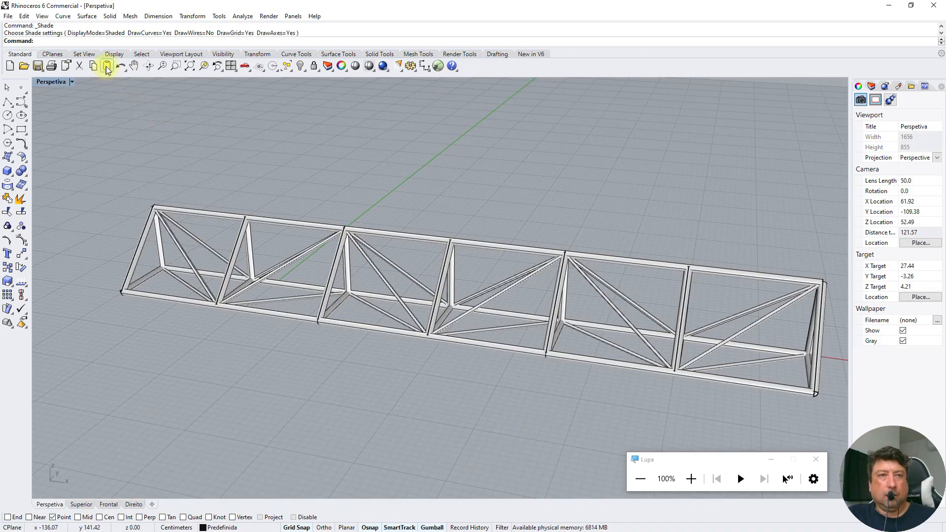
click(148, 67)
drag(397, 274, 481, 276)
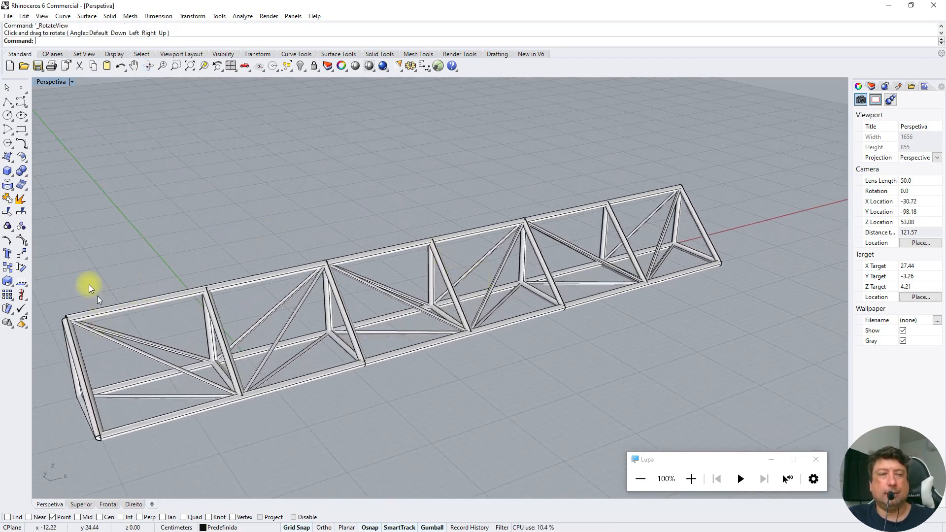
click(72, 83)
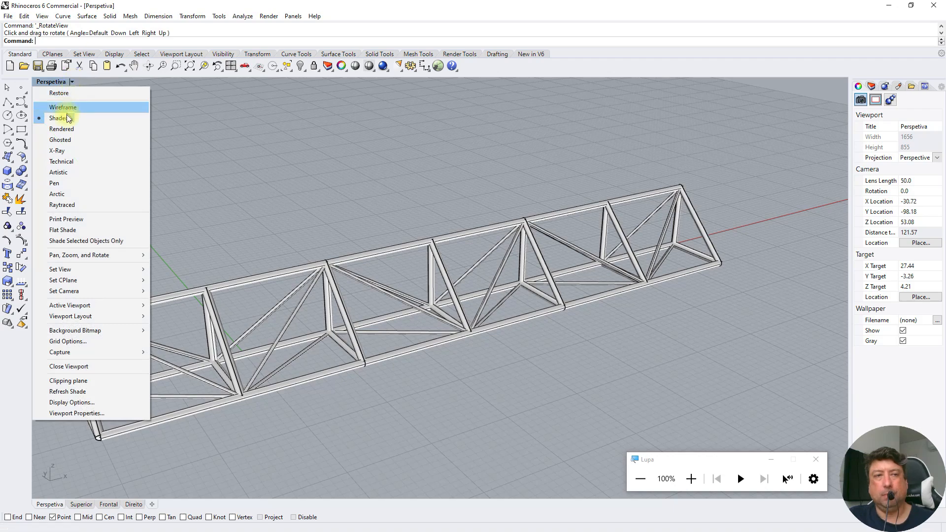
click(62, 164)
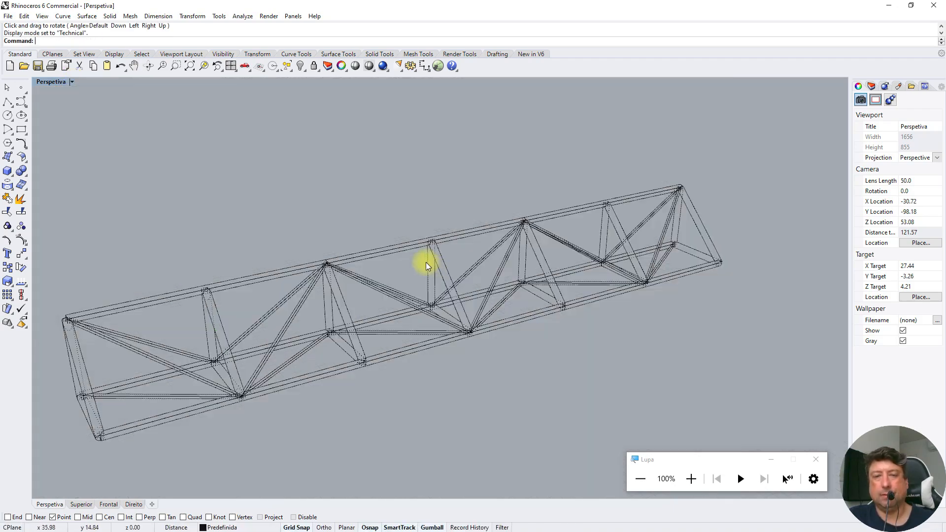
click(72, 82)
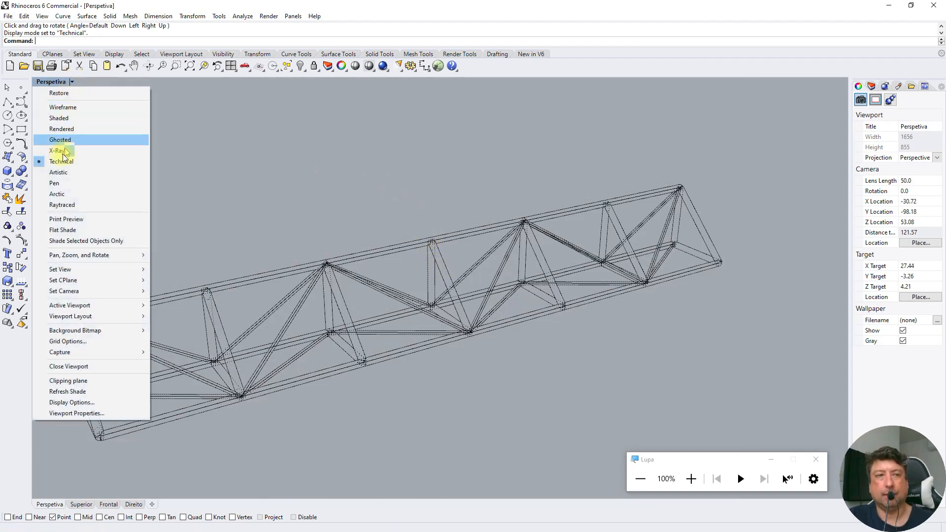
click(55, 183)
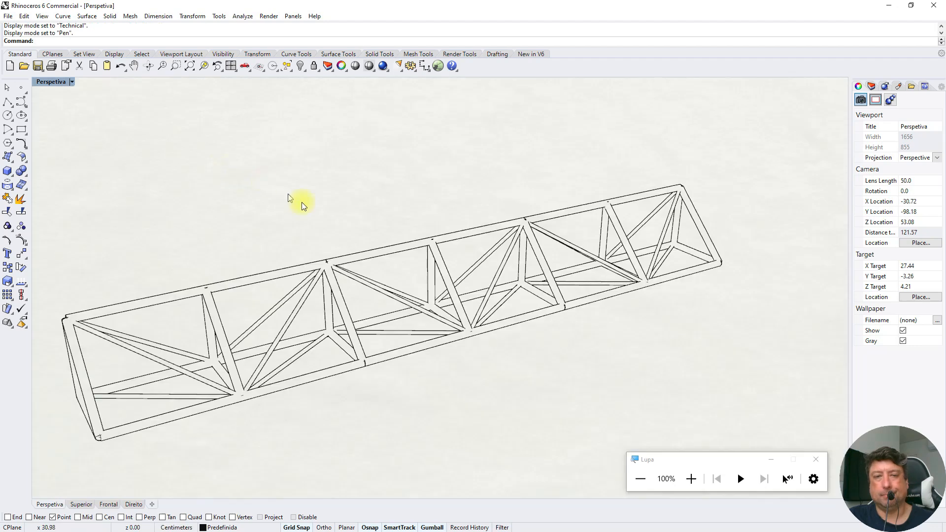
Set the Perspetiva viewport to the Rendered display mode and view the truss from the opposite end
click(72, 81)
click(62, 130)
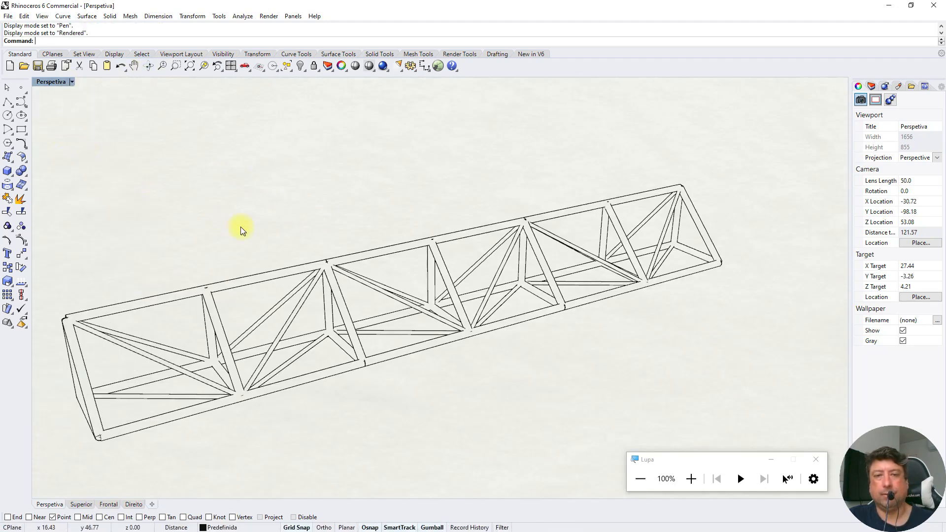
click(148, 66)
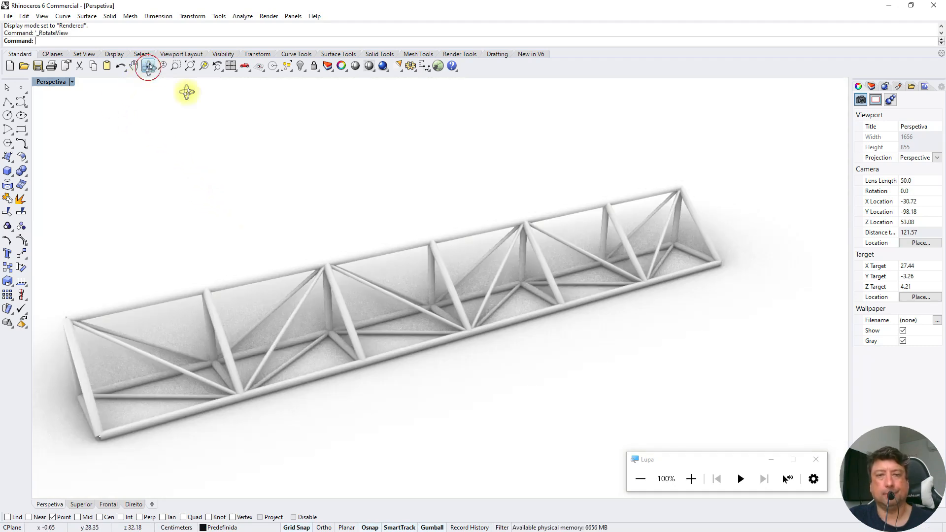
drag(521, 256, 427, 264)
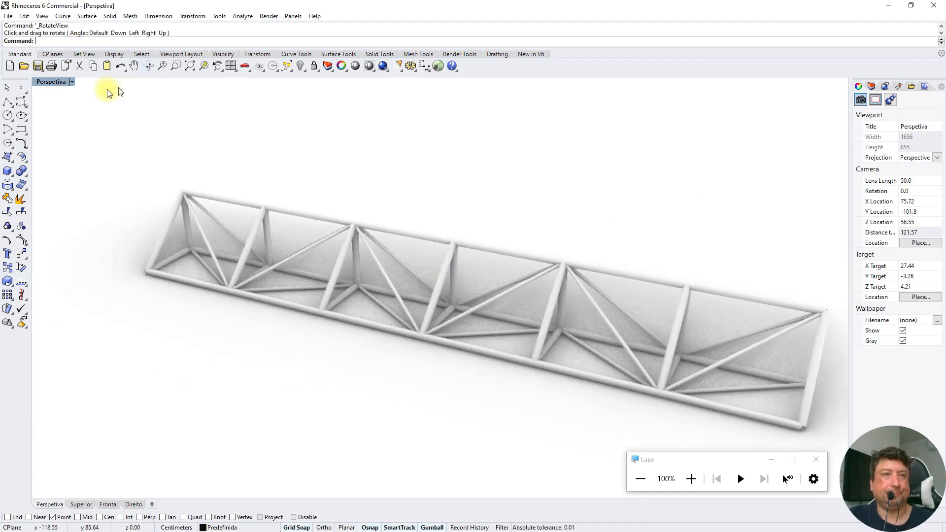
Restore the four-viewport layout and set the Superior viewport's display mode to Shaded
click(73, 83)
click(79, 95)
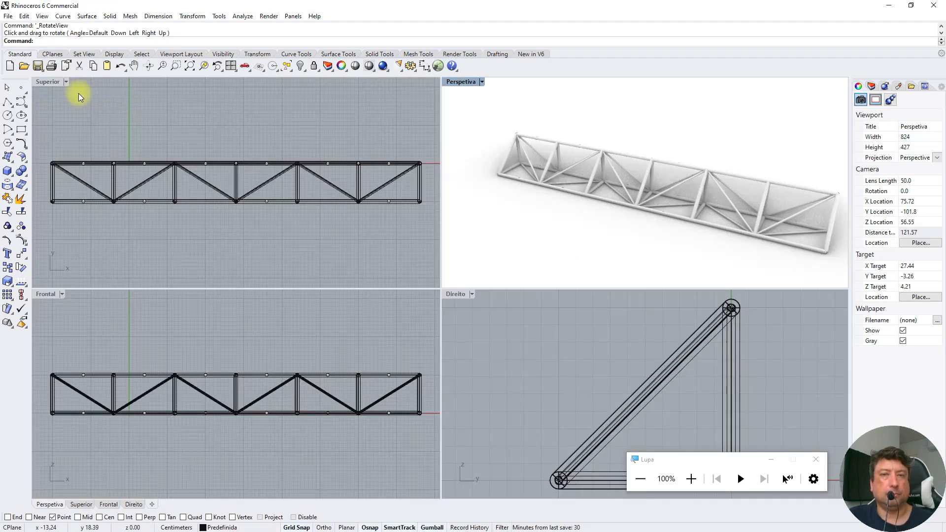
click(66, 84)
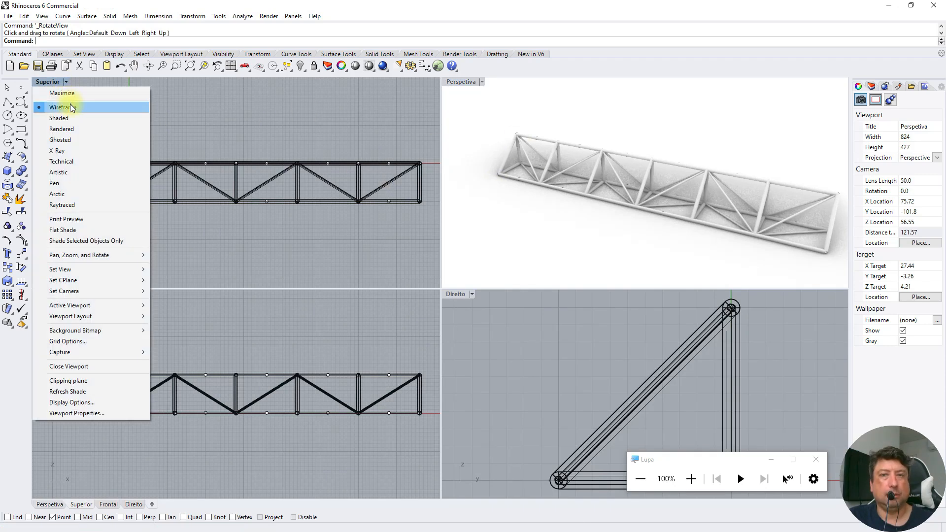
click(65, 119)
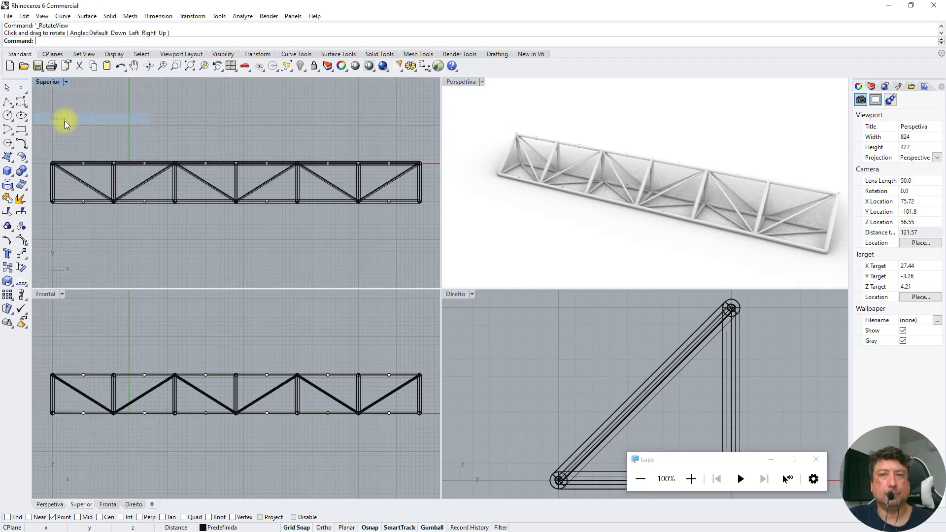
Set the Perspetiva viewport to the Shaded display mode and return the Superior viewport to Wireframe
click(481, 117)
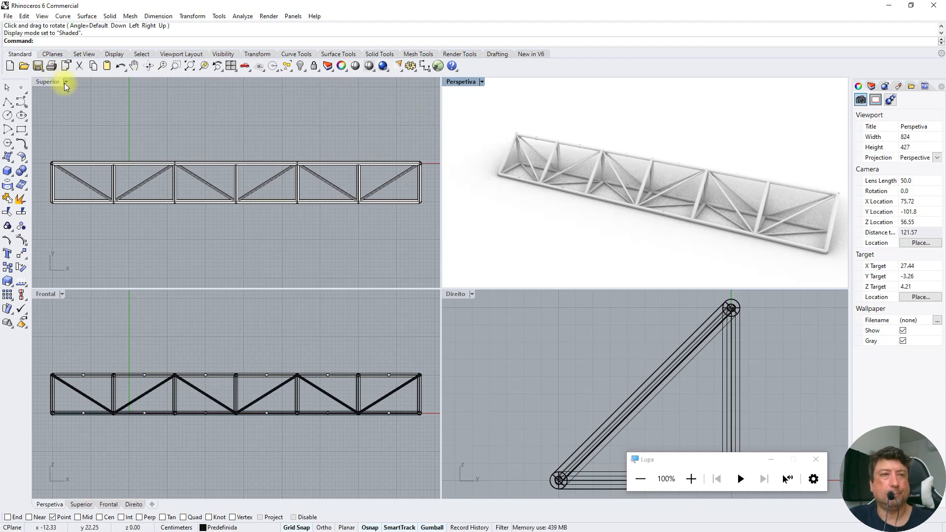
click(481, 81)
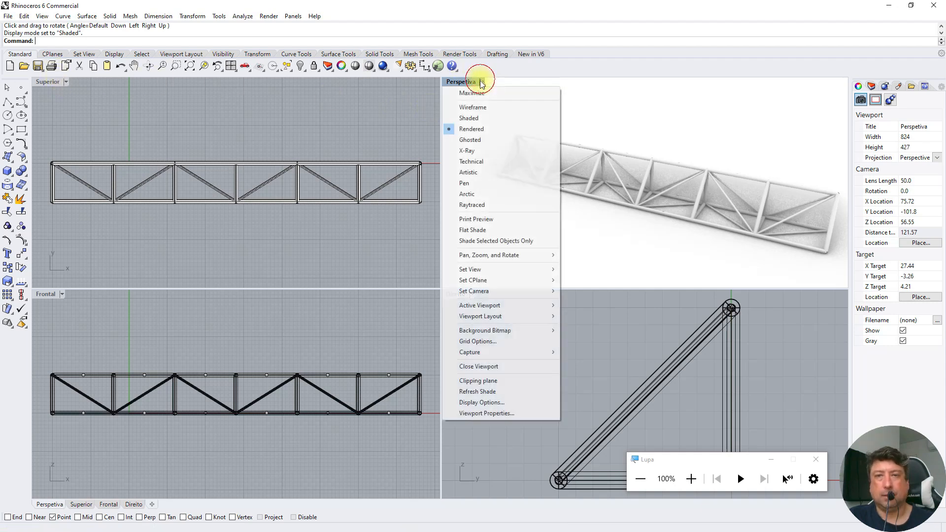
click(468, 121)
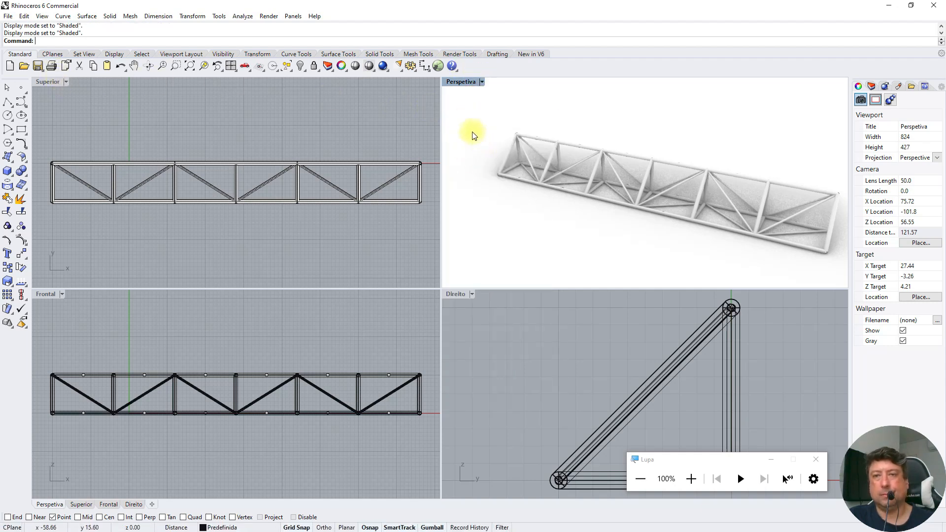
click(168, 120)
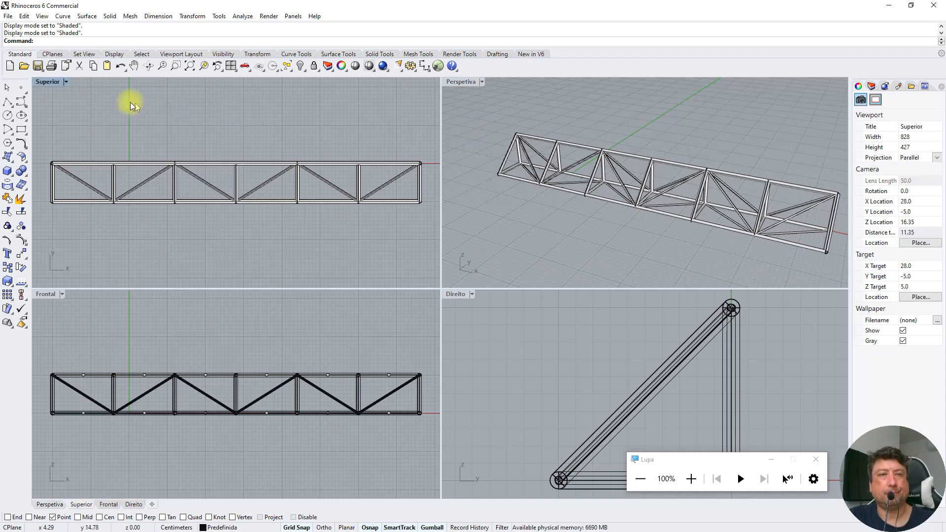
click(368, 66)
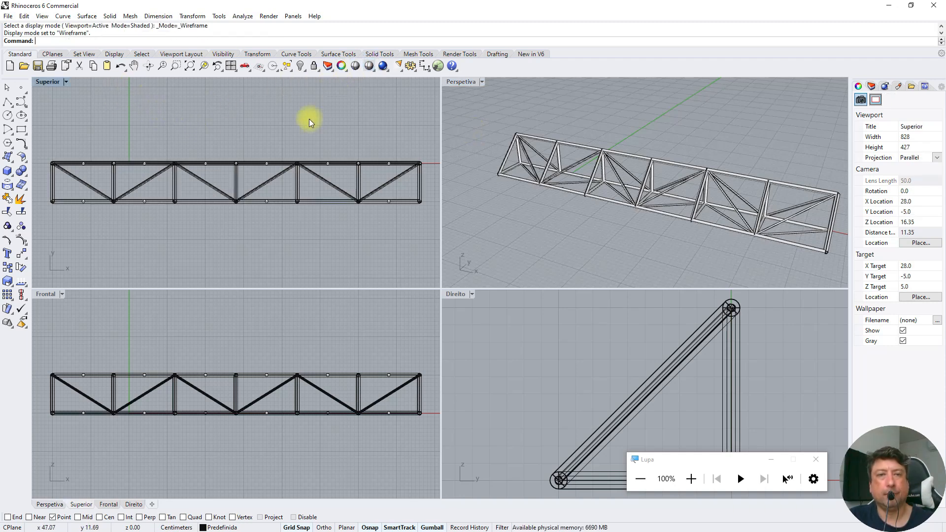
Make the Perspetiva viewport active and close the Lupa magnifier window
click(484, 196)
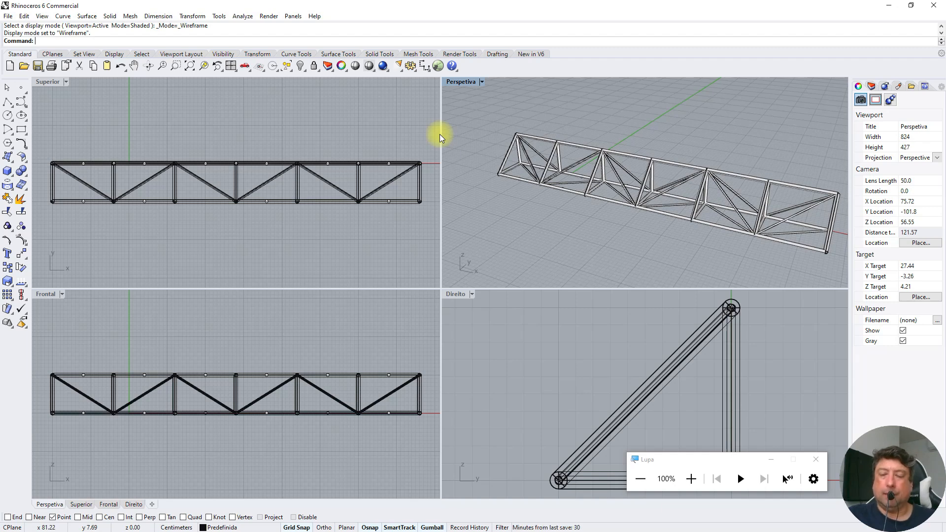
click(822, 459)
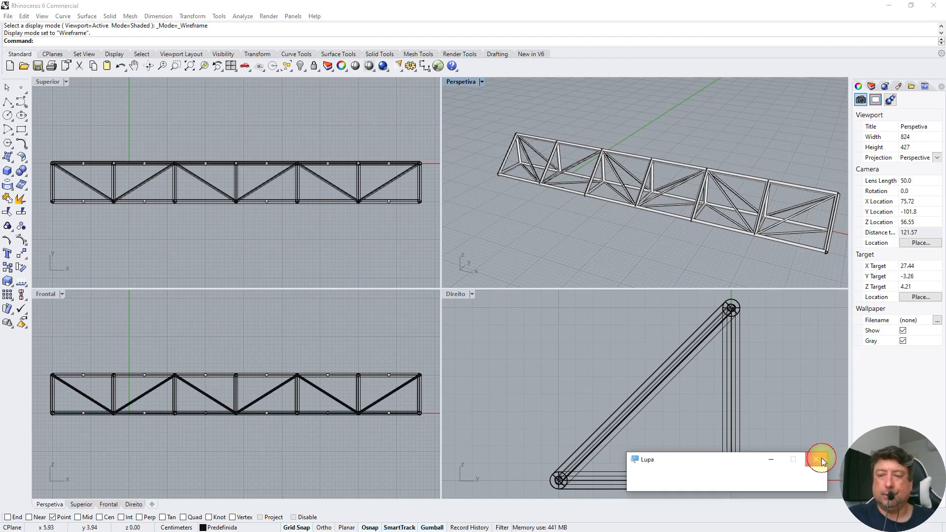